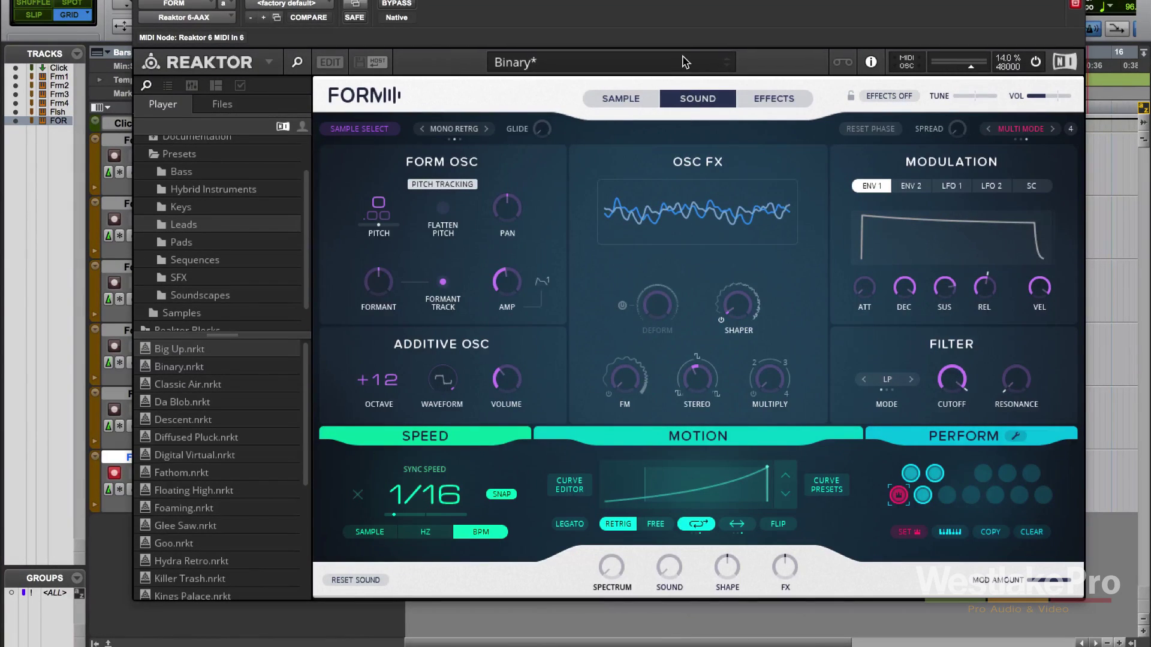
# Step: Load the Classic Air preset, then the Big Up preset into Form, and list the Keys presets
pyautogui.moveTo(695, 2); pyautogui.dragTo(684, 2)
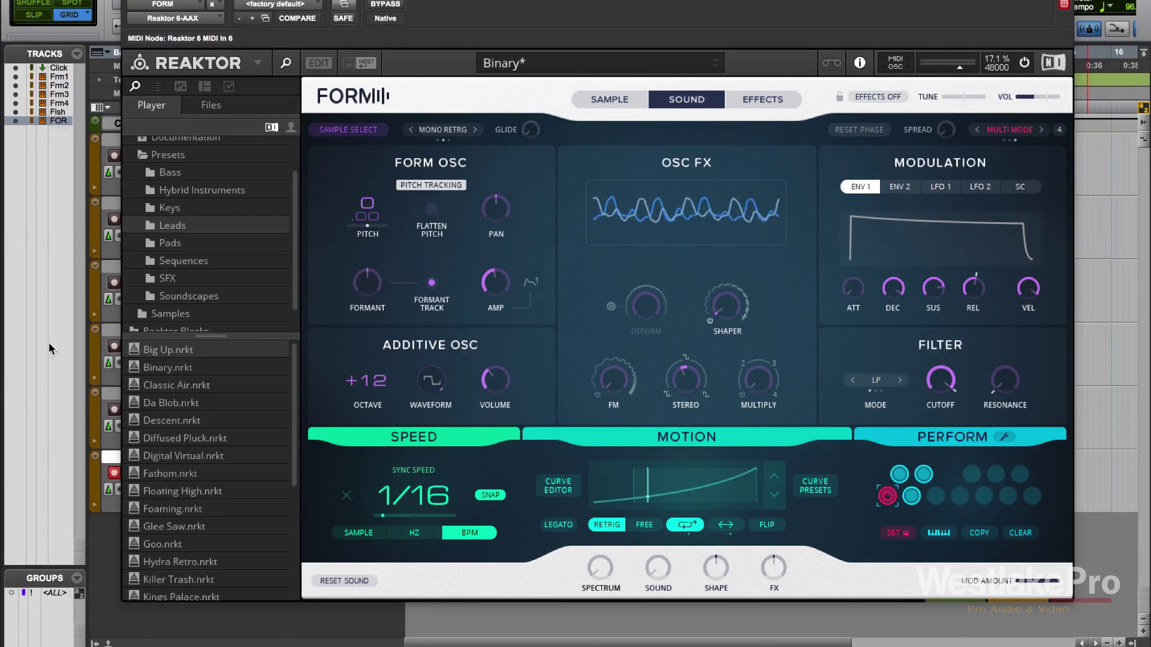
pyautogui.doubleClick(180, 385)
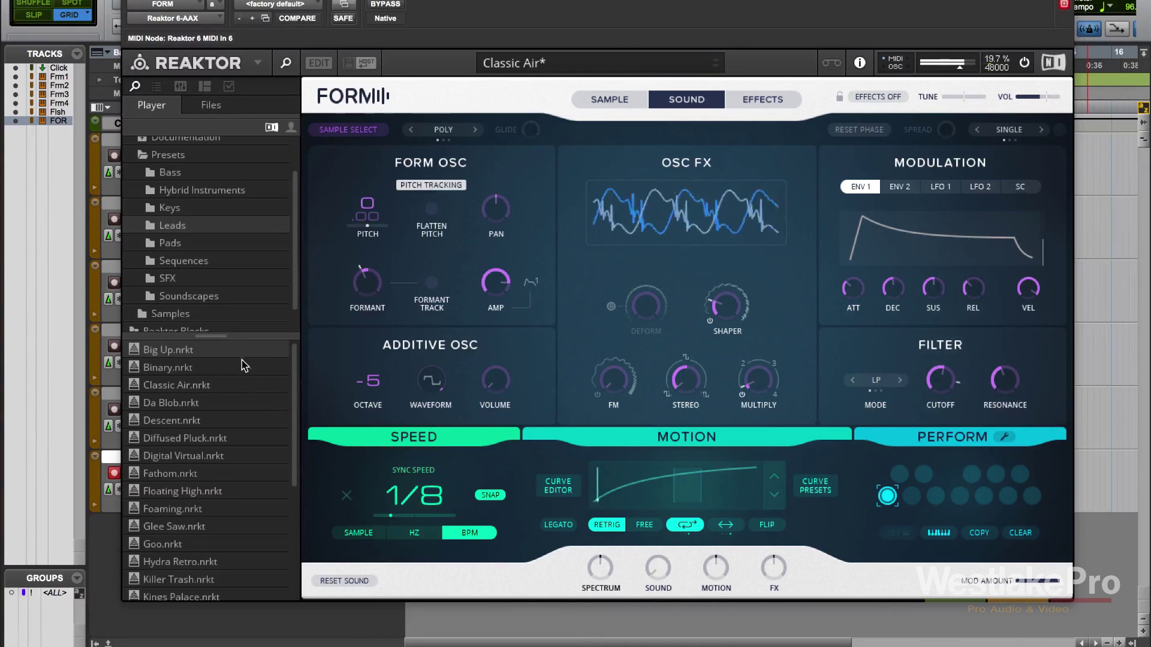
pyautogui.moveTo(241, 351); pyautogui.dragTo(560, 325)
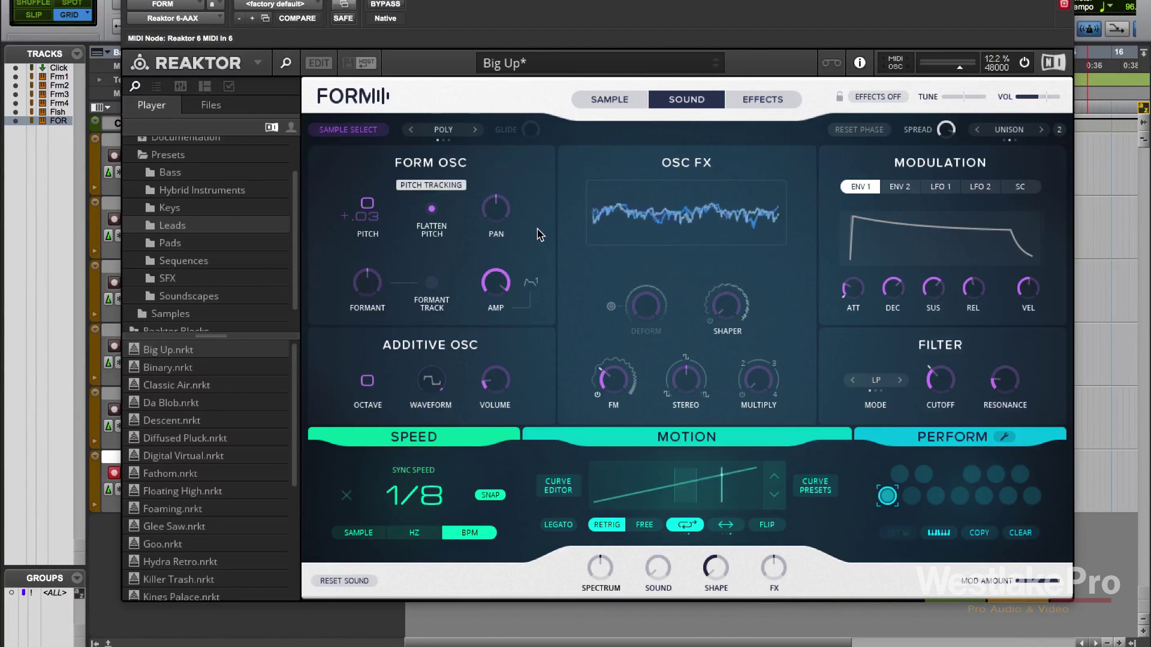
pyautogui.click(214, 208)
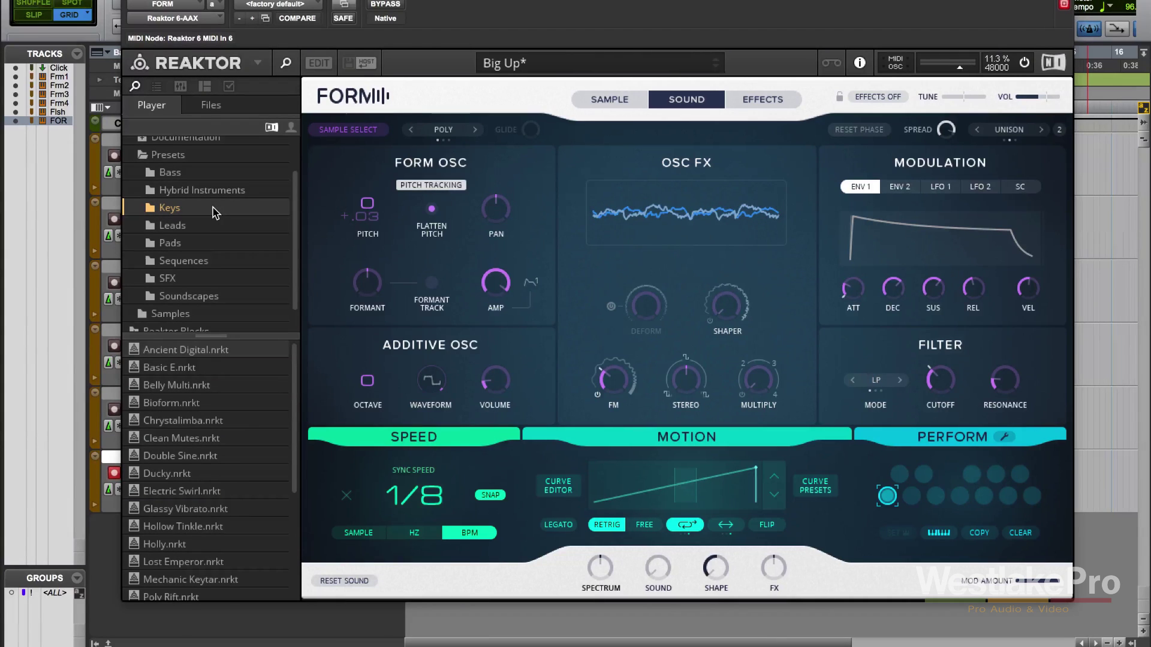
# Step: Load the Chrystalimba keys preset, view its sample waveform, then its oscillator and filter settings
pyautogui.moveTo(216, 421); pyautogui.dragTo(466, 342)
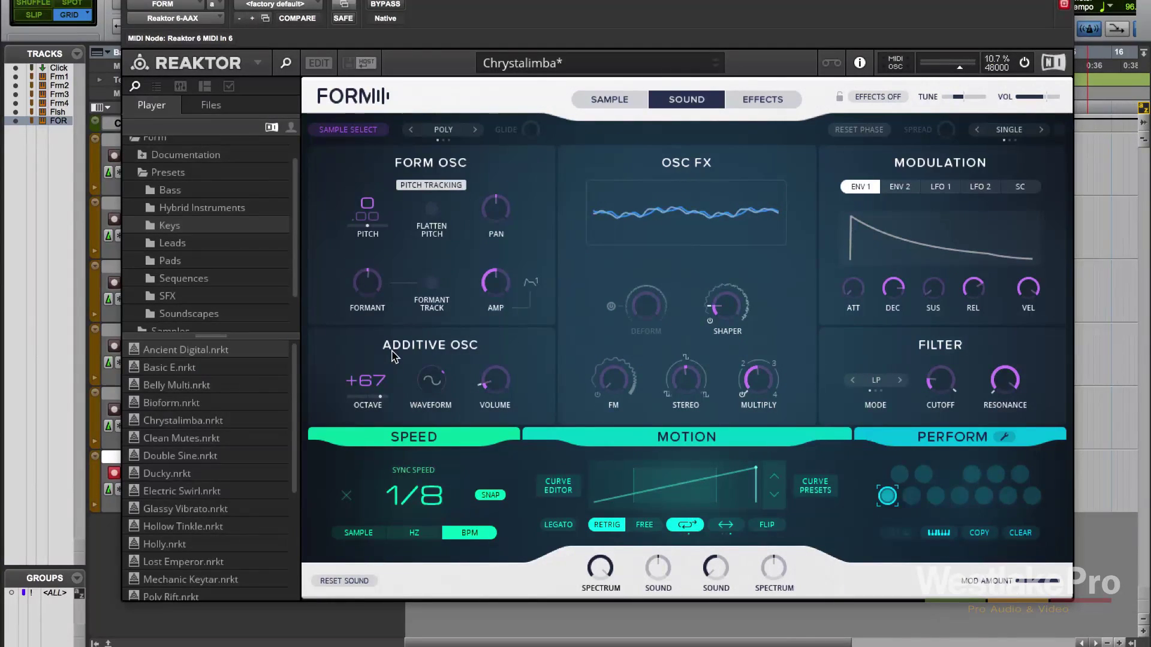
pyautogui.click(610, 104)
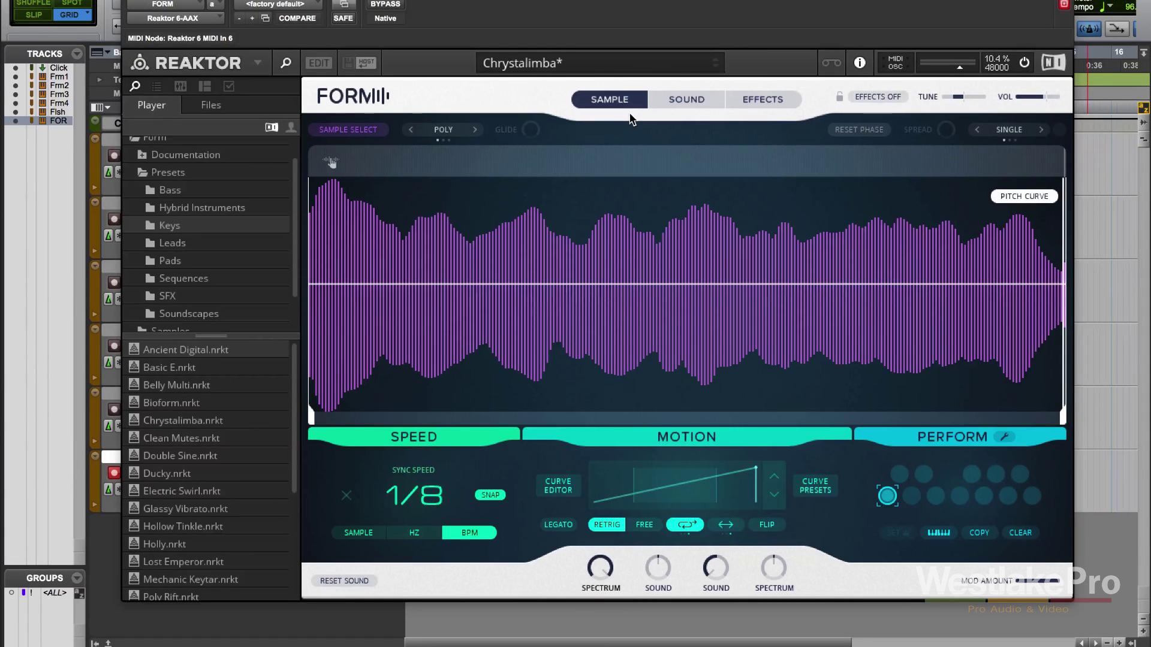
pyautogui.click(679, 100)
# Step: View the Effects page, return to Sample, and bring Form Common.wav in from the Samples folder
pyautogui.click(753, 103)
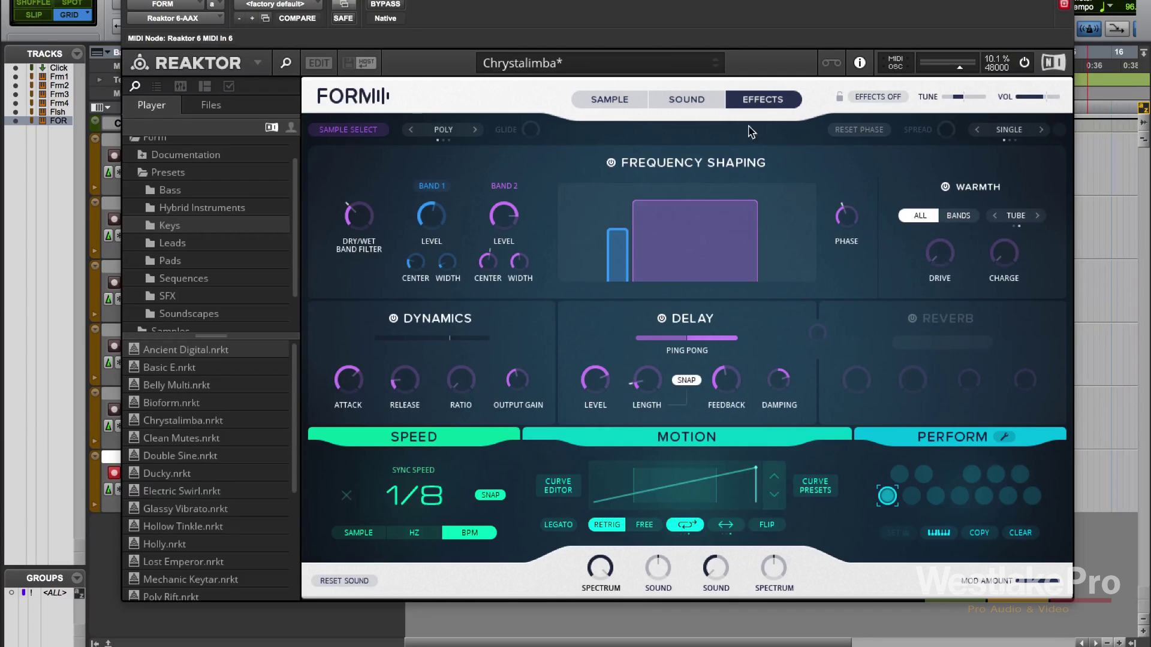
pyautogui.click(613, 104)
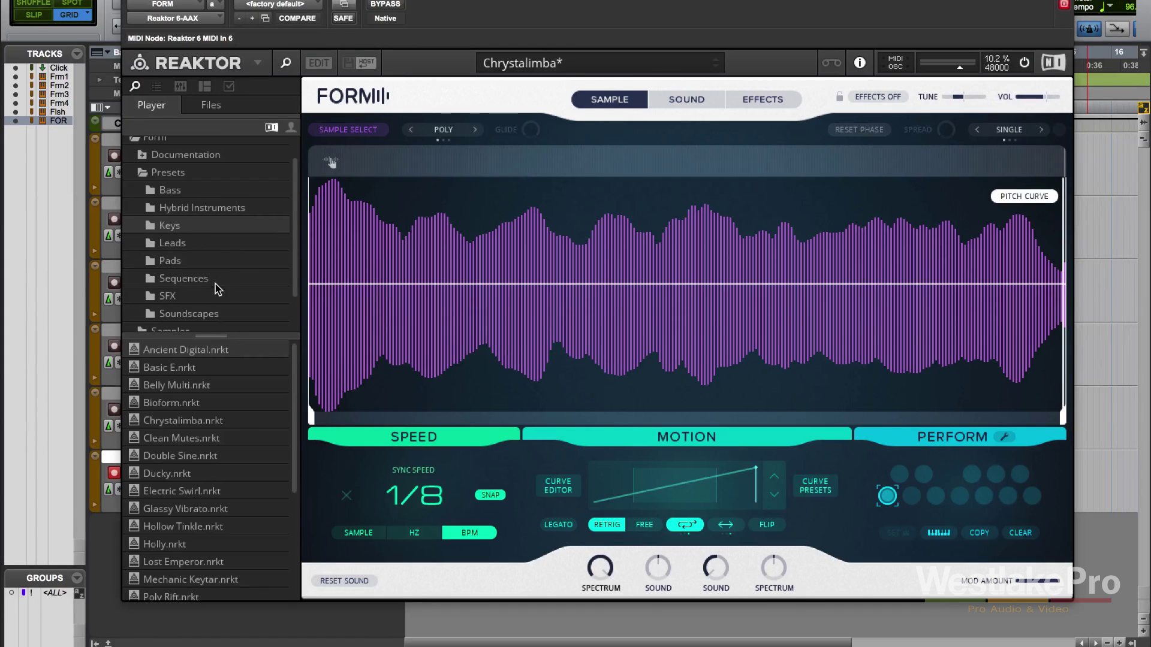
pyautogui.scroll(-2, 210, 279)
pyautogui.click(165, 292)
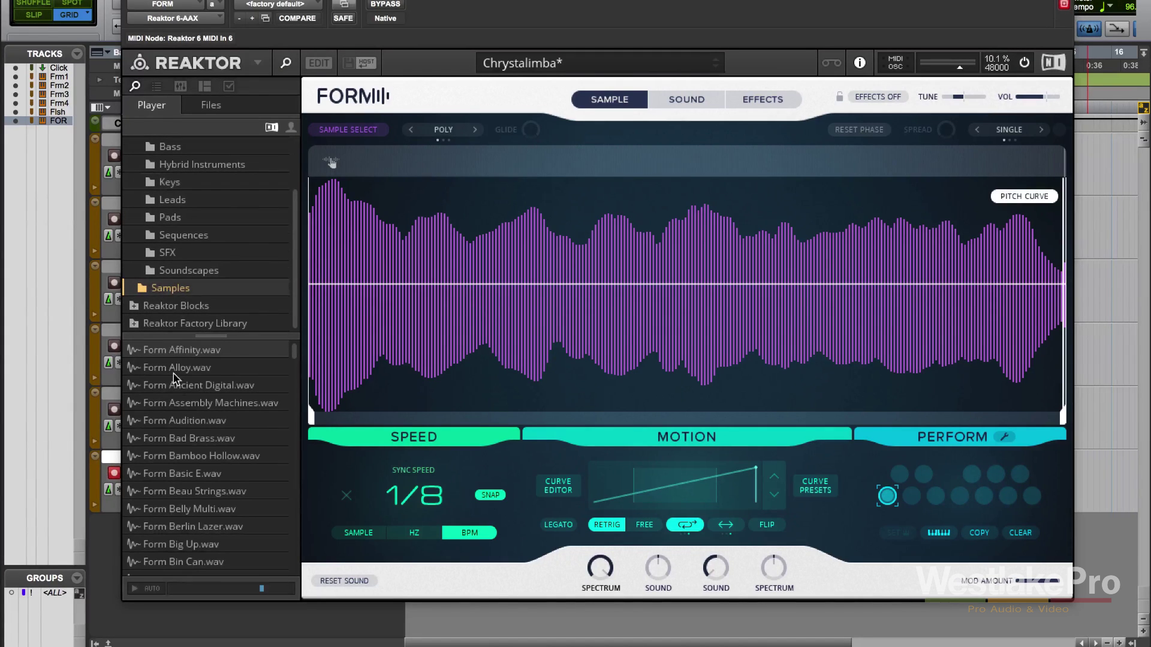
pyautogui.scroll(-4, 196, 477)
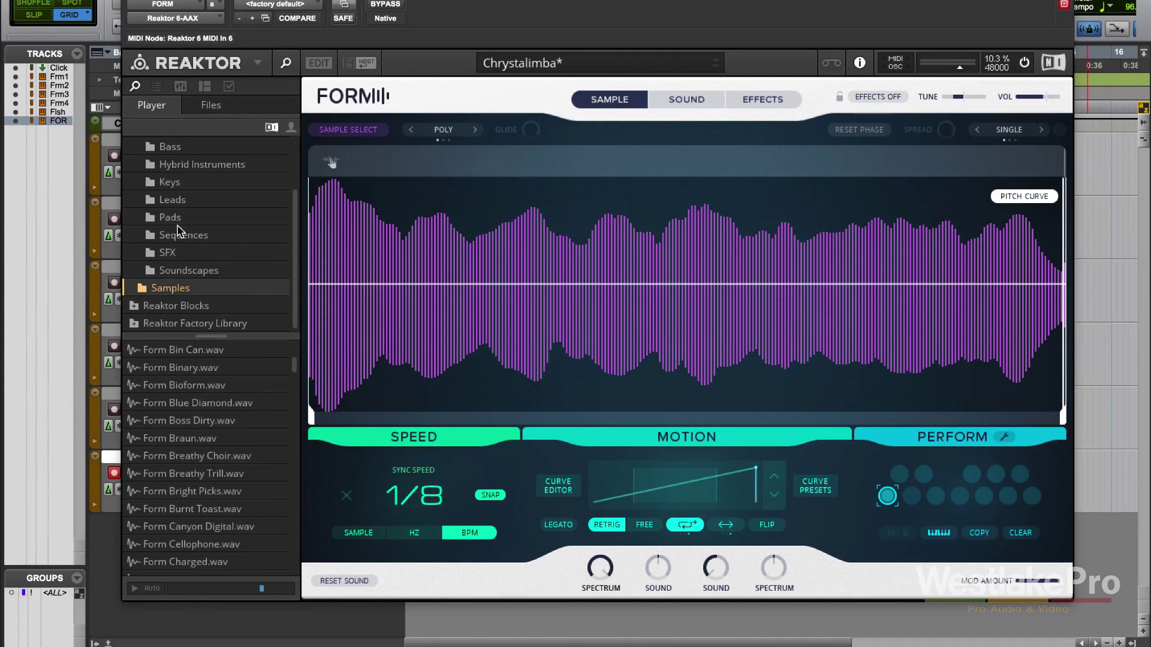
pyautogui.scroll(3, 187, 256)
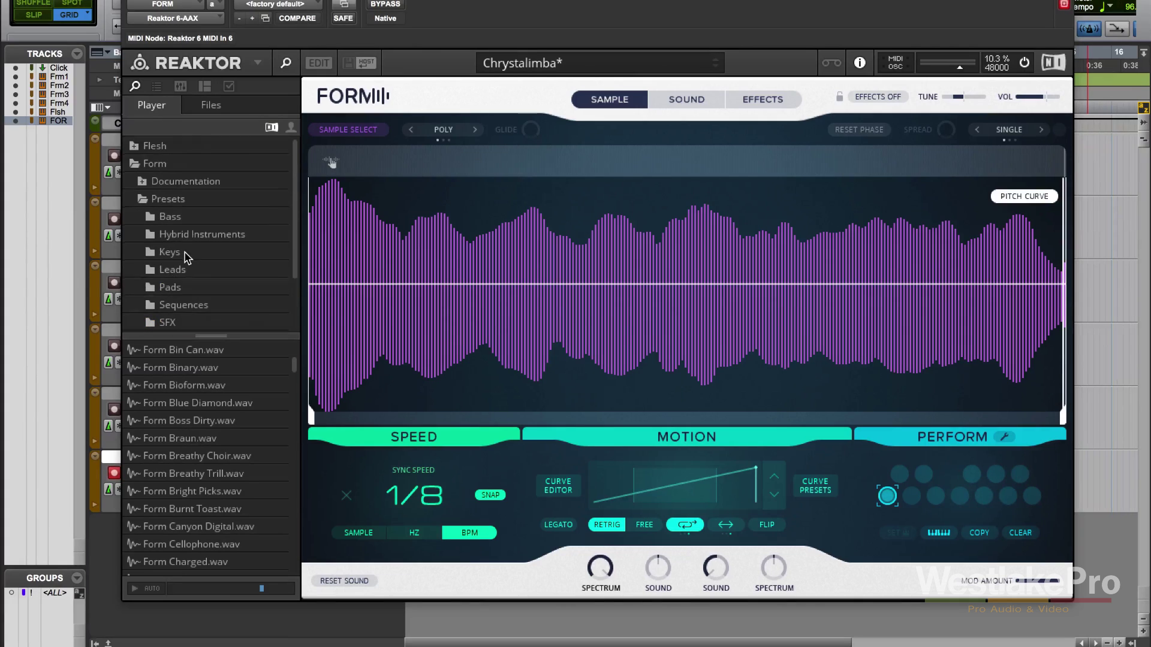
pyautogui.scroll(-3, 187, 256)
pyautogui.scroll(-5, 180, 444)
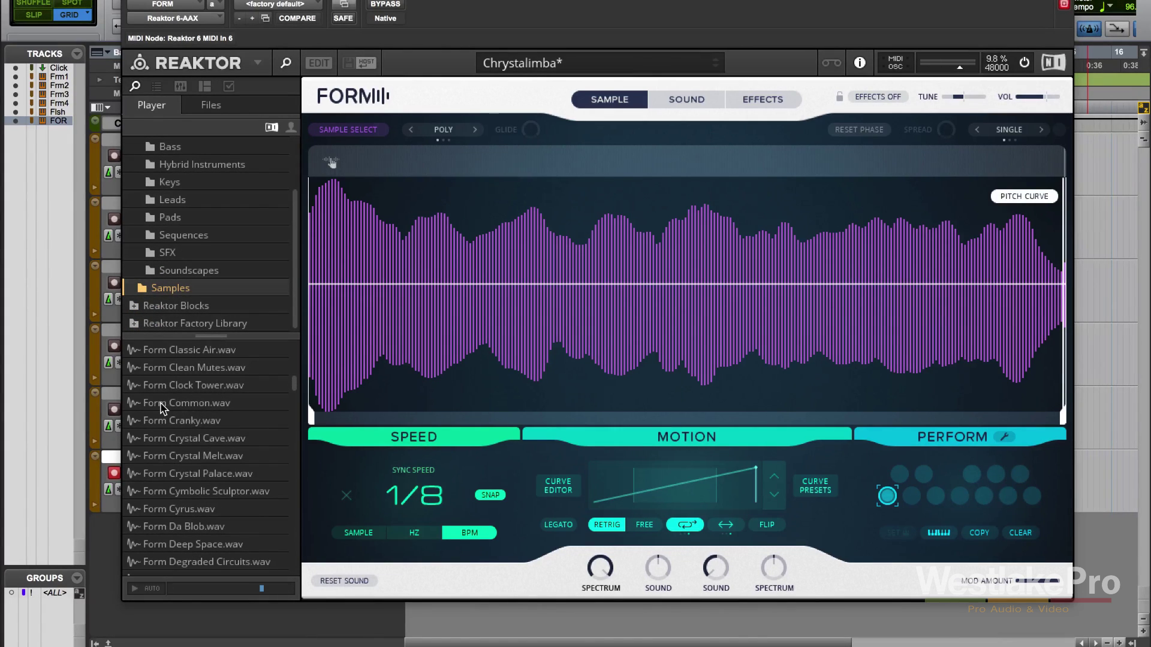
pyautogui.moveTo(174, 408); pyautogui.dragTo(507, 333)
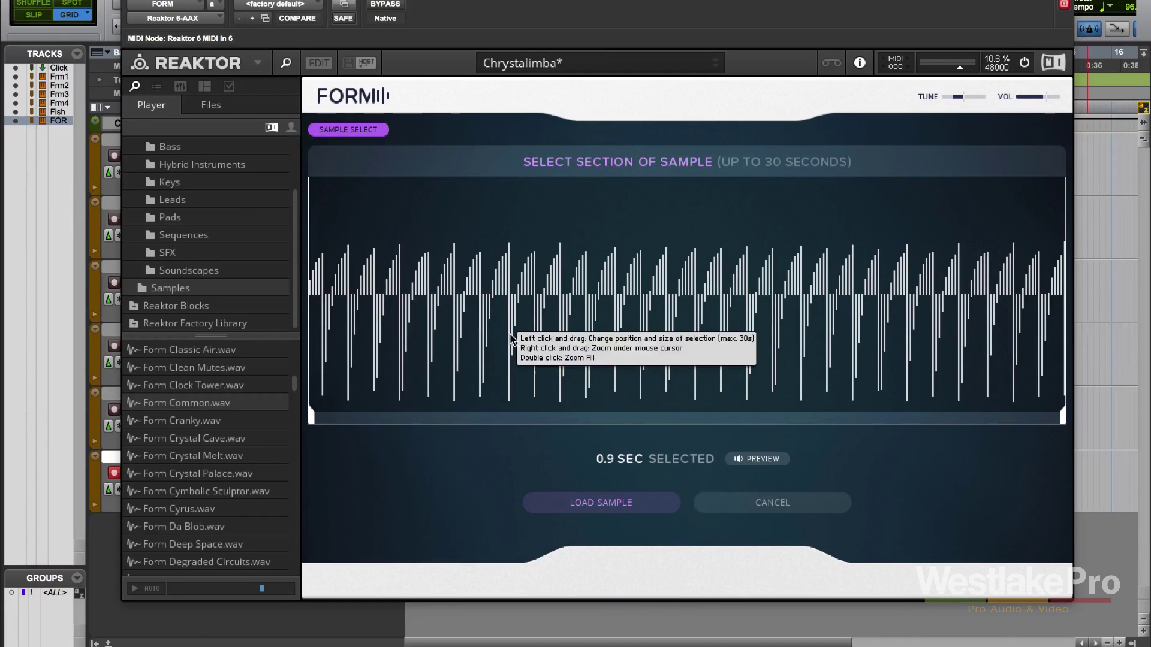
# Step: Preview the Form Common, Form Deep Space and Form Drop Down samples
pyautogui.click(743, 463)
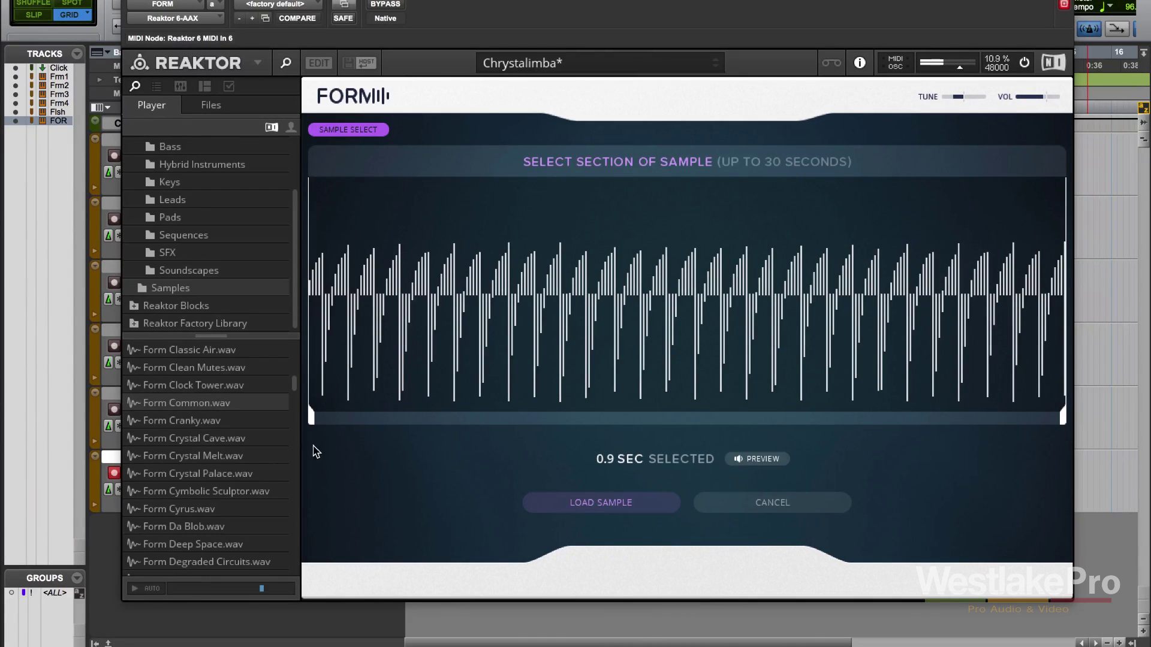
pyautogui.scroll(-3, 150, 461)
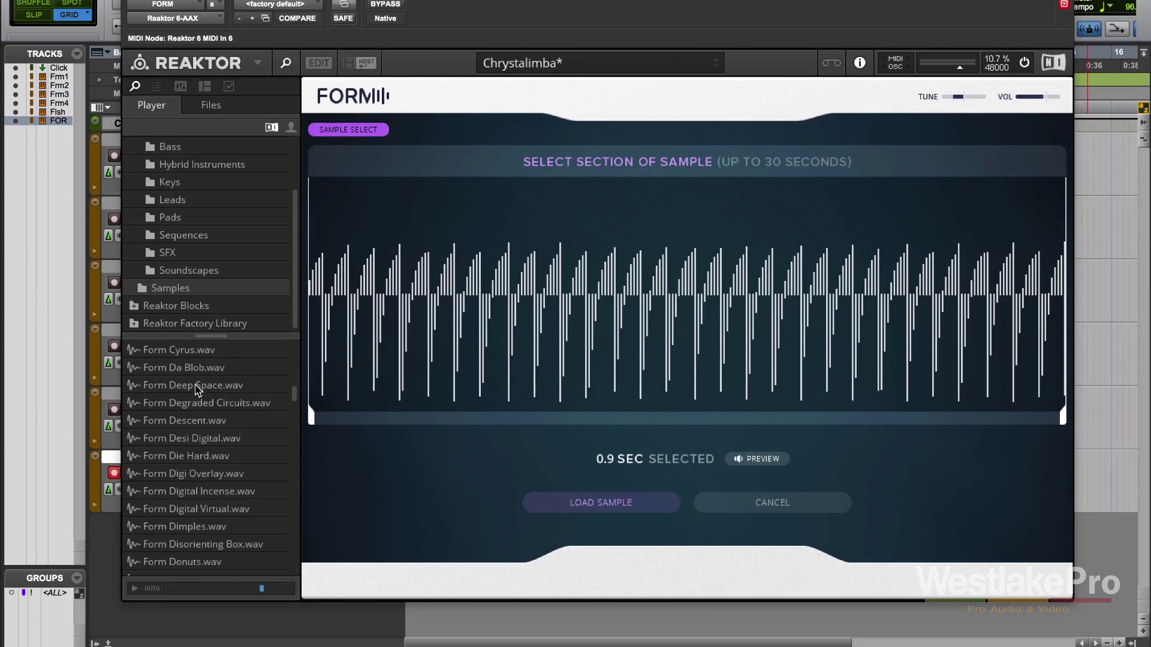
pyautogui.click(198, 387)
pyautogui.click(749, 462)
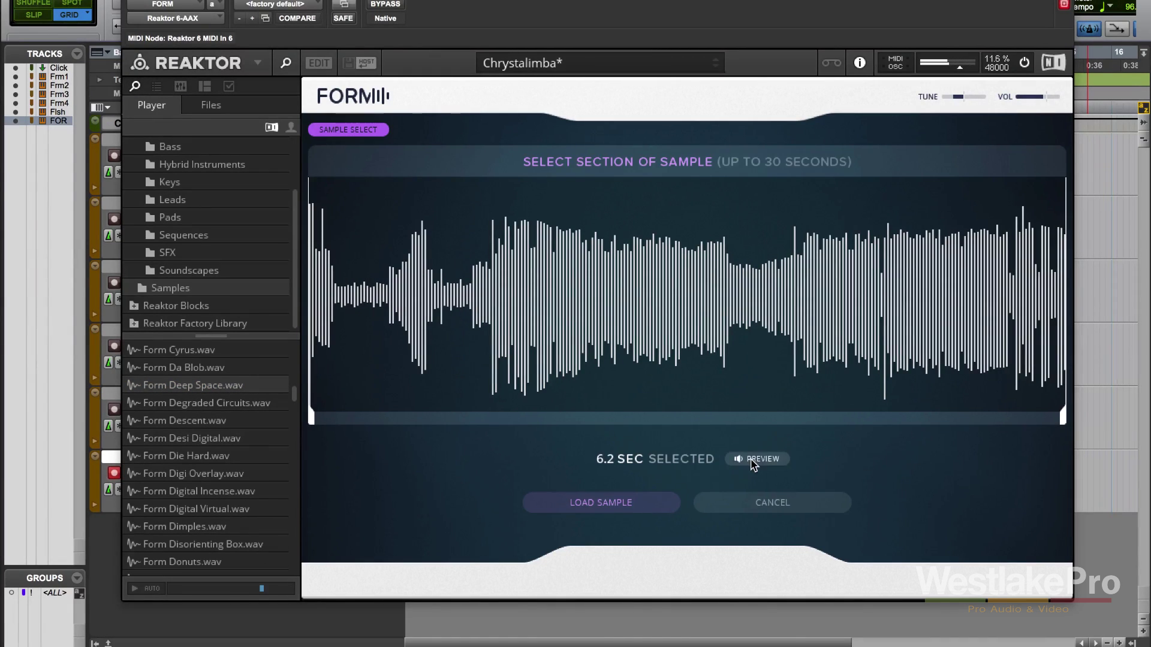
pyautogui.scroll(-3, 197, 468)
pyautogui.click(198, 458)
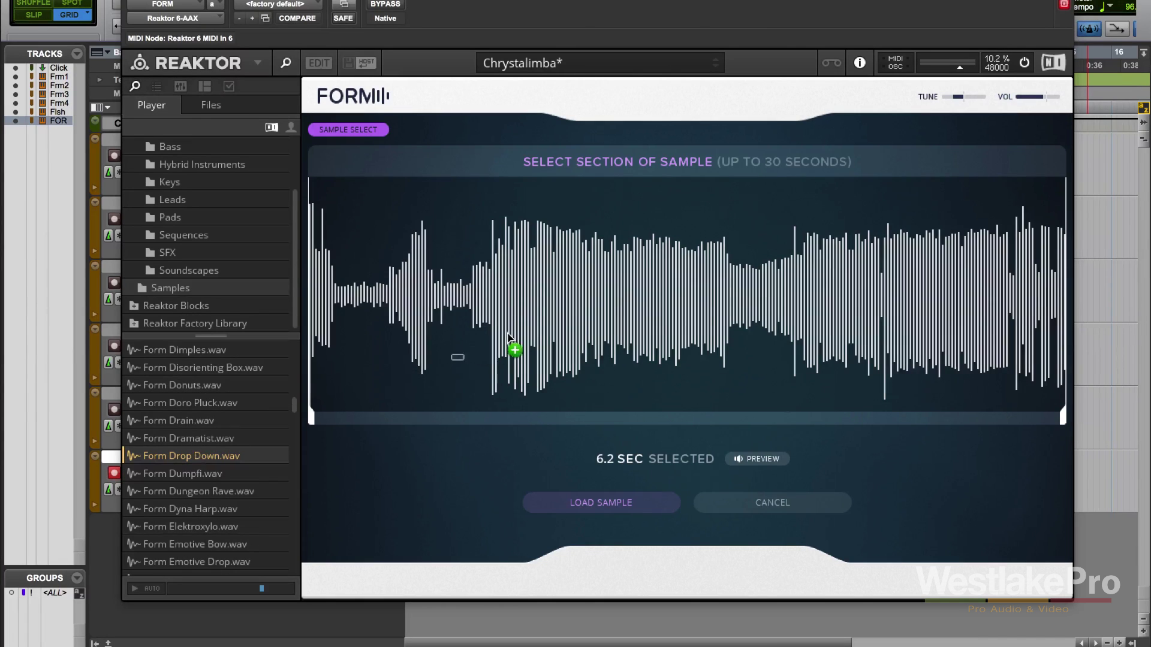
pyautogui.click(754, 462)
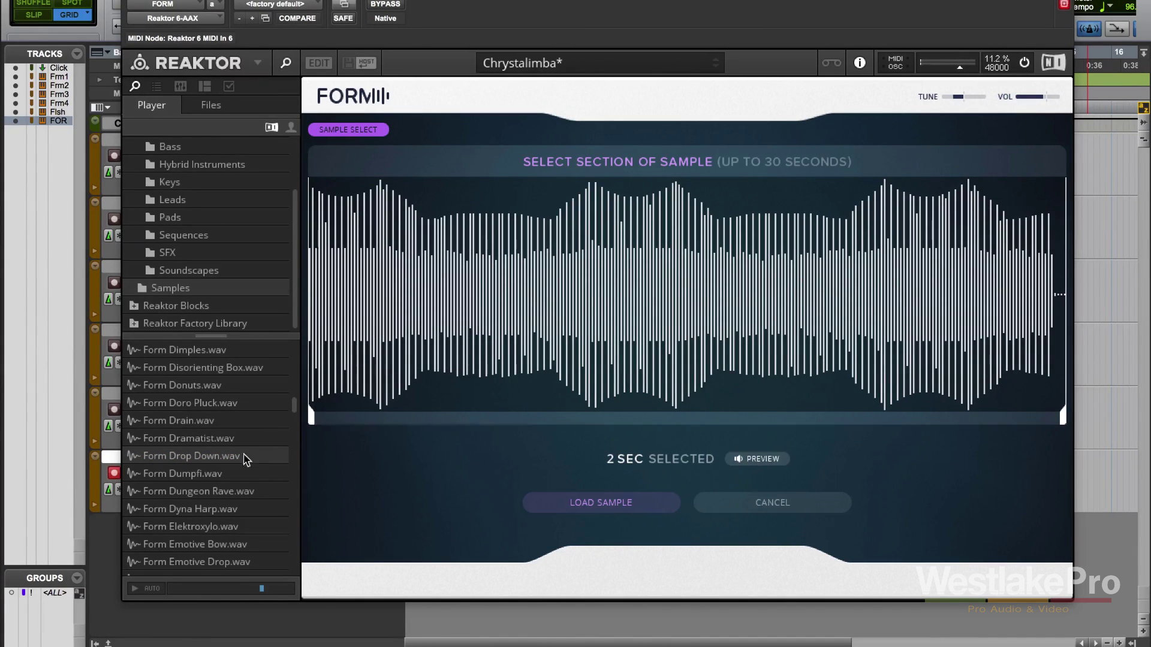
# Step: Preview Form Formantic.wav and load its full 29.1-second section as the sample
pyautogui.scroll(-5, 244, 459)
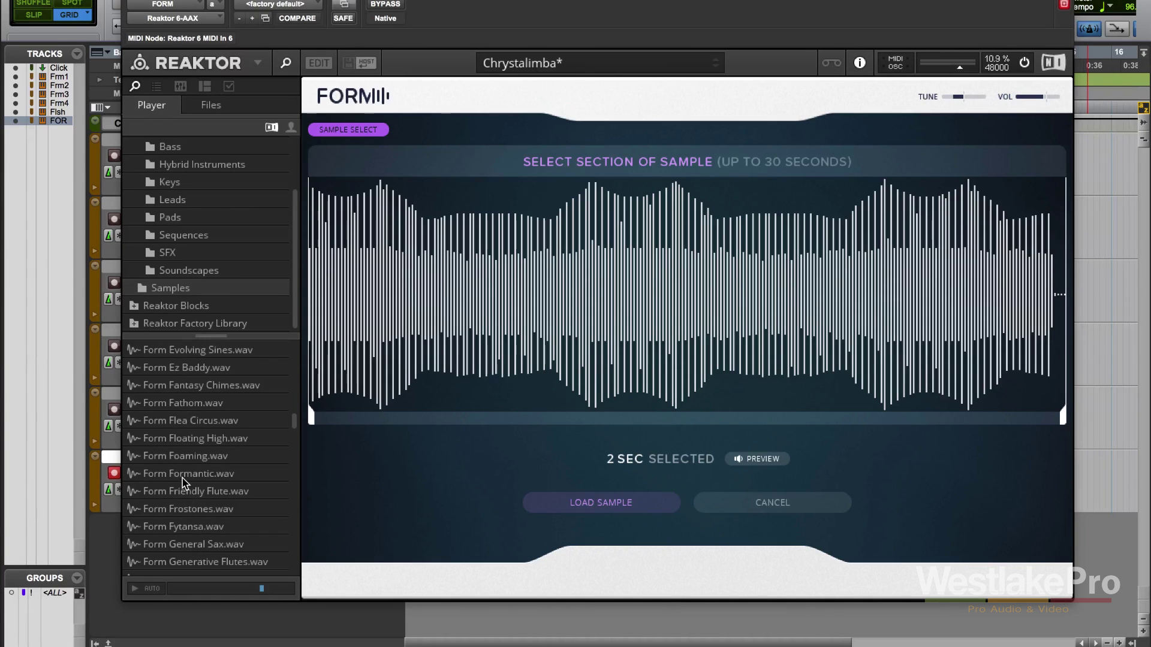
pyautogui.click(183, 477)
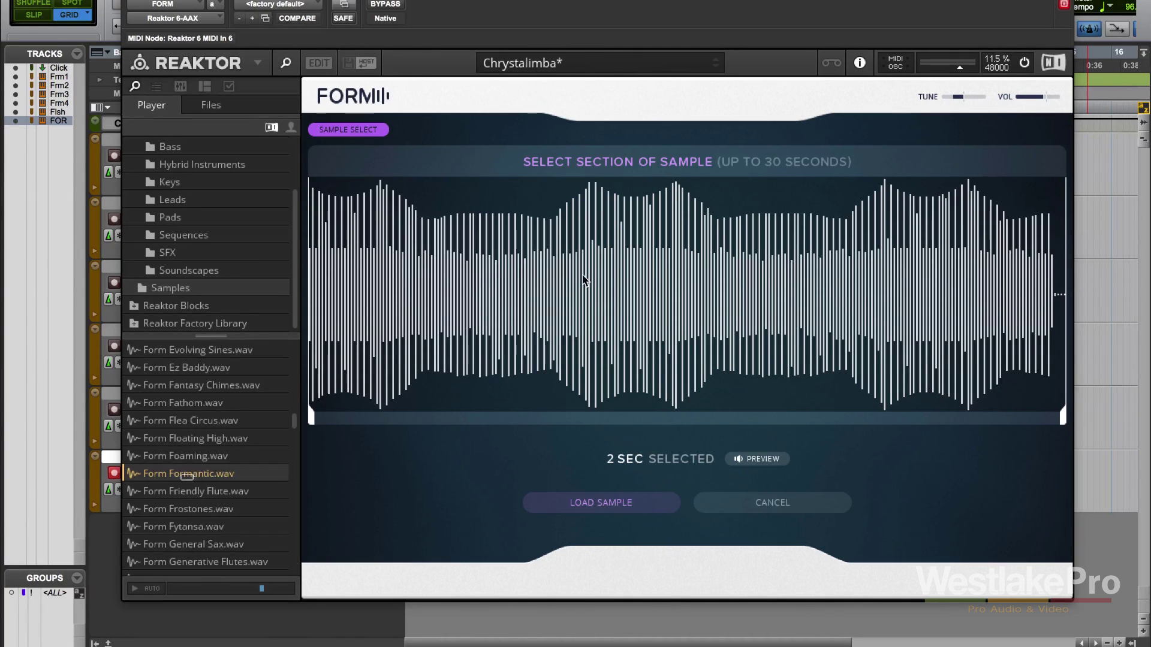
pyautogui.click(763, 461)
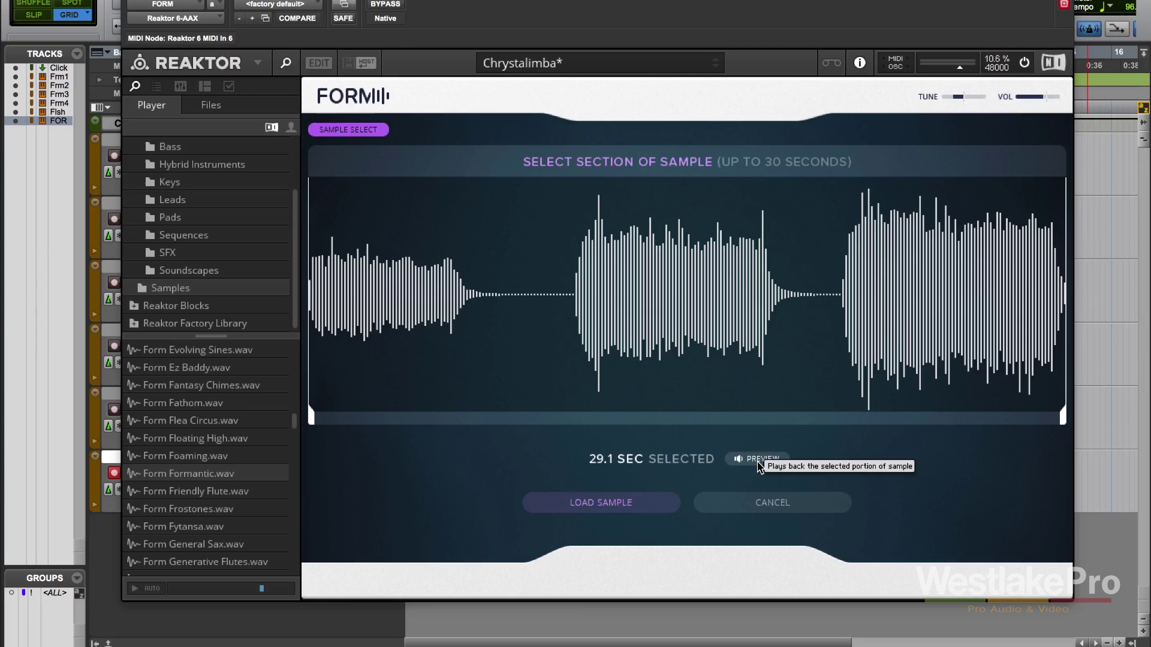
pyautogui.click(634, 516)
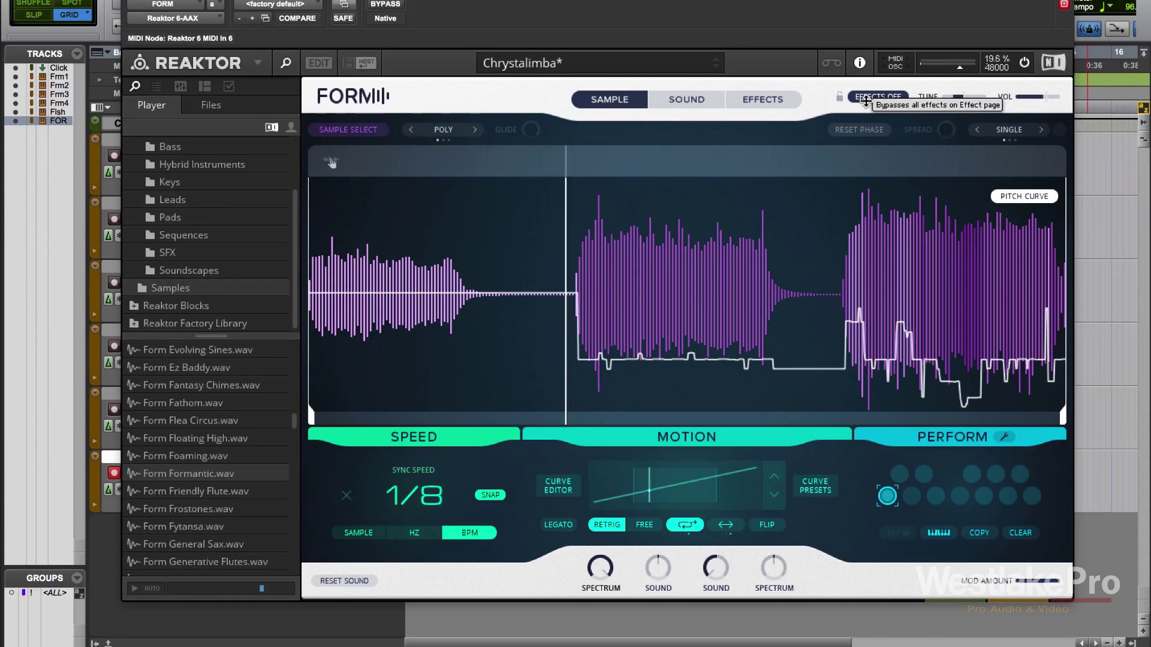
pyautogui.moveTo(1036, 95)
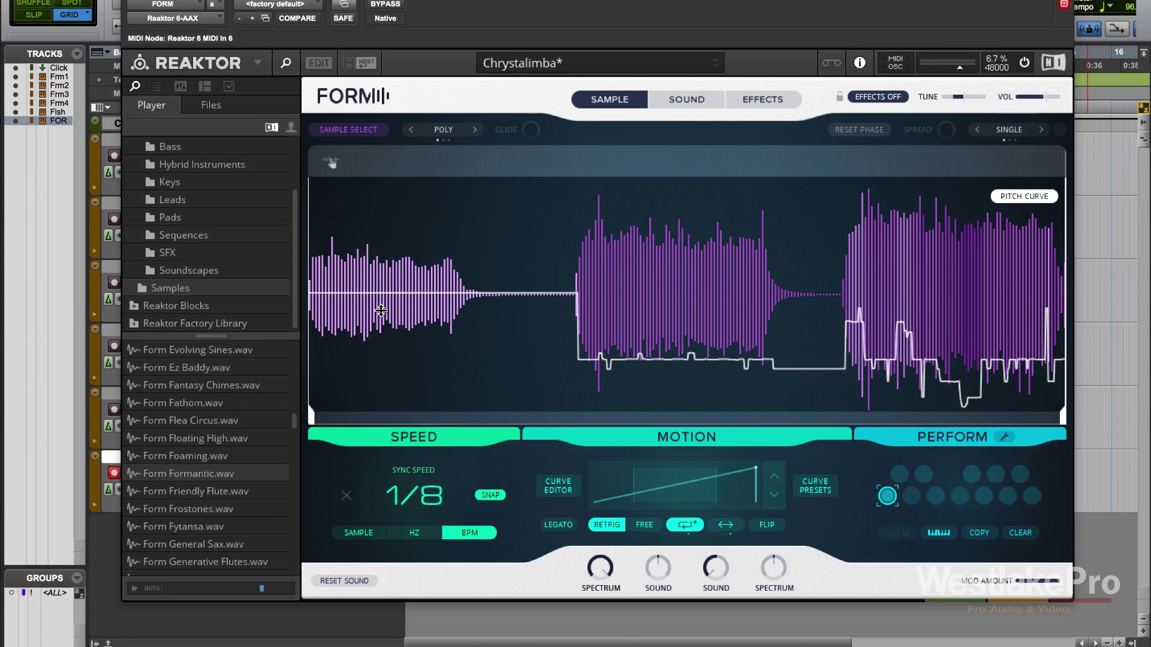
pyautogui.click(219, 372)
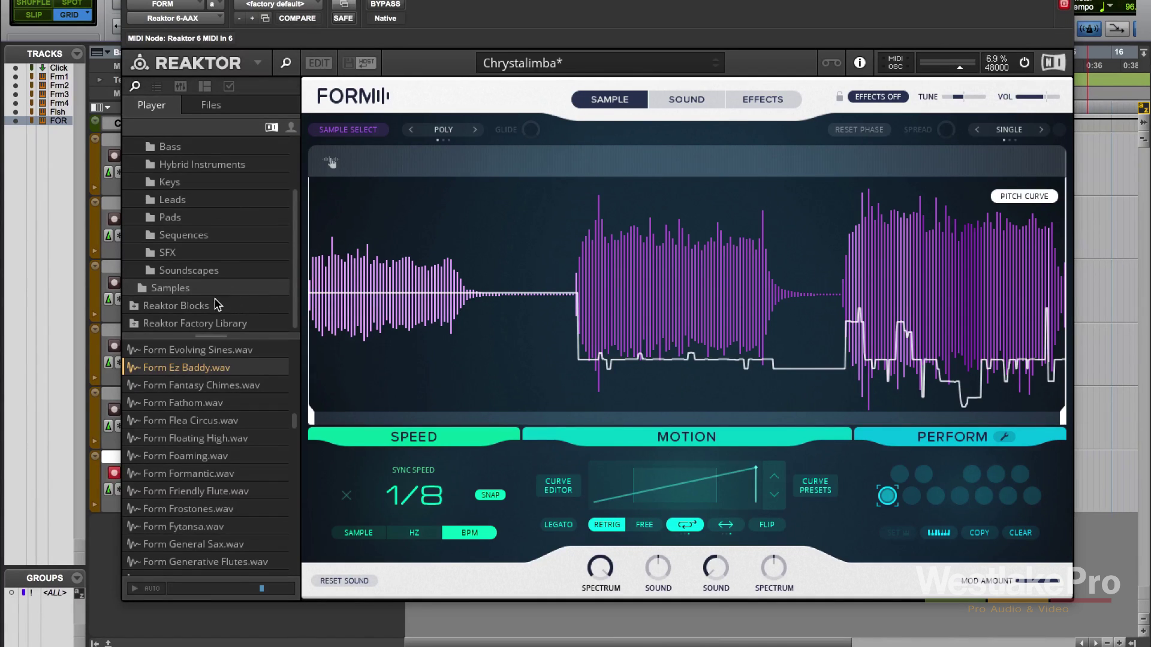
# Step: Preview a 0.4-second section of Form Ez Baddy.wav and load it as the source sample
pyautogui.moveTo(195, 370); pyautogui.dragTo(486, 268)
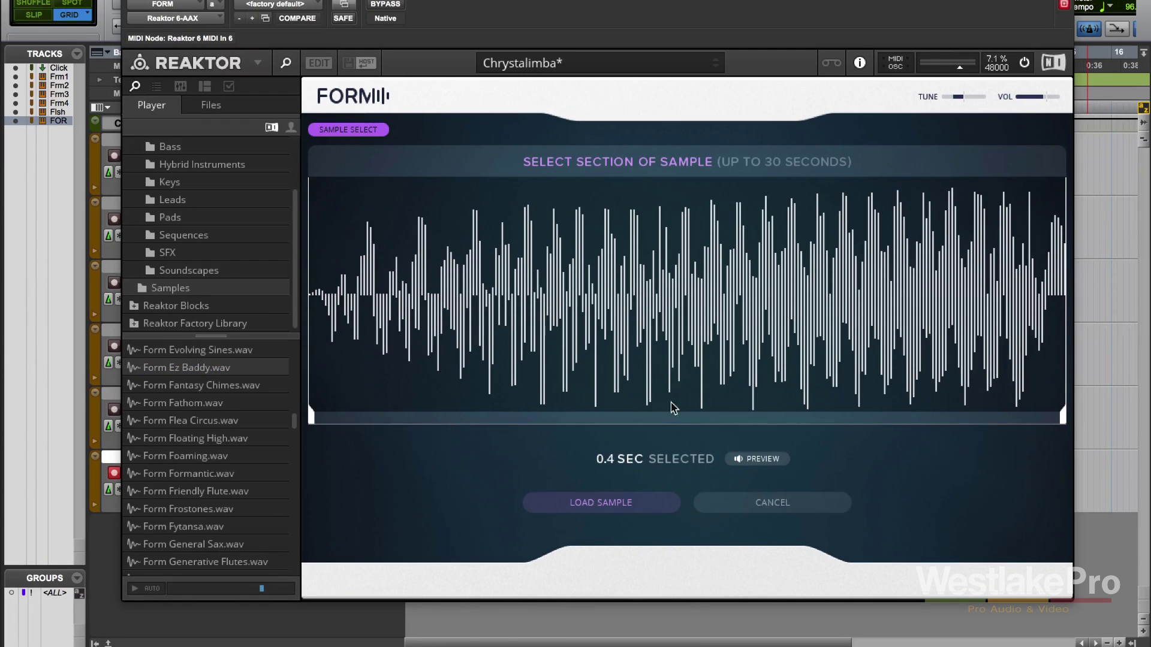
pyautogui.click(748, 462)
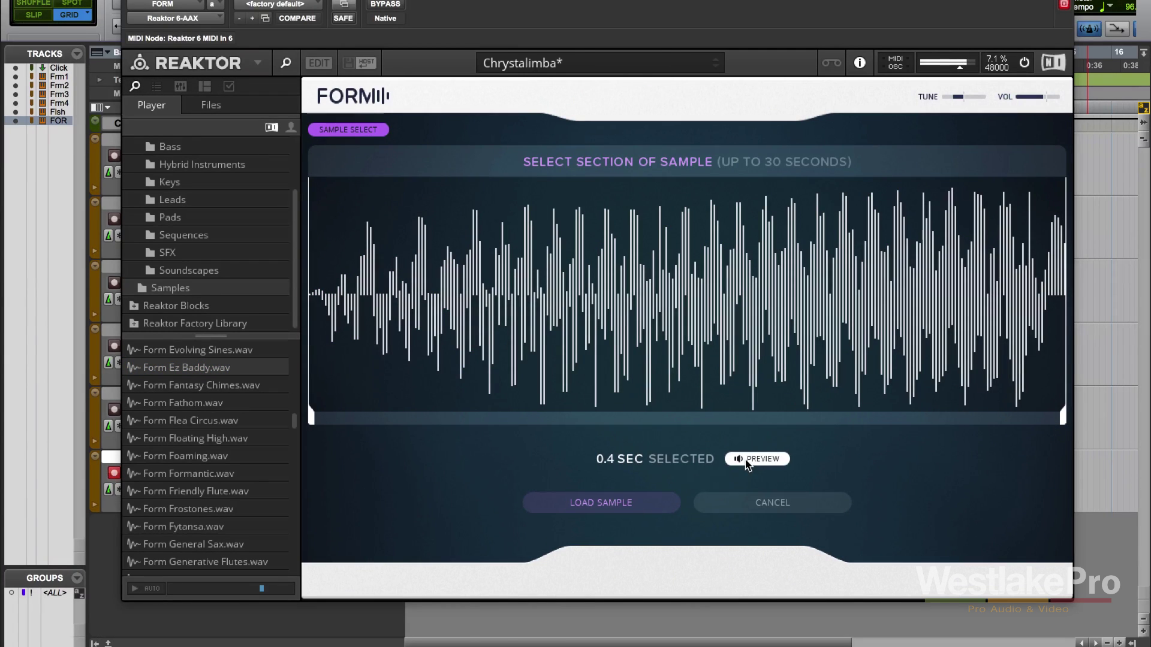
pyautogui.click(655, 505)
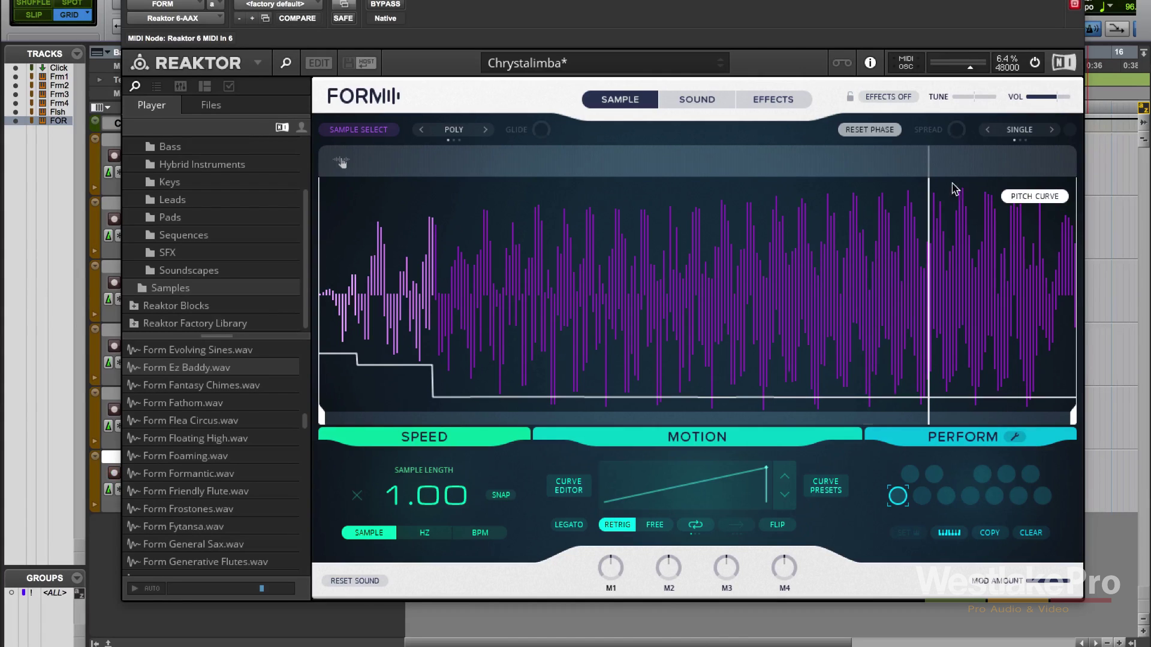
# Step: Reset the sound settings to defaults and confirm the reset
pyautogui.click(377, 585)
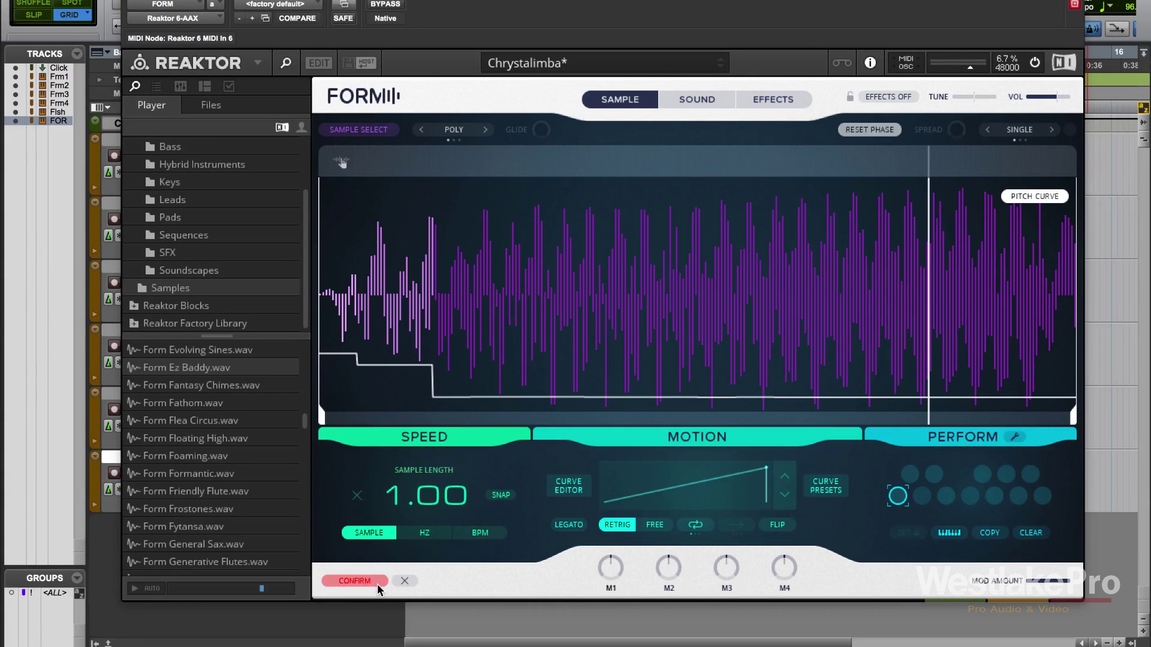
pyautogui.click(375, 582)
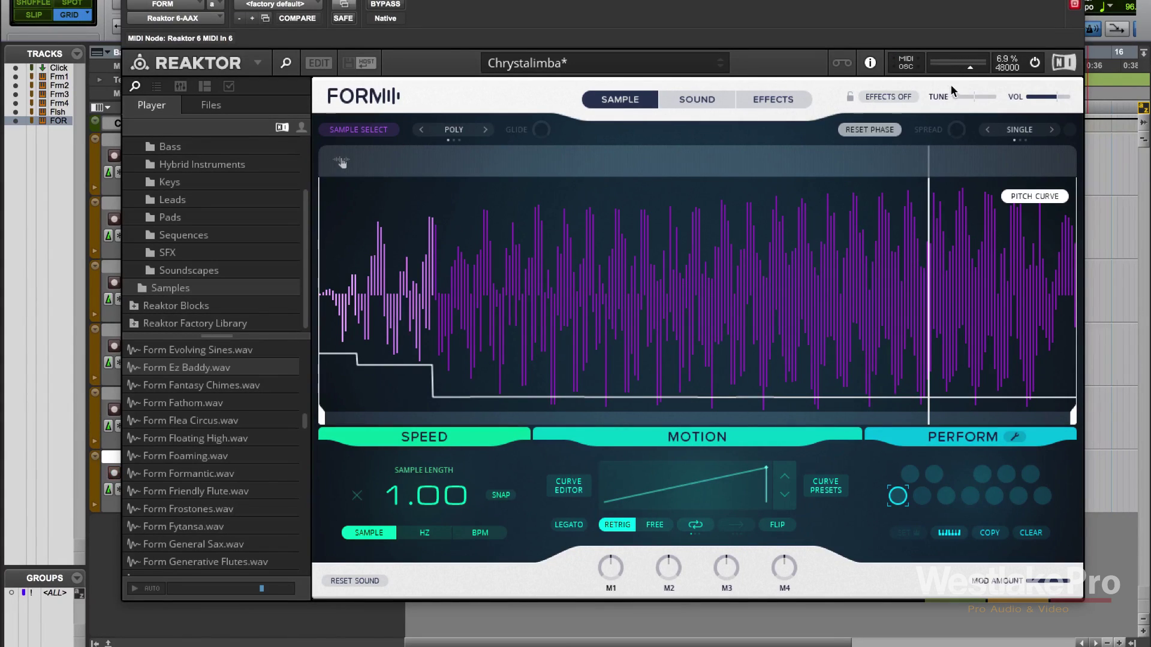
# Step: Sweep the tune down to -14.0, up to 20.4, then back to about 0
pyautogui.moveTo(976, 95); pyautogui.dragTo(912, 98)
pyautogui.moveTo(962, 96)
pyautogui.mouseDown()
pyautogui.moveTo(1022, 109)
pyautogui.moveTo(906, 95)
pyautogui.moveTo(949, 98)
pyautogui.mouseUp()
pyautogui.moveTo(977, 97); pyautogui.dragTo(973, 105)
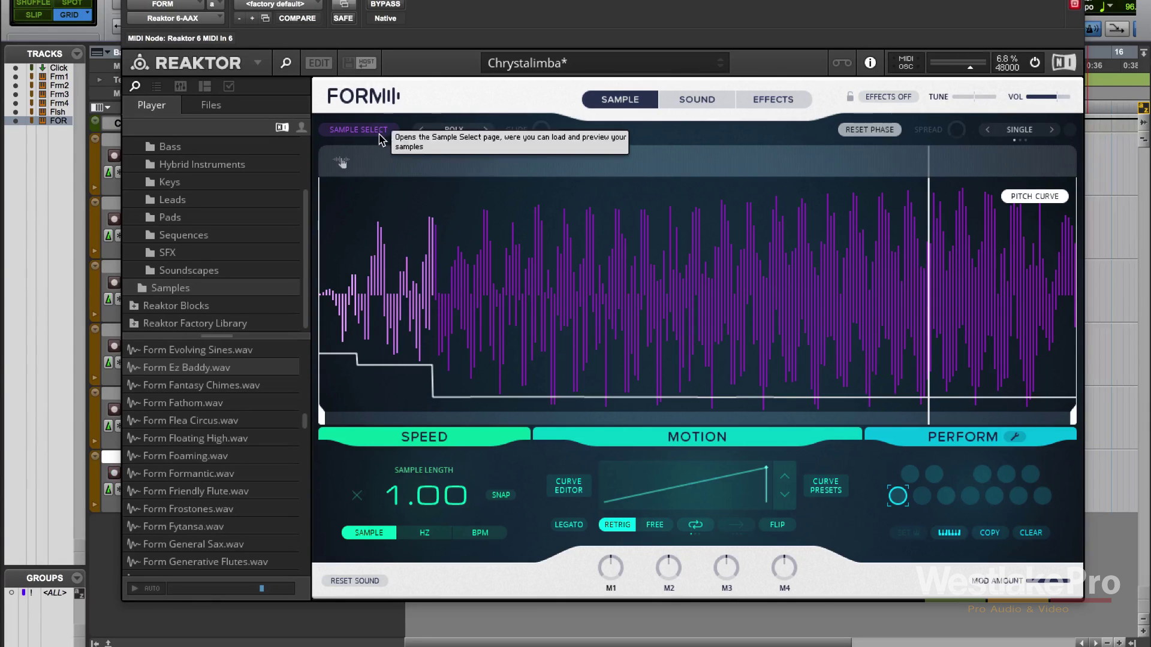
# Step: Cycle the voice mode through MONO RETRIG, MONO LEG. and POLY twice
pyautogui.click(483, 130)
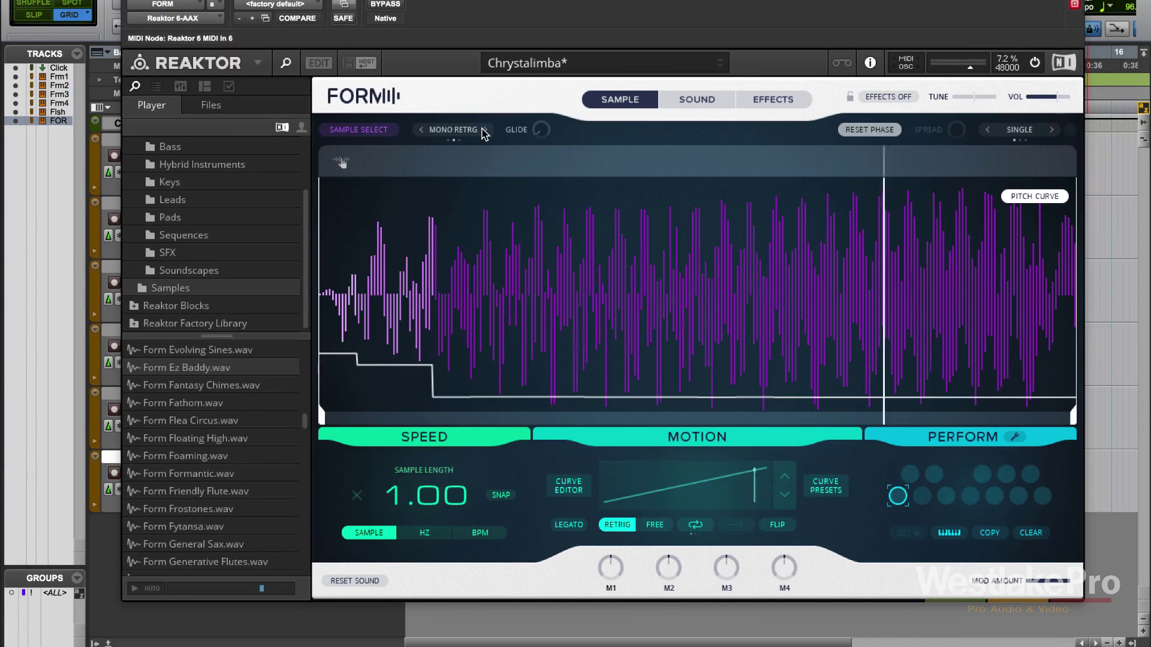
pyautogui.click(483, 130)
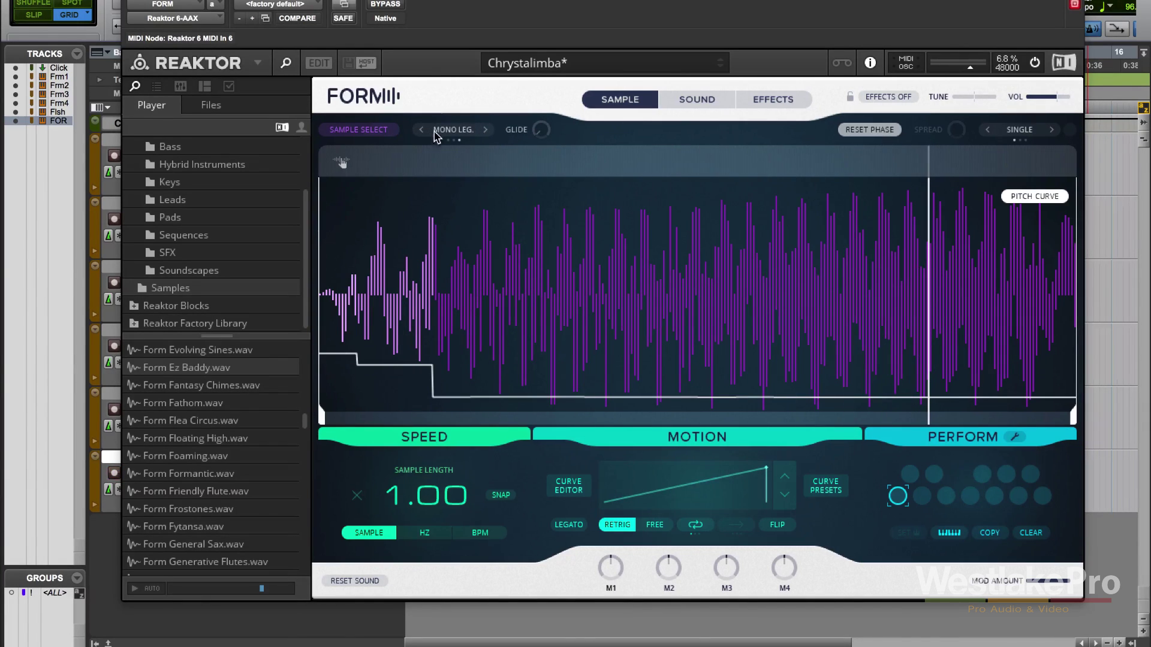
pyautogui.click(483, 130)
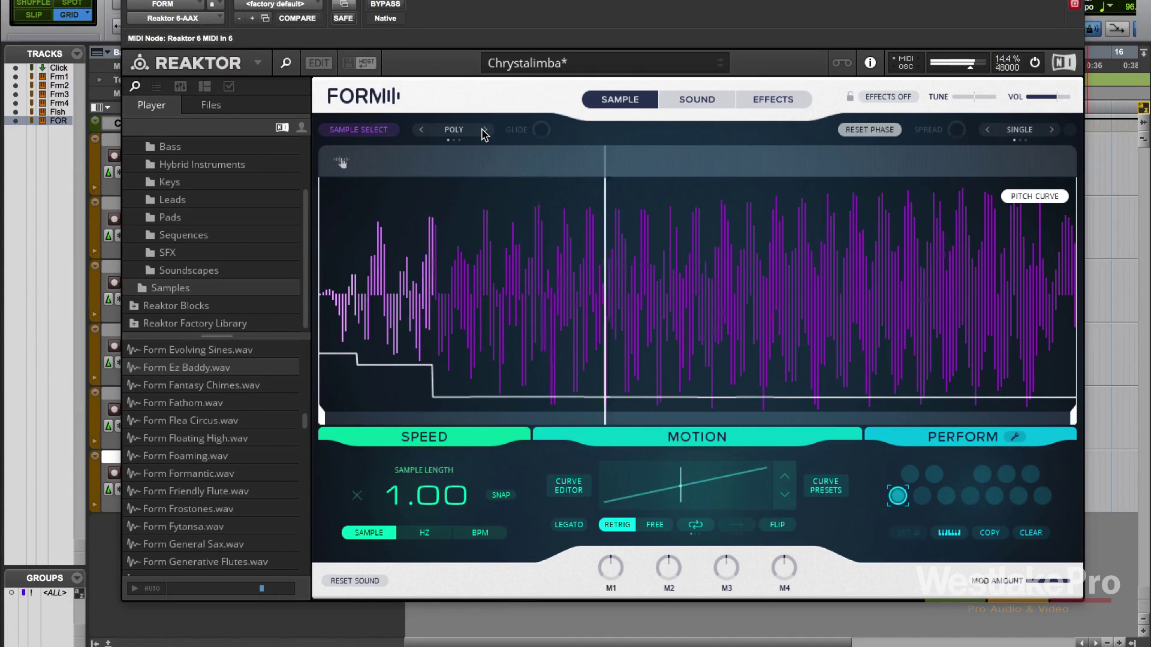
pyautogui.click(483, 130)
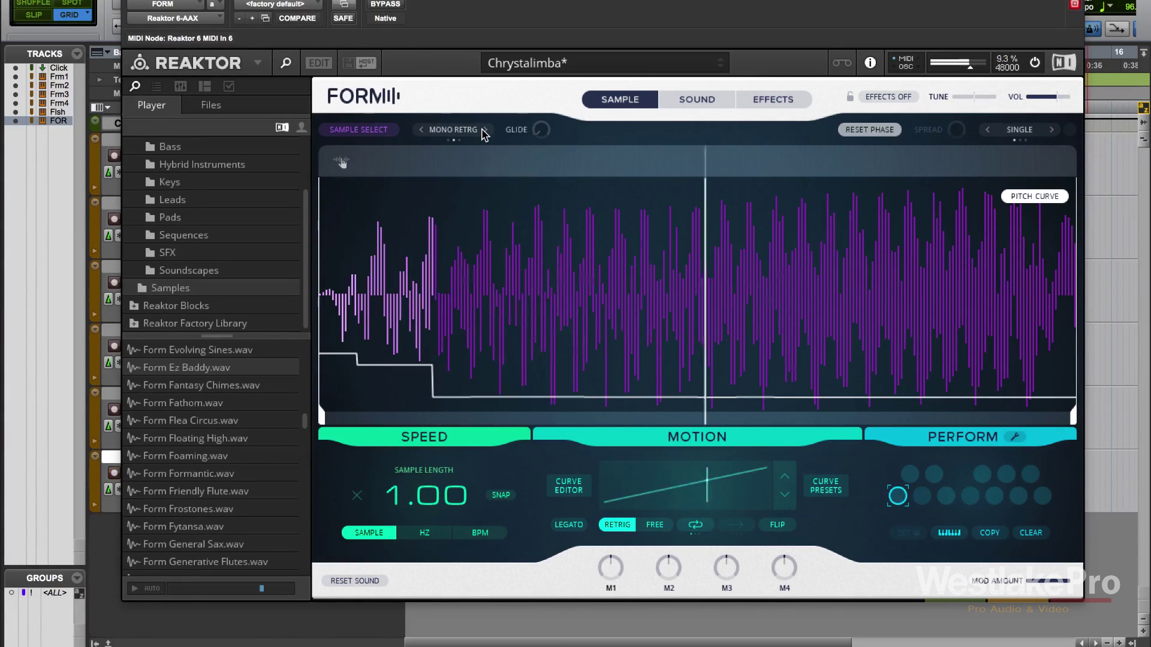
pyautogui.click(483, 130)
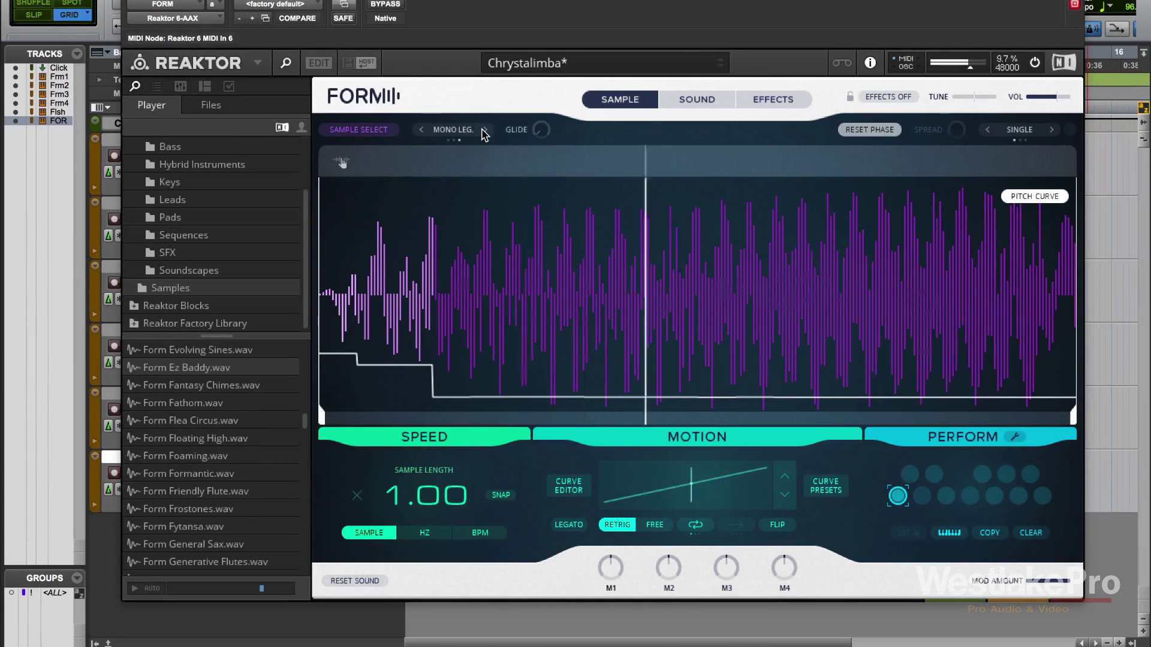
pyautogui.click(484, 131)
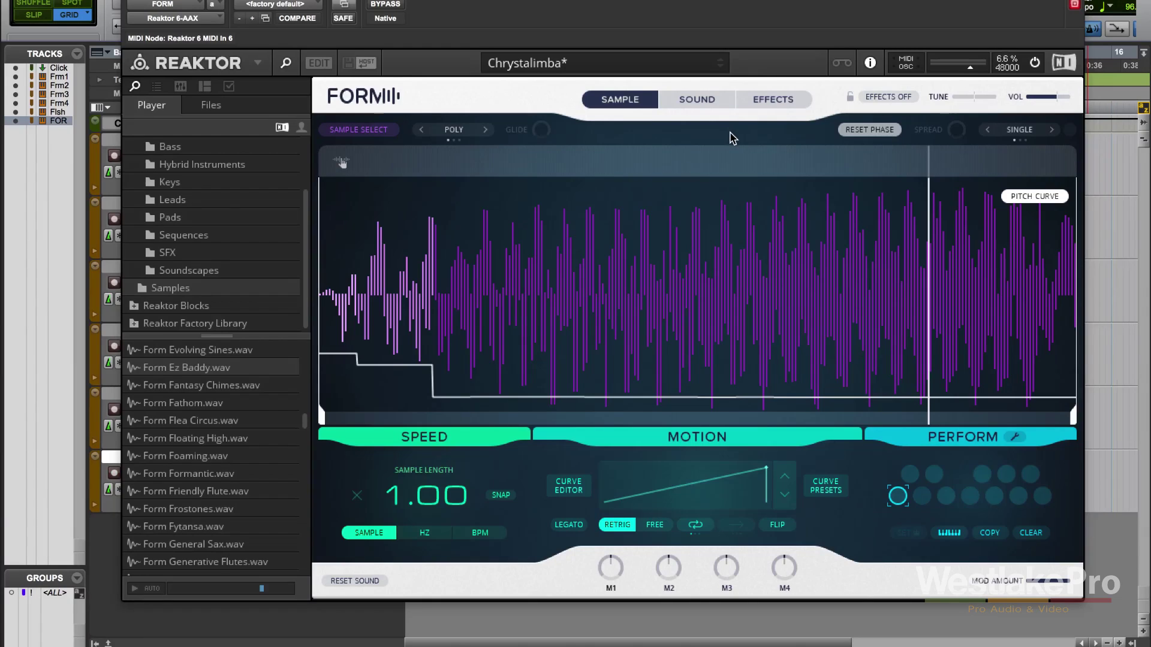
# Step: Set MONO LEG. with glide at about half, then return the voice mode to POLY
pyautogui.click(485, 130)
pyautogui.click(485, 130)
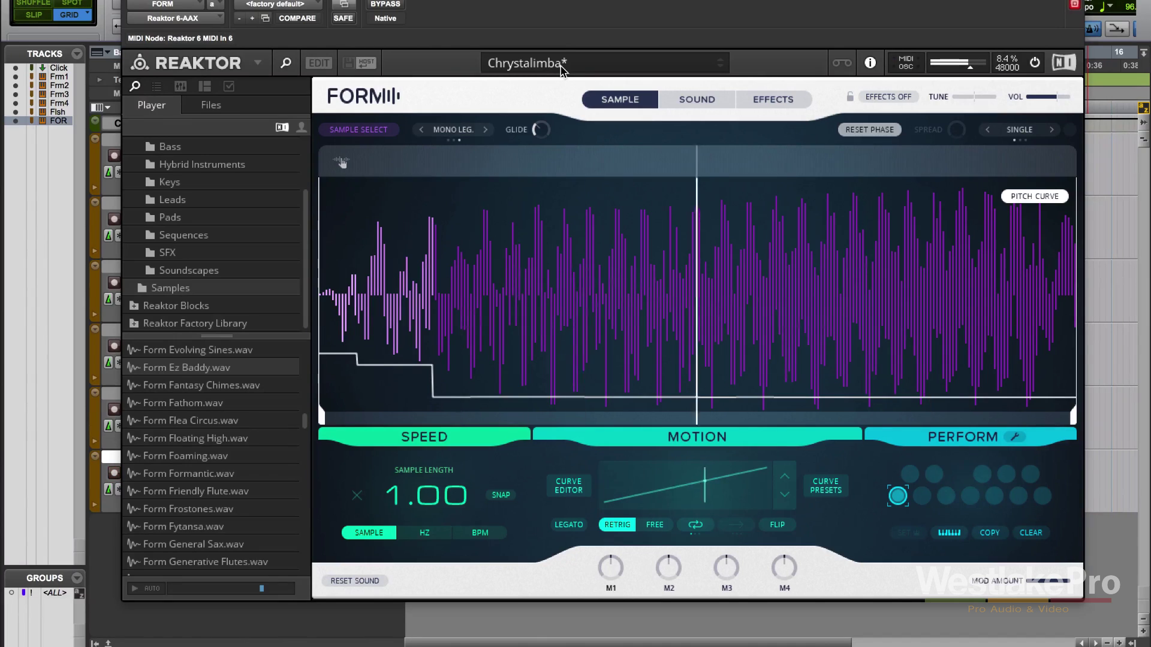
pyautogui.moveTo(539, 120); pyautogui.dragTo(562, 37)
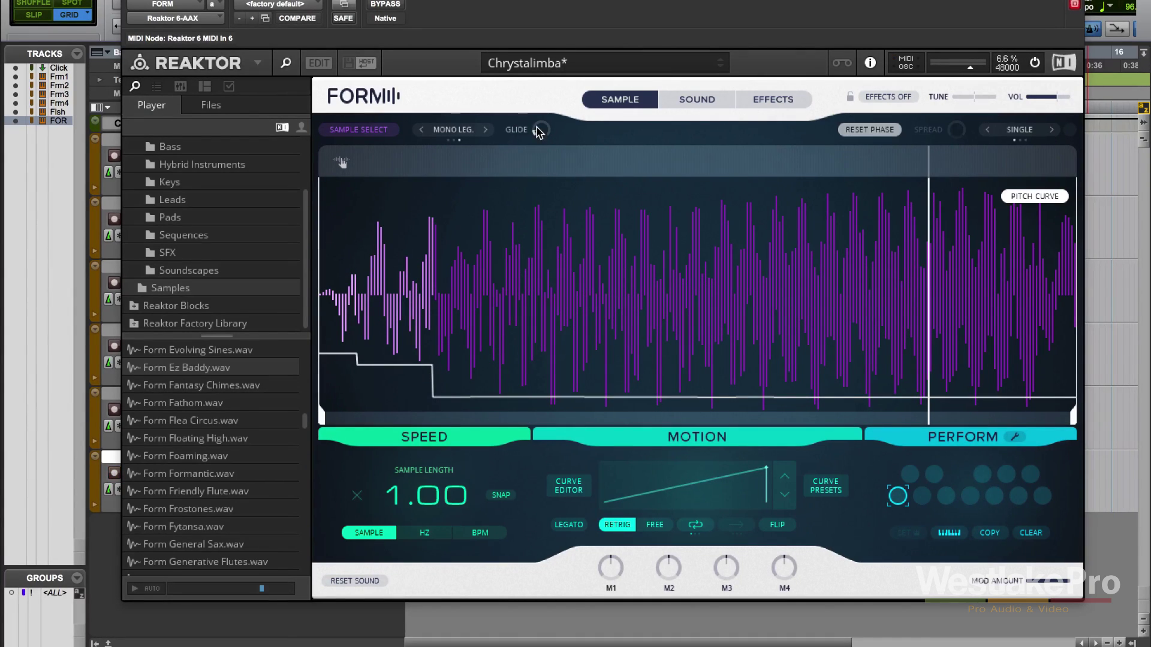
pyautogui.click(485, 129)
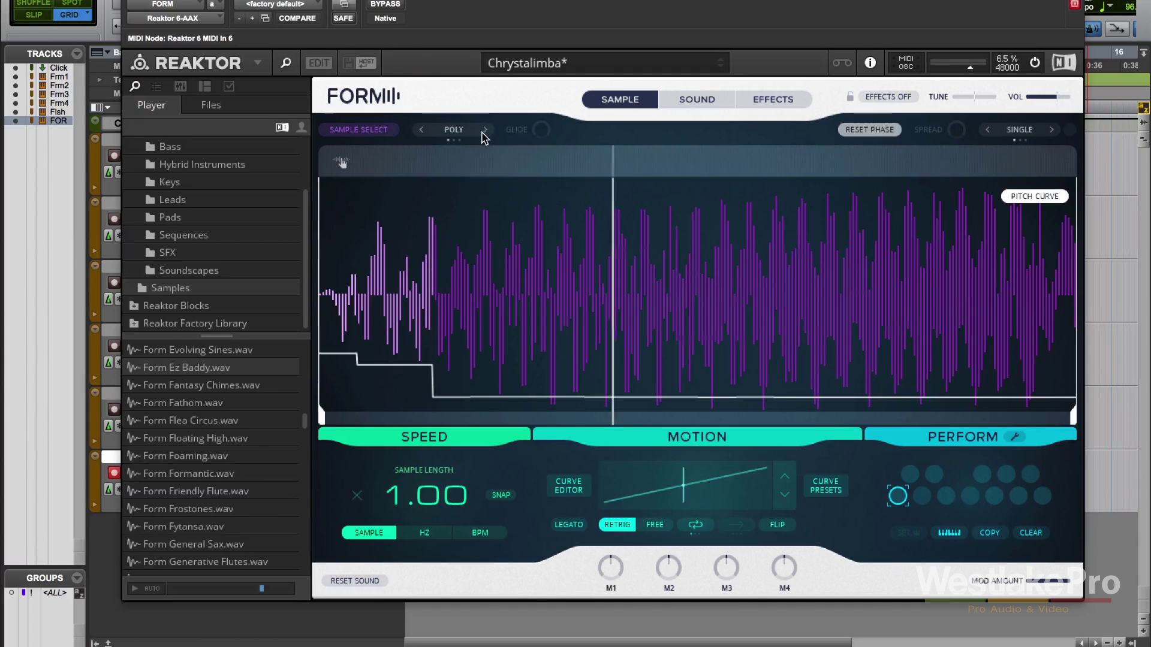
# Step: Try Unison and Multi Mode, selecting the first two lower-row perform slots and toggling assignment
pyautogui.click(1050, 127)
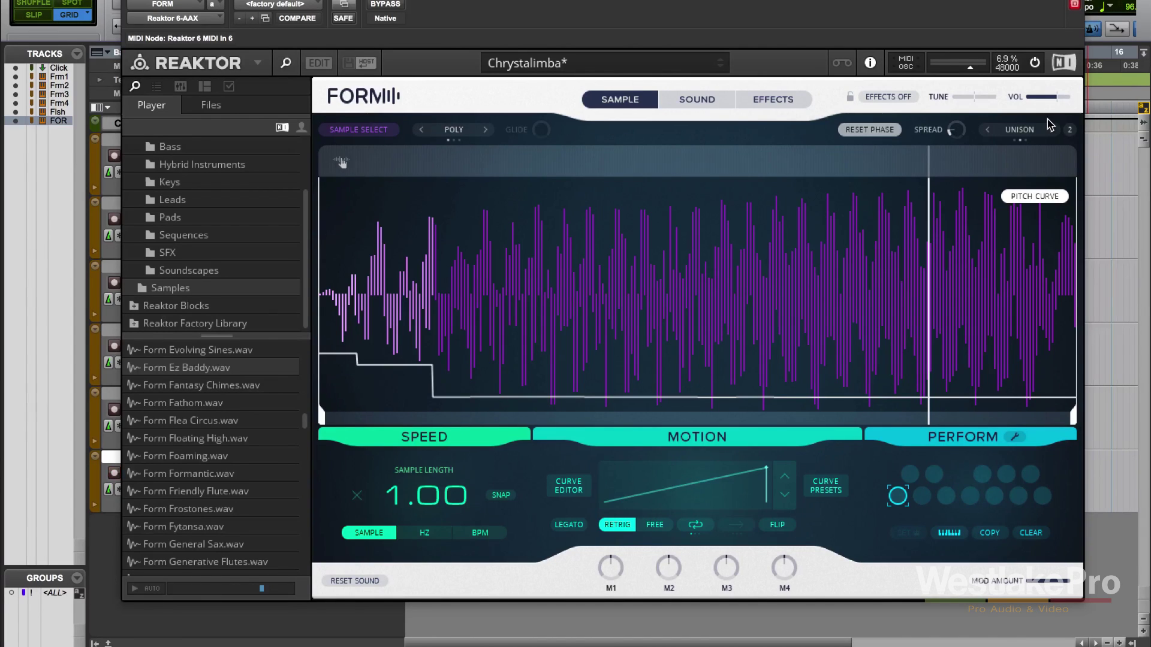
pyautogui.click(1052, 131)
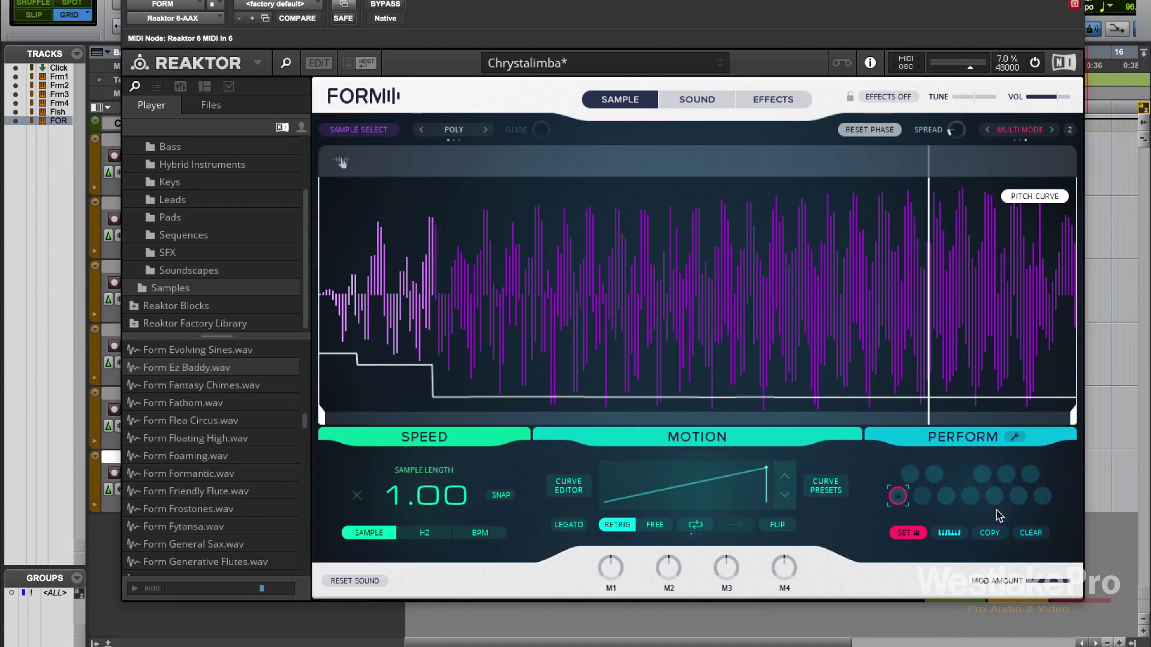
pyautogui.click(924, 497)
pyautogui.click(911, 534)
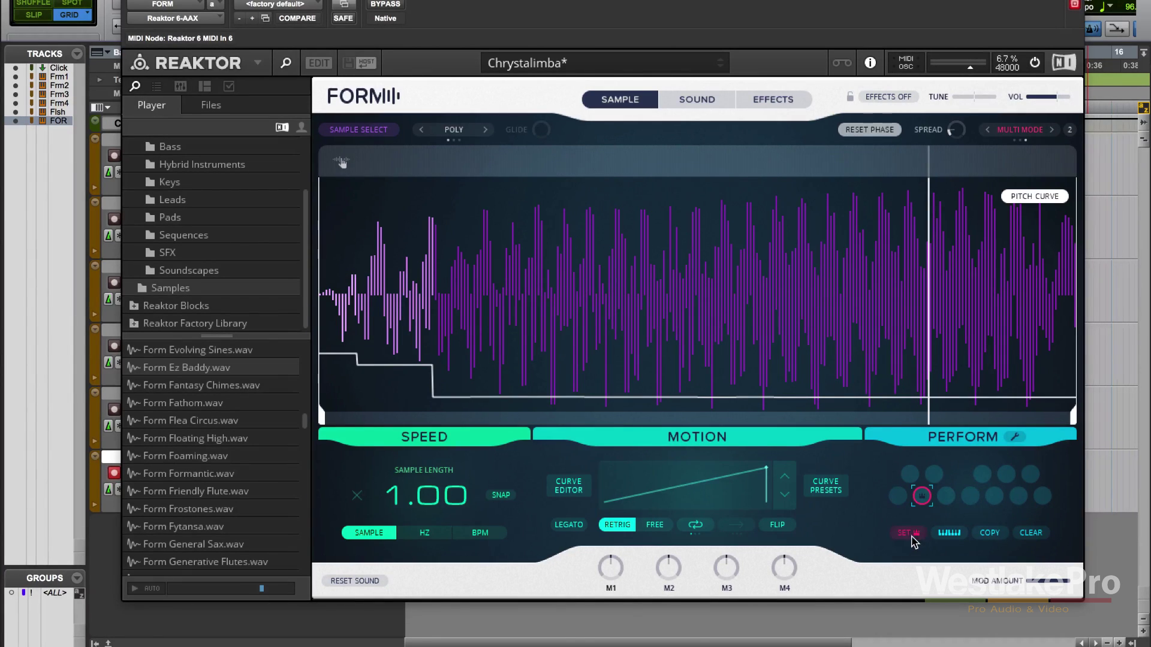
pyautogui.click(898, 496)
pyautogui.click(915, 535)
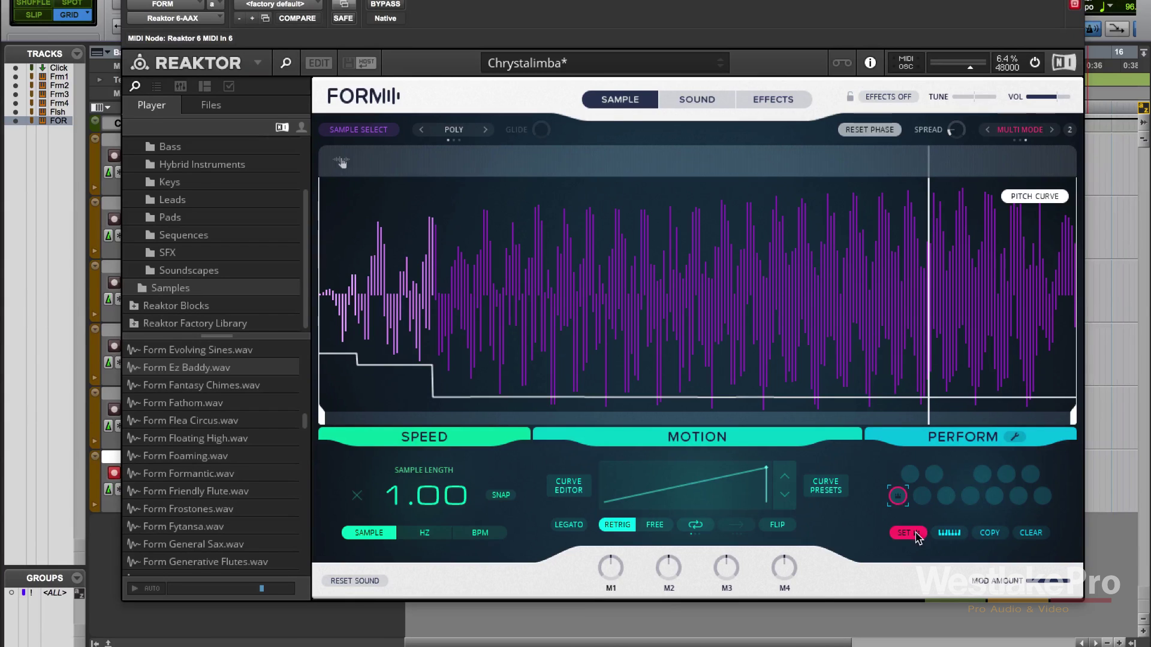
# Step: Choose the third lower-row perform slot and set the perform mode back to Single
pyautogui.click(946, 496)
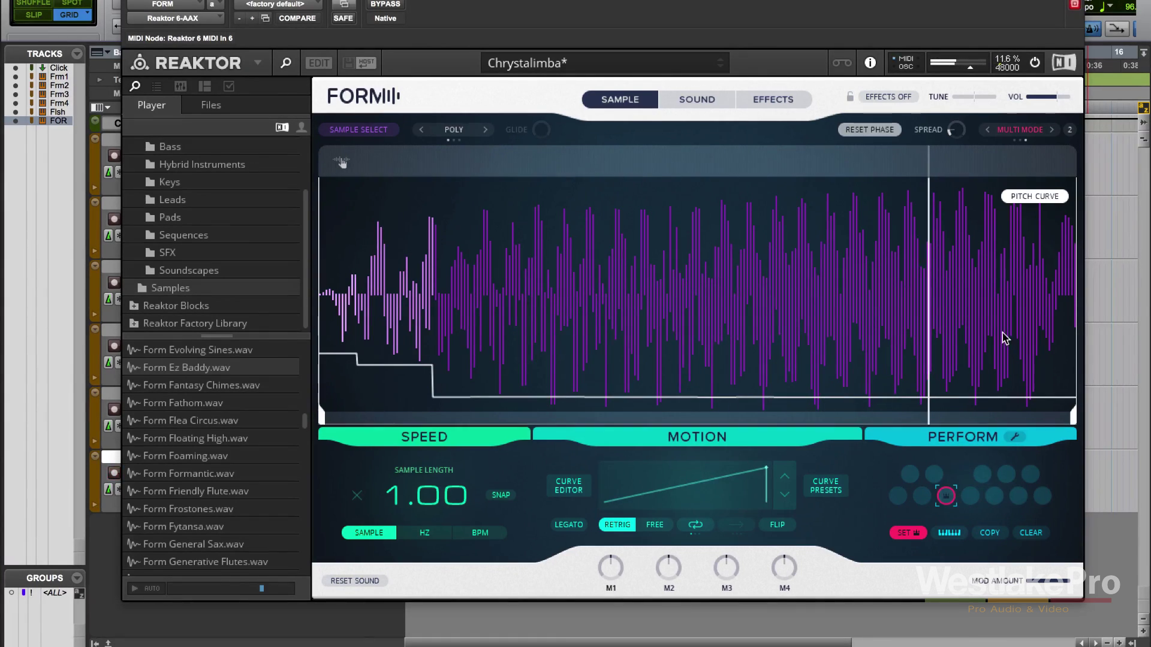
pyautogui.click(1053, 129)
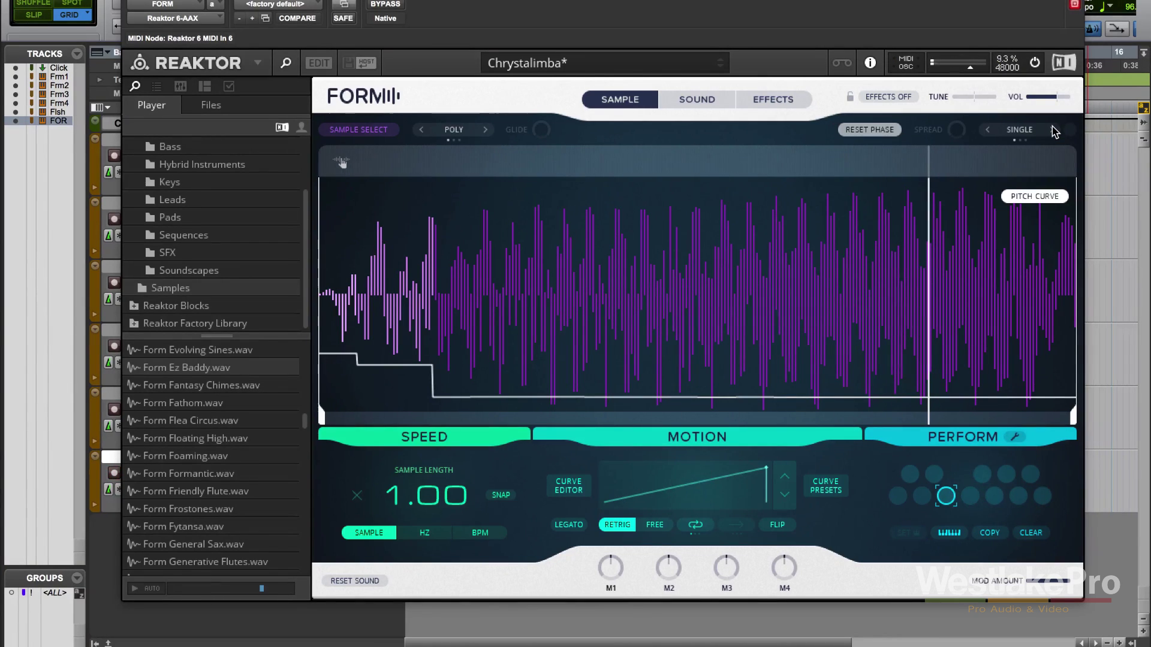
pyautogui.click(1053, 130)
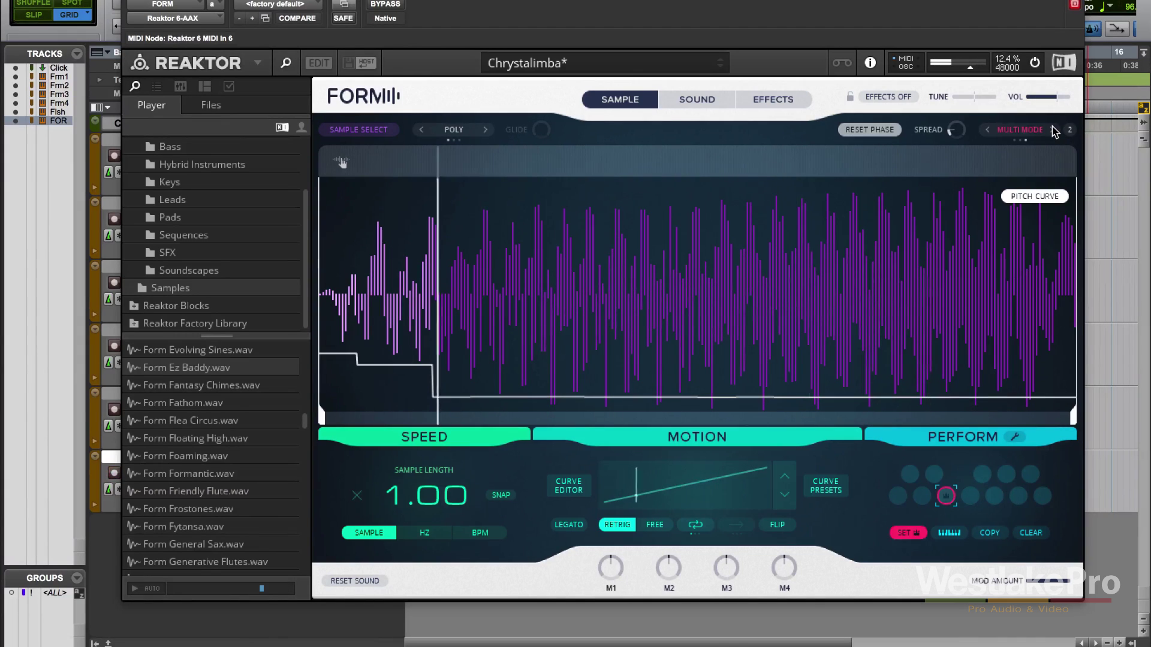
pyautogui.click(1054, 130)
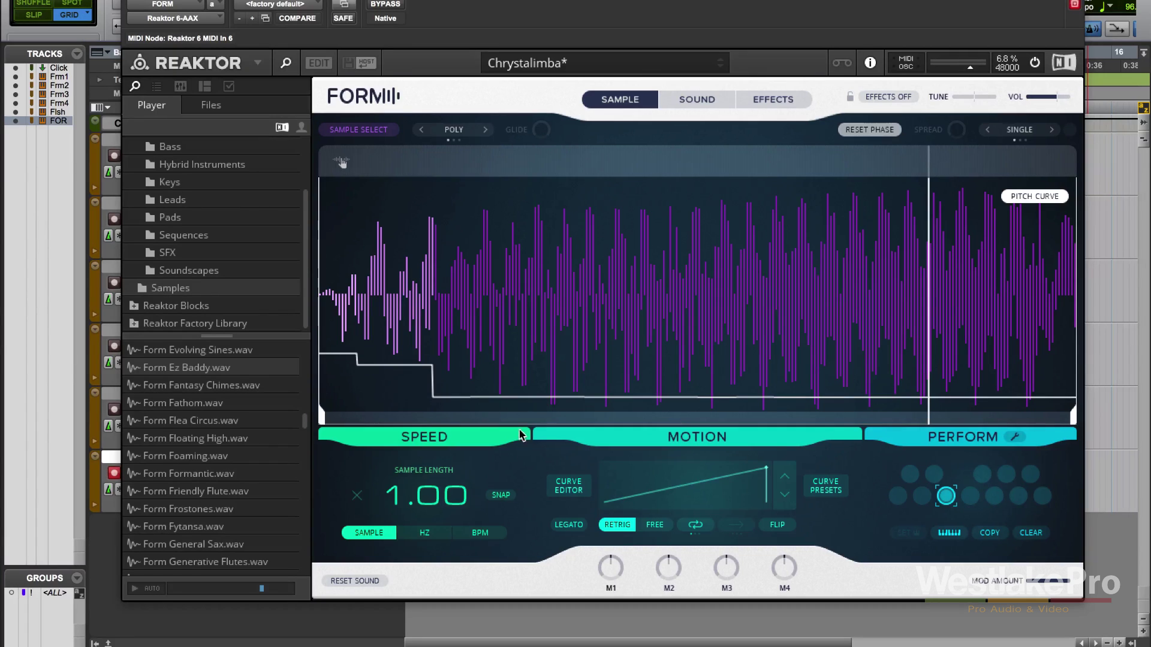
pyautogui.click(474, 534)
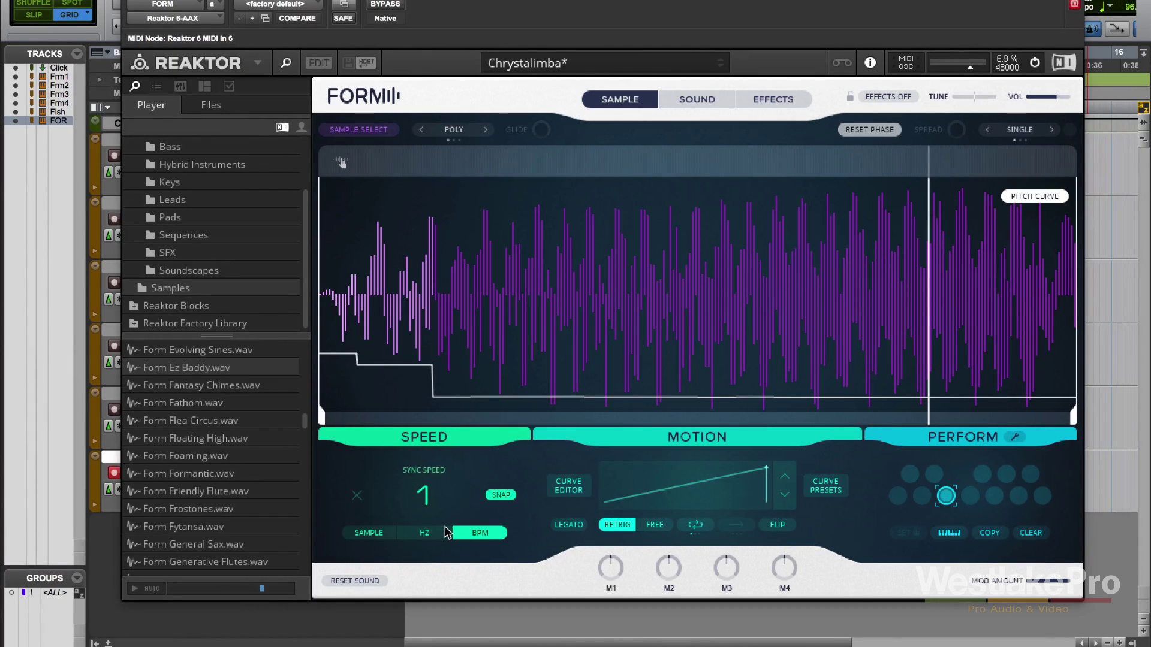
pyautogui.moveTo(424, 499); pyautogui.dragTo(448, 606)
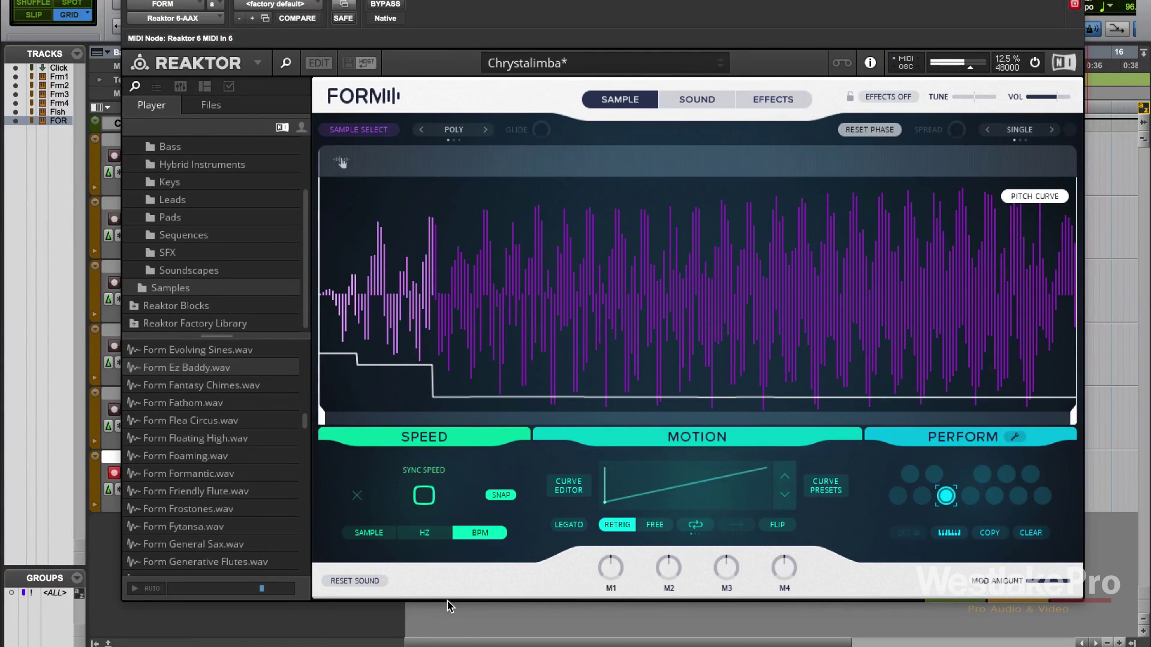
pyautogui.moveTo(448, 606); pyautogui.dragTo(442, 556)
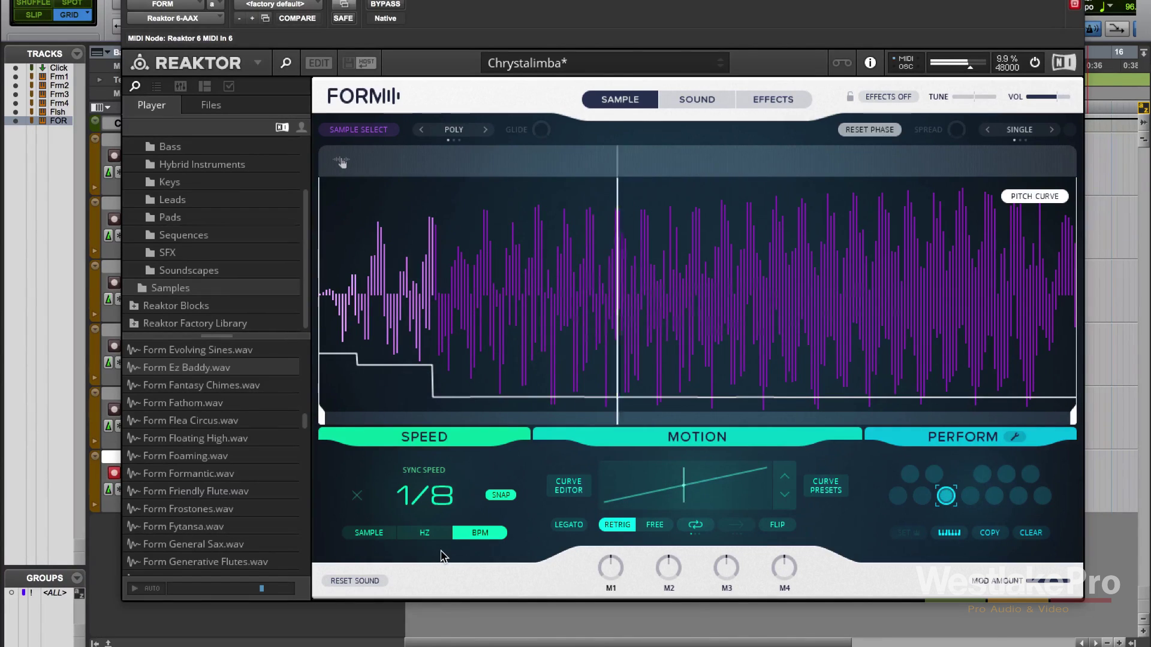
pyautogui.moveTo(442, 556); pyautogui.dragTo(444, 379)
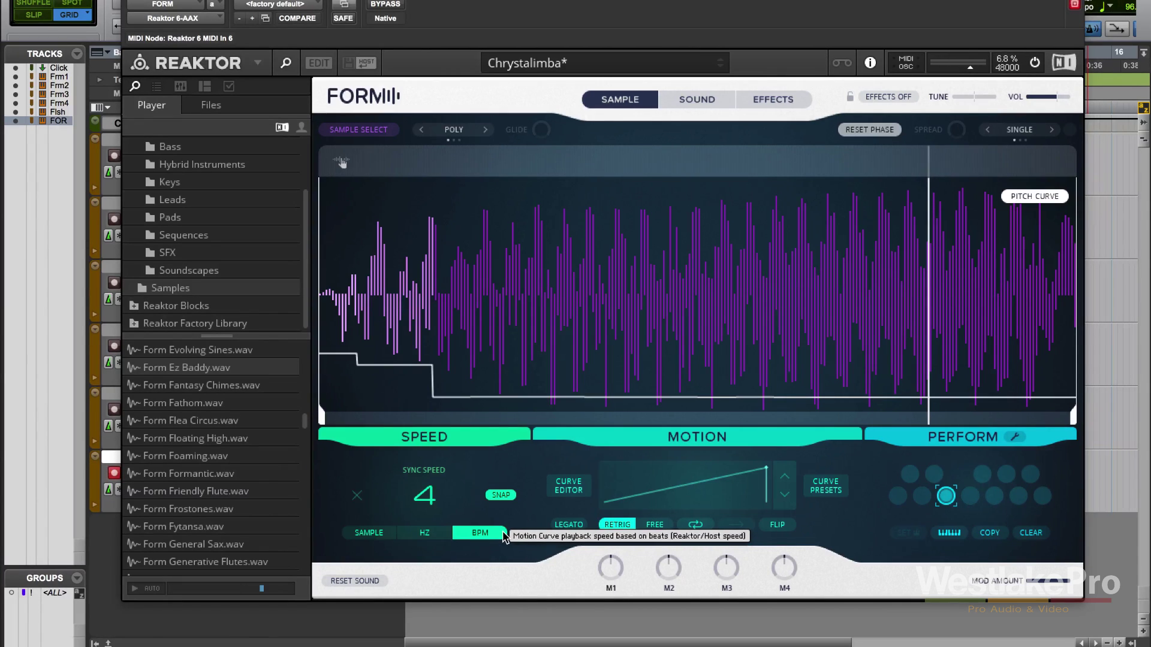
pyautogui.click(436, 535)
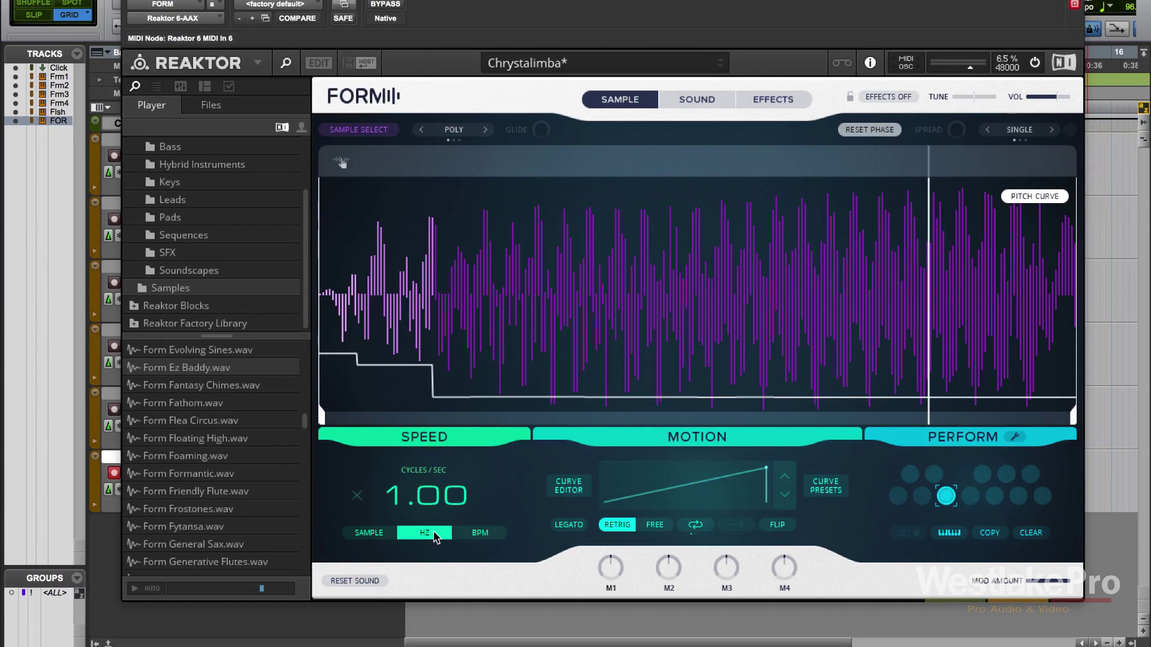
pyautogui.click(372, 533)
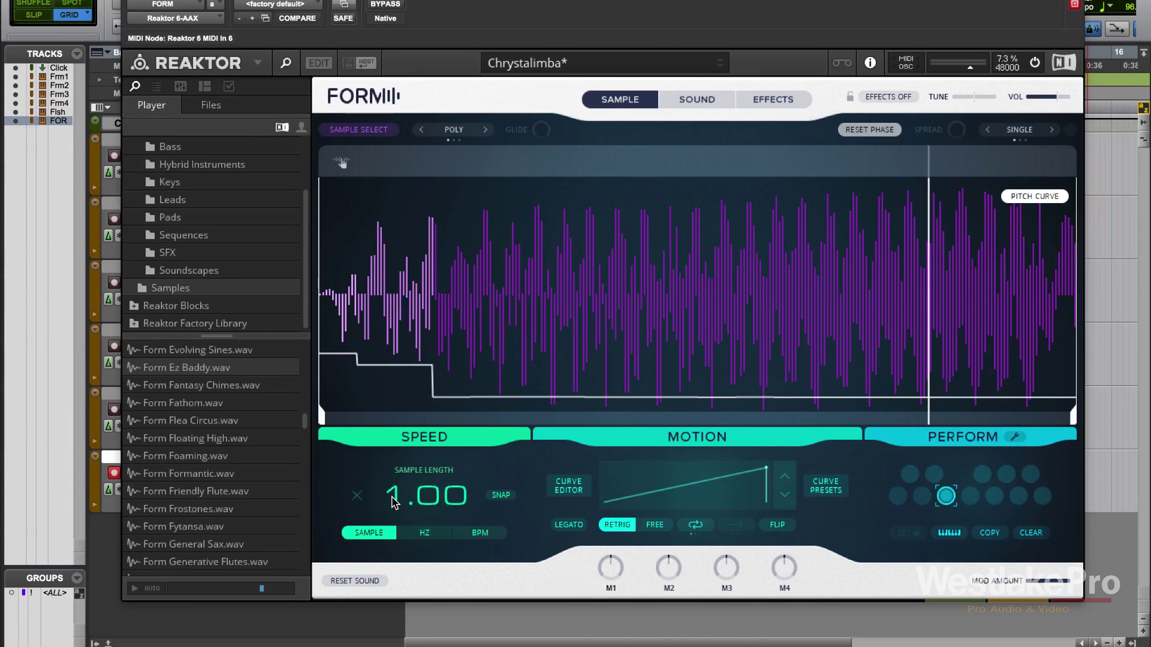
pyautogui.click(501, 532)
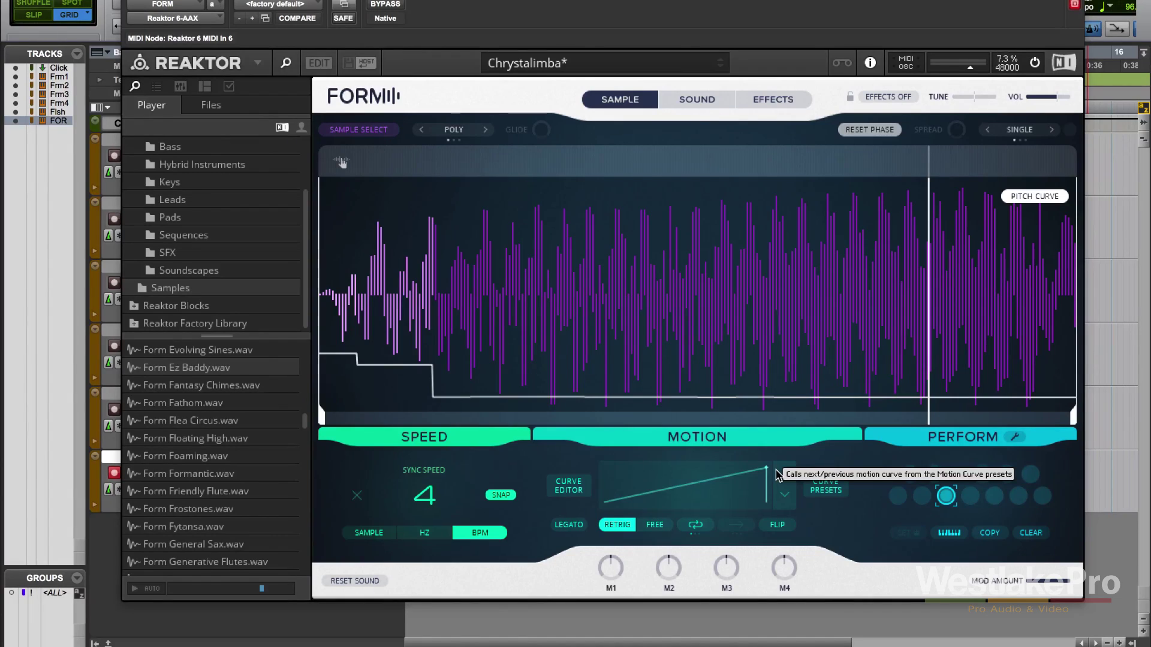
# Step: Cycle the motion curve presets through triangle, sine and hump-shaped curves
pyautogui.click(782, 478)
pyautogui.click(784, 479)
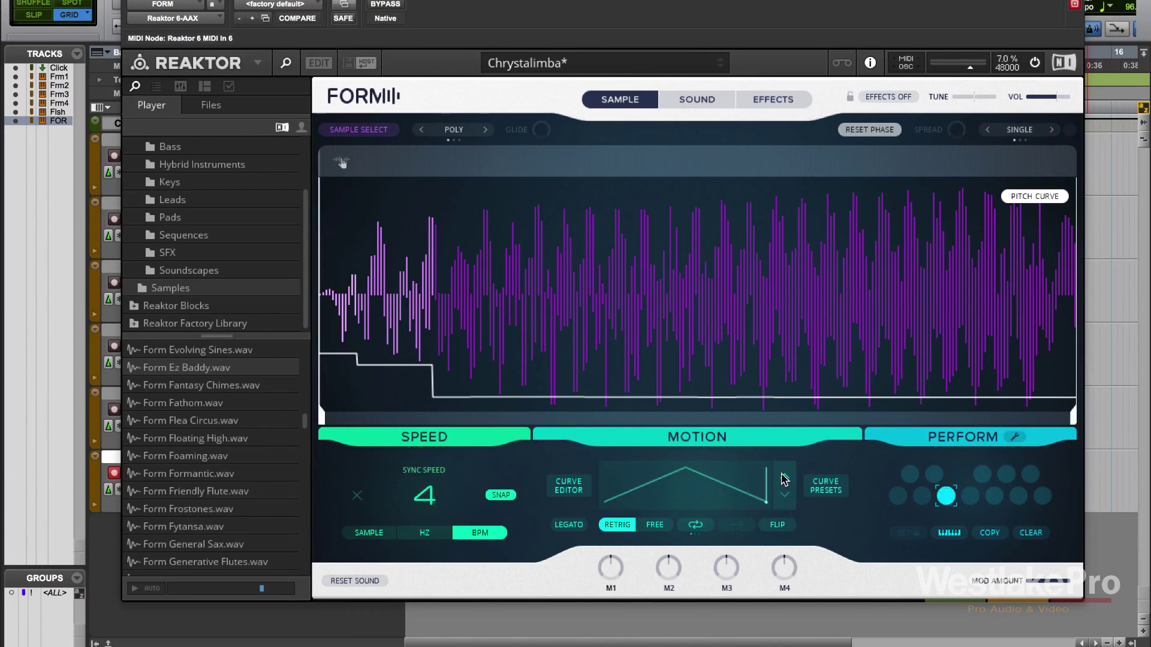
pyautogui.click(784, 479)
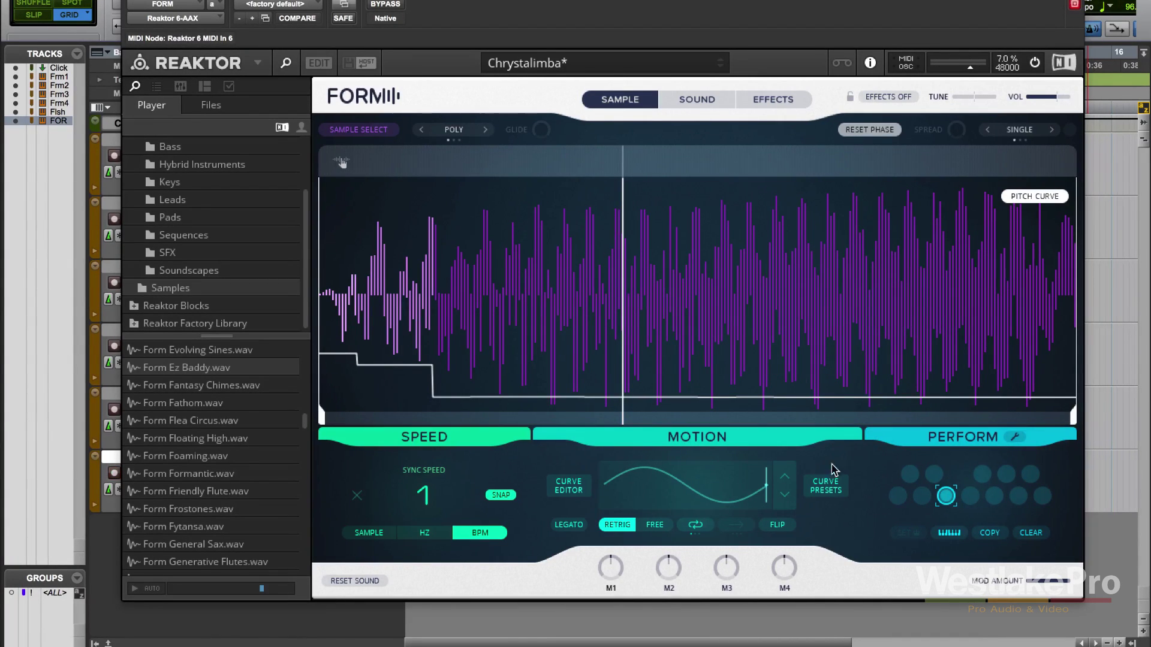
pyautogui.click(788, 475)
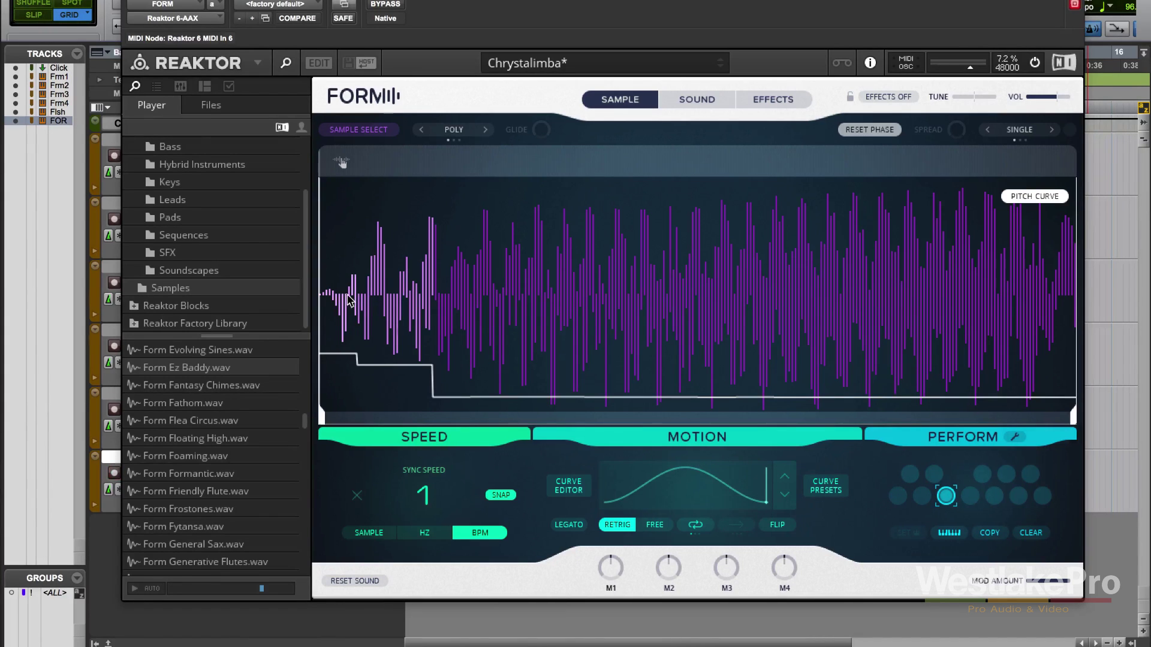
# Step: Audition the rising exponential, rising and arch motion curve presets
pyautogui.click(783, 479)
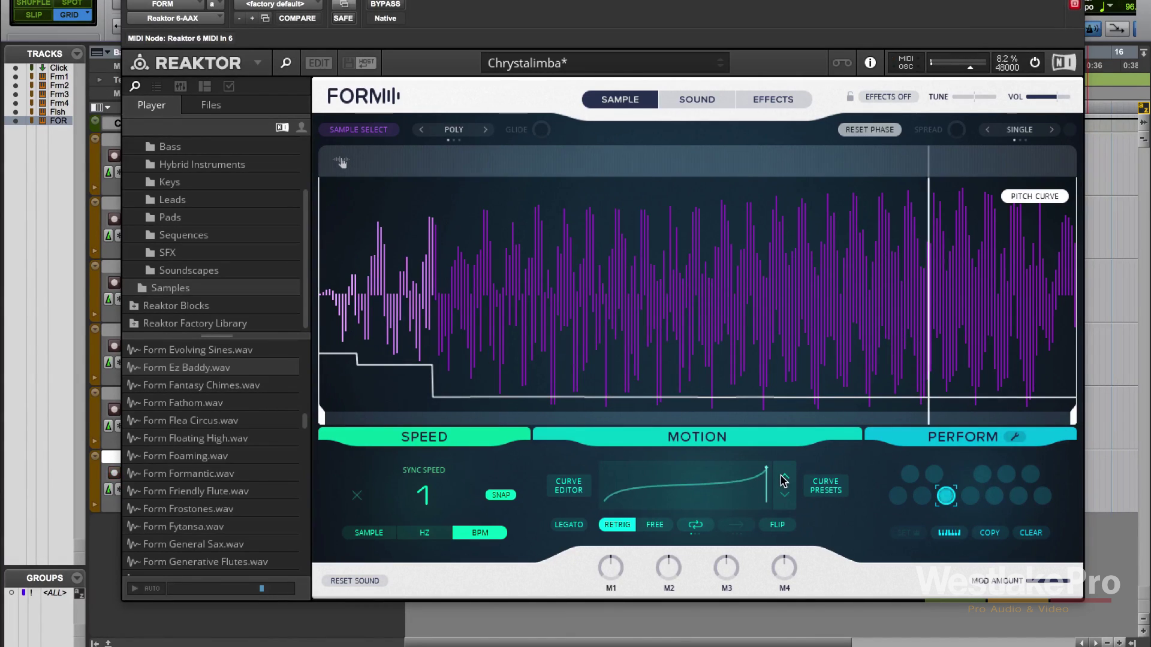
pyautogui.click(783, 479)
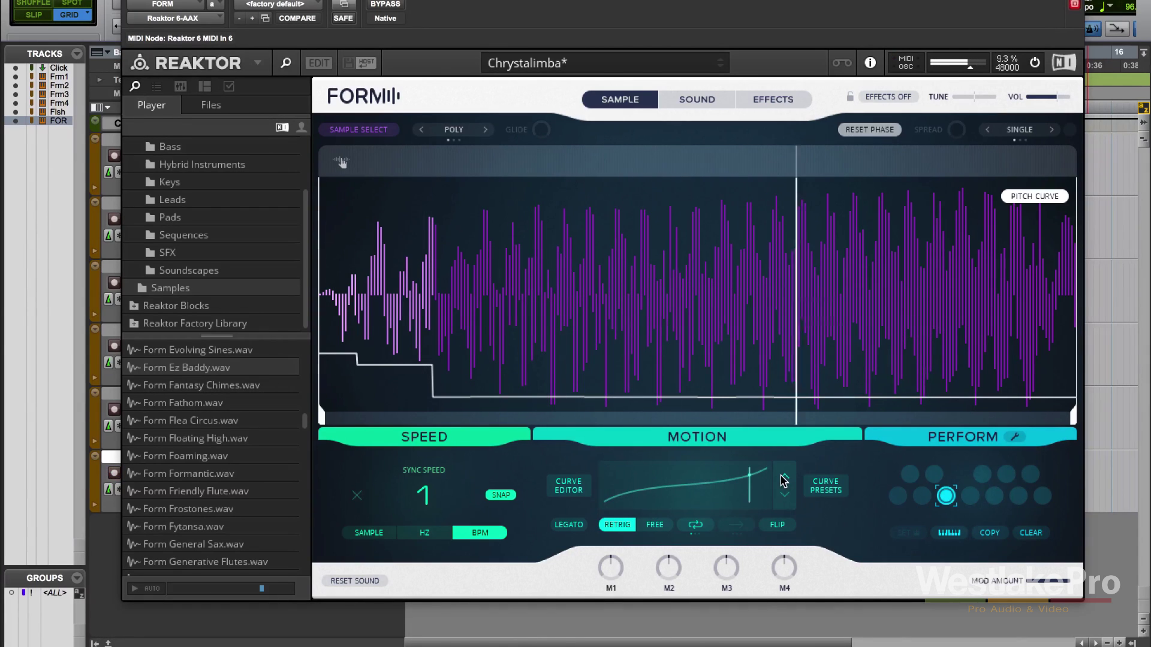
pyautogui.click(783, 479)
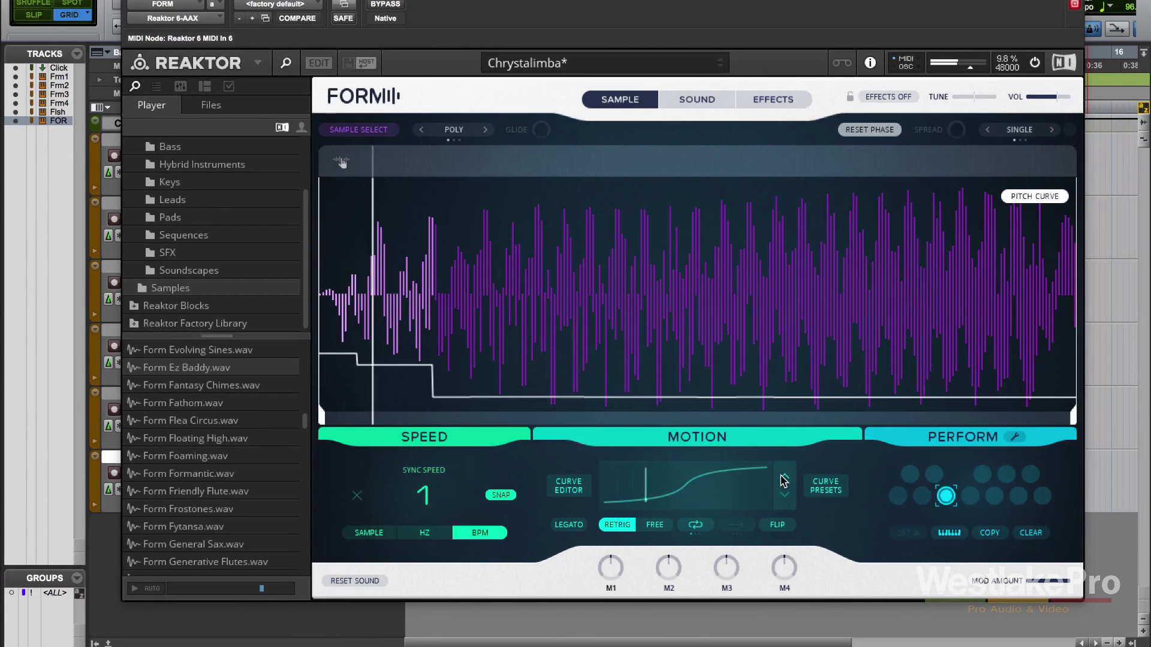
pyautogui.click(783, 479)
pyautogui.click(783, 479)
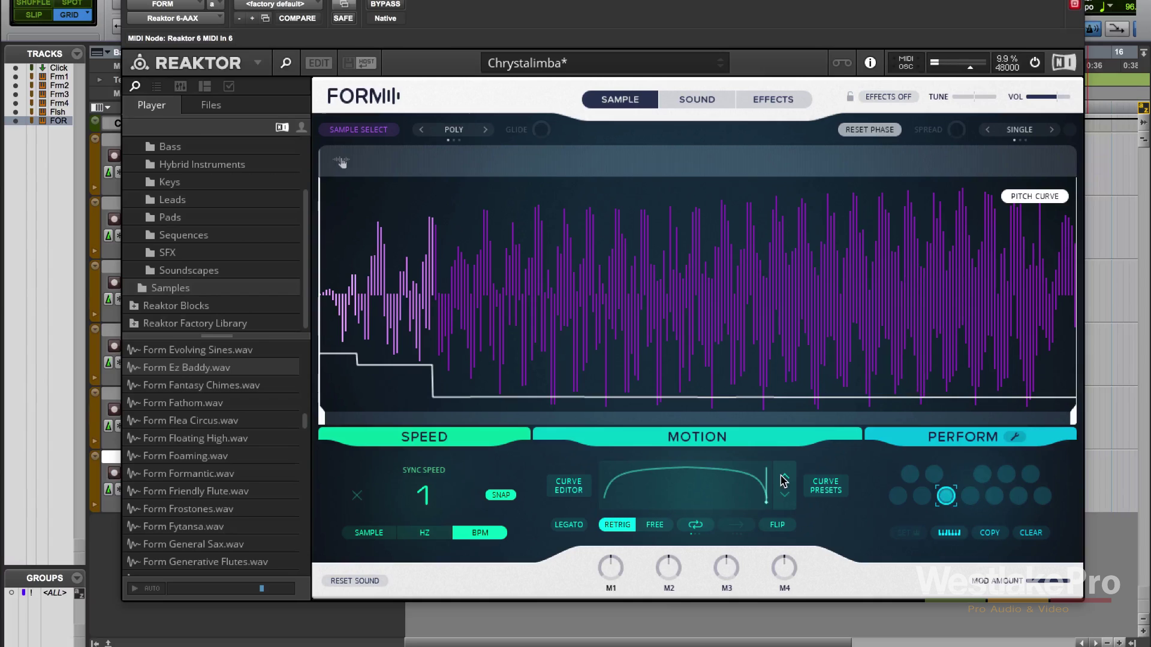
pyautogui.click(783, 479)
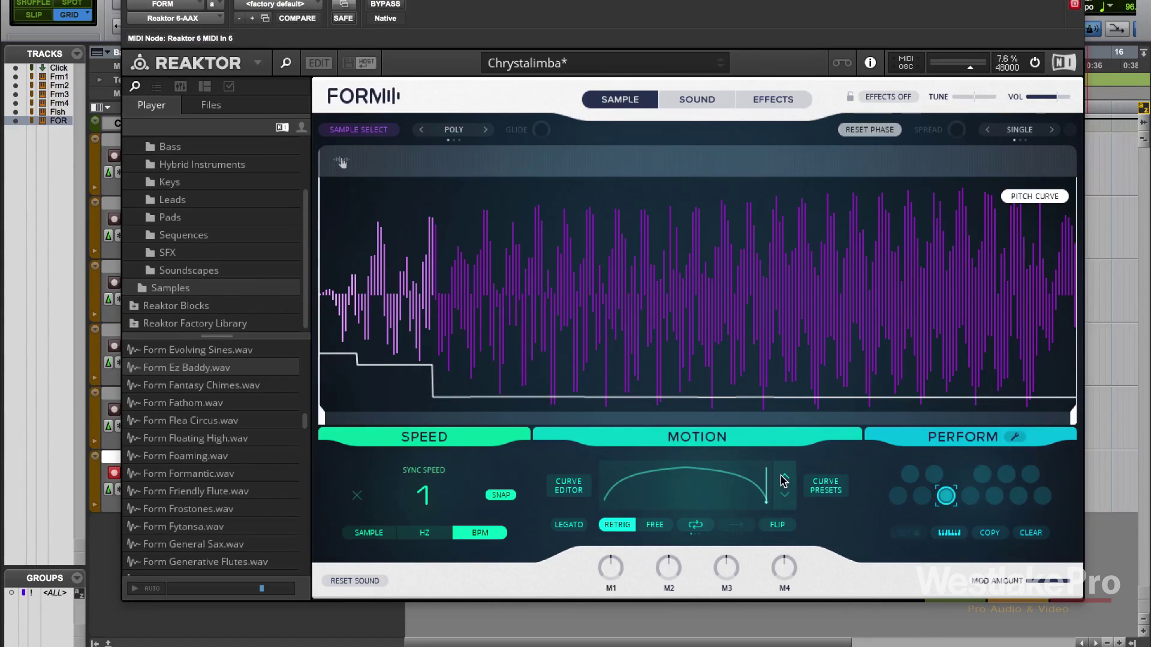
pyautogui.click(783, 479)
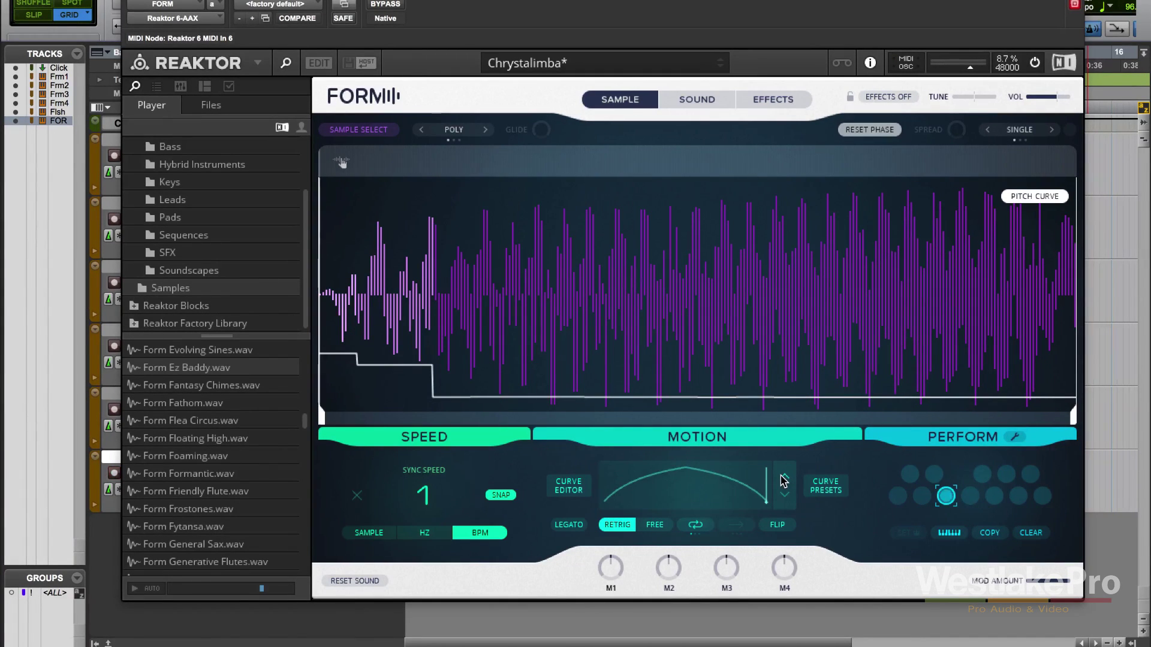
# Step: Step through peak, stepped and sawtooth curves, settle on a stepped curve, and open it for editing
pyautogui.click(783, 479)
pyautogui.click(783, 479)
pyautogui.click(783, 479)
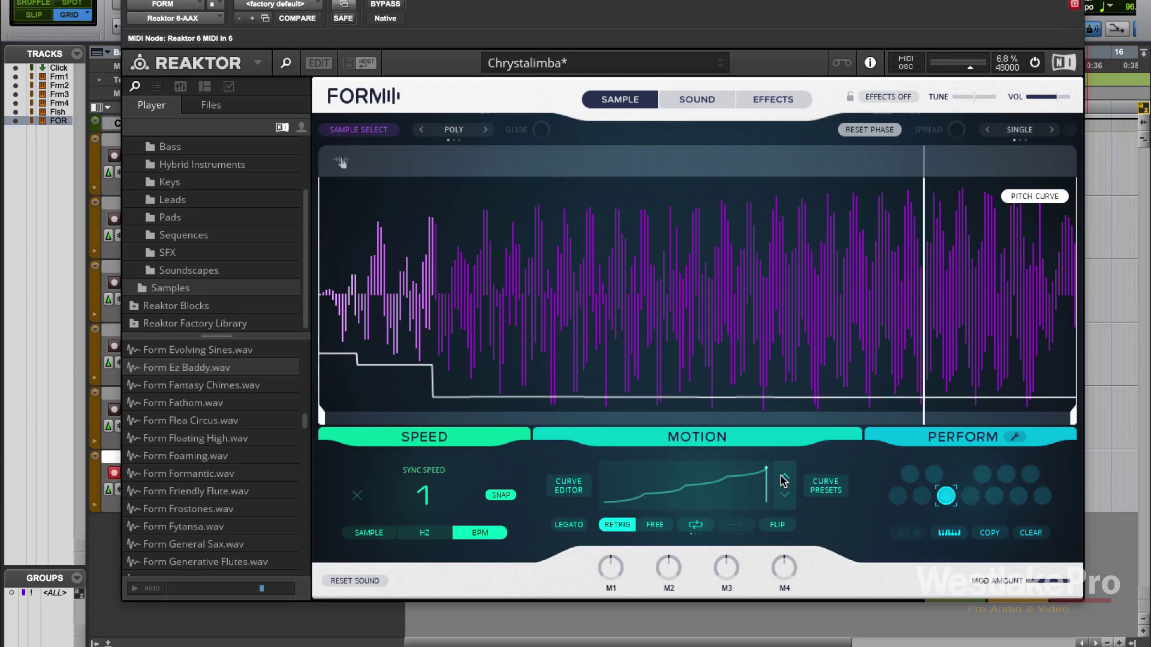
pyautogui.click(783, 479)
pyautogui.click(783, 479)
pyautogui.click(783, 479)
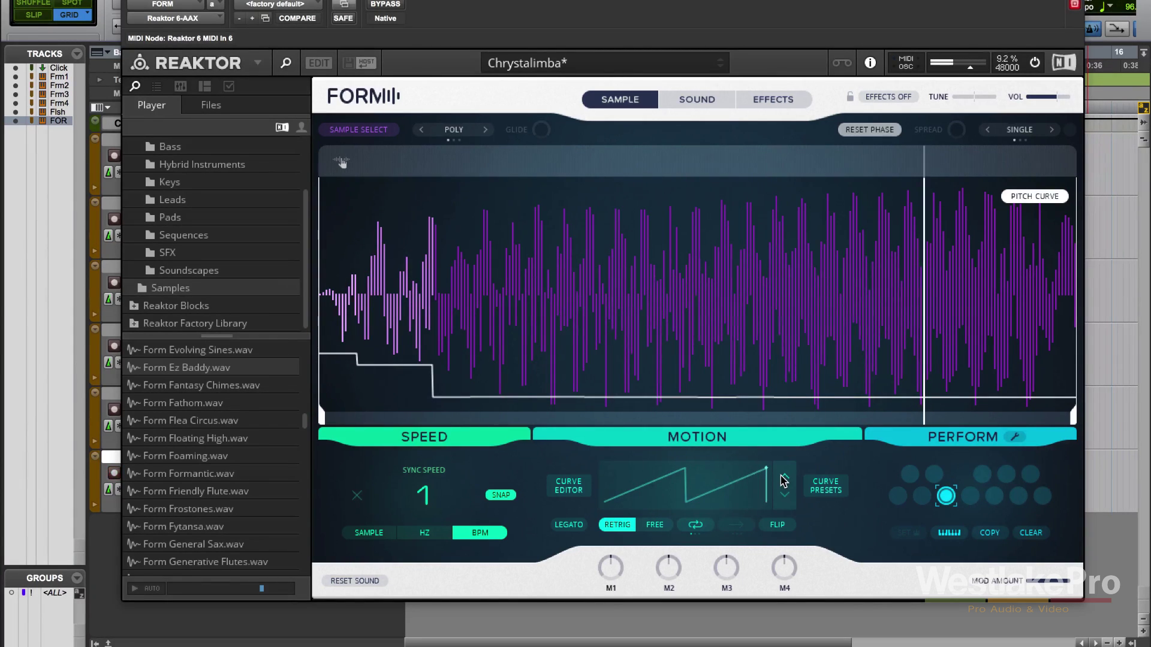
pyautogui.click(784, 479)
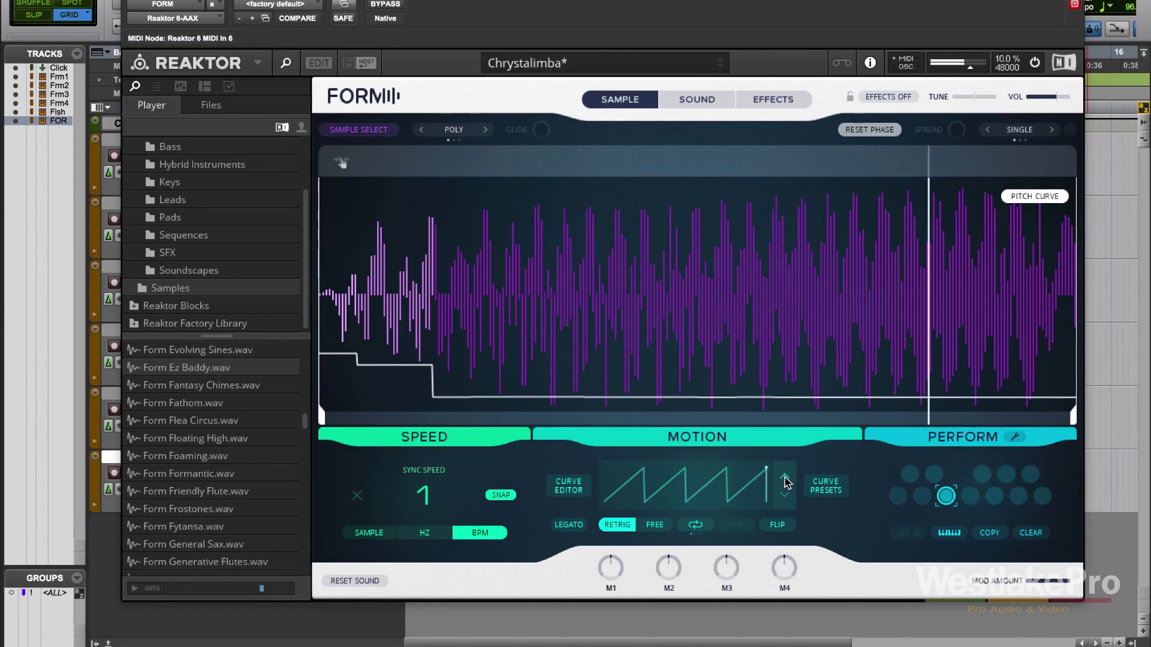
pyautogui.click(784, 479)
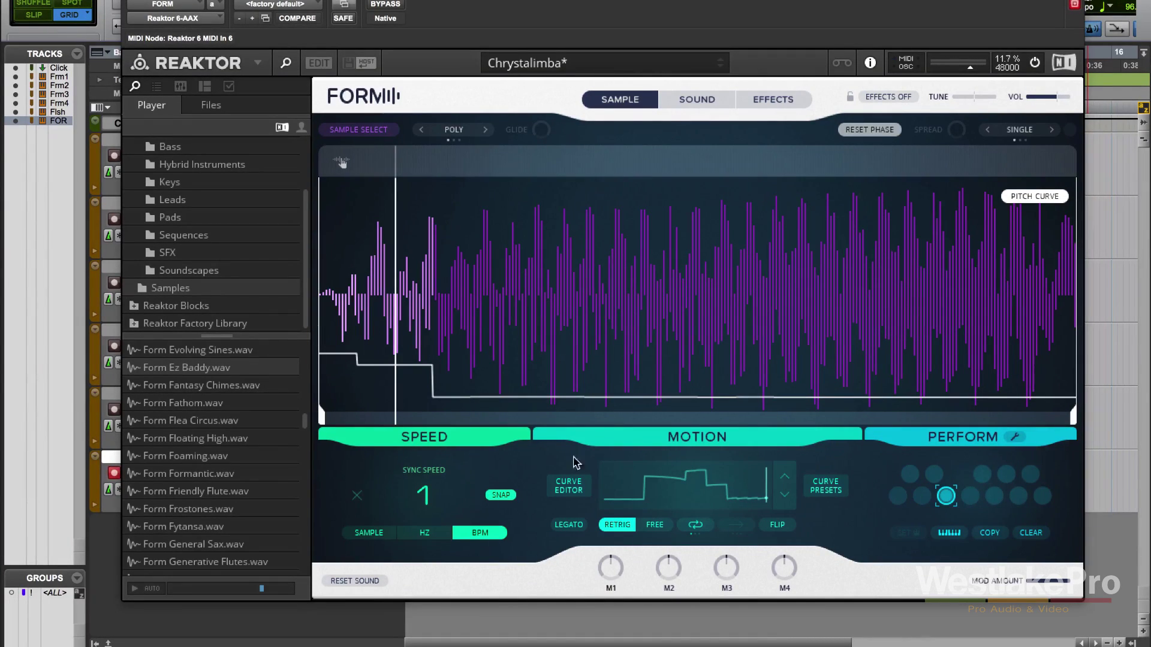
pyautogui.click(563, 486)
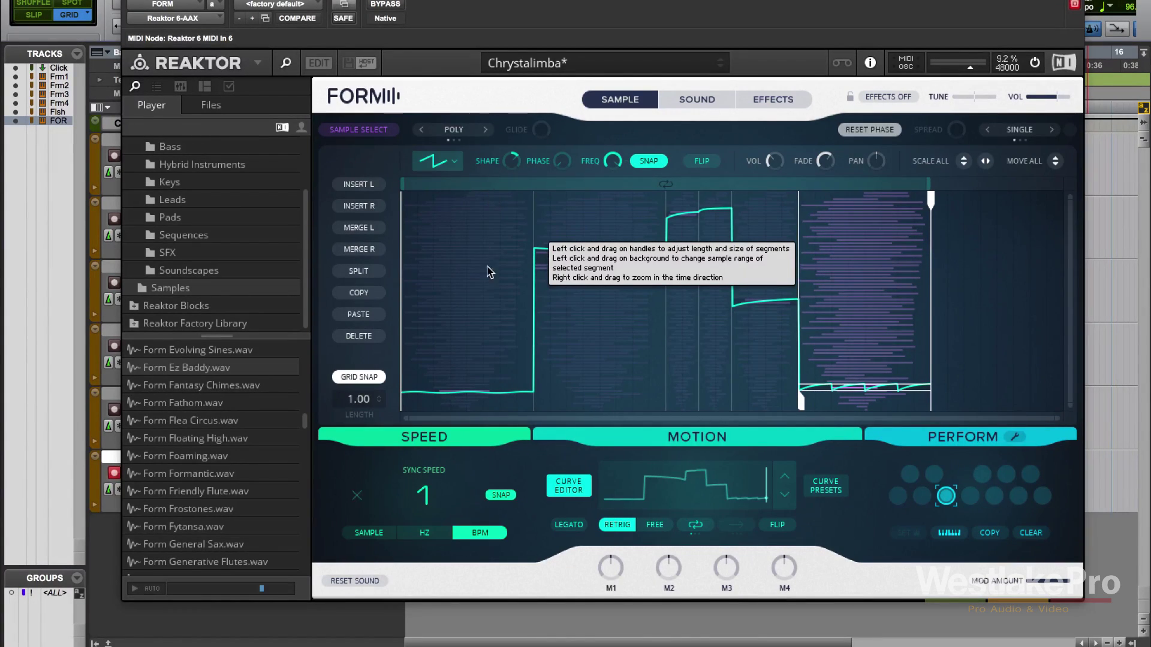
# Step: Lower the second curve segment, reshape it from triangle to saw, and enlarge its sample range
pyautogui.moveTo(558, 258)
pyautogui.mouseDown()
pyautogui.moveTo(562, 319)
pyautogui.moveTo(563, 251)
pyautogui.mouseUp()
pyautogui.click(455, 161)
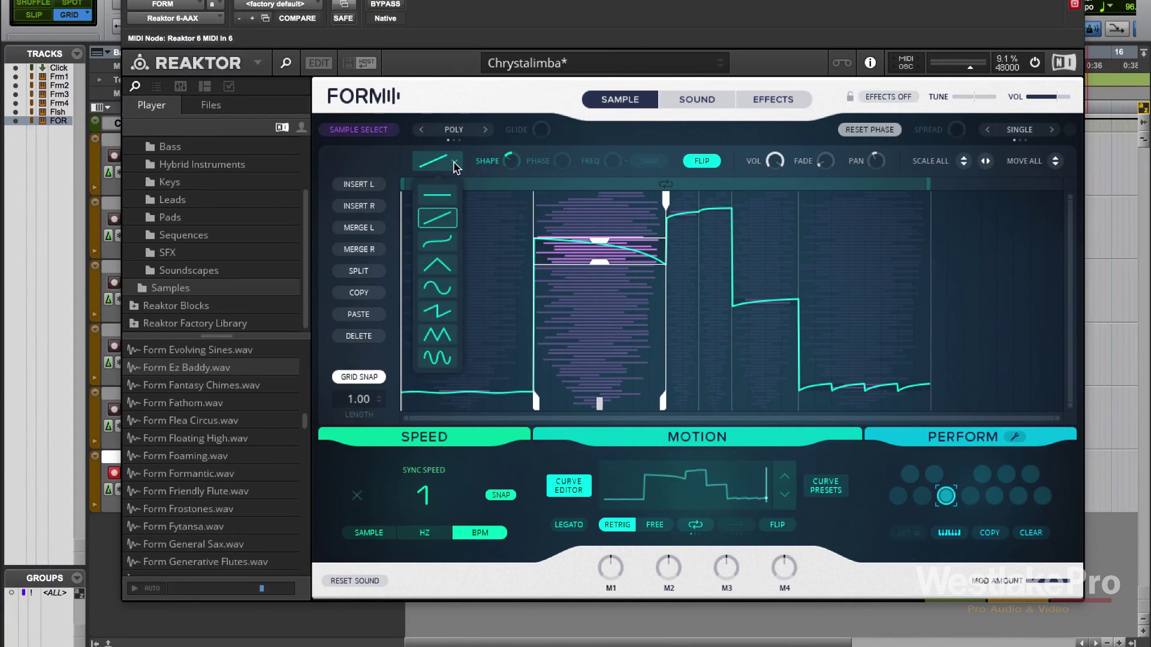
pyautogui.click(447, 265)
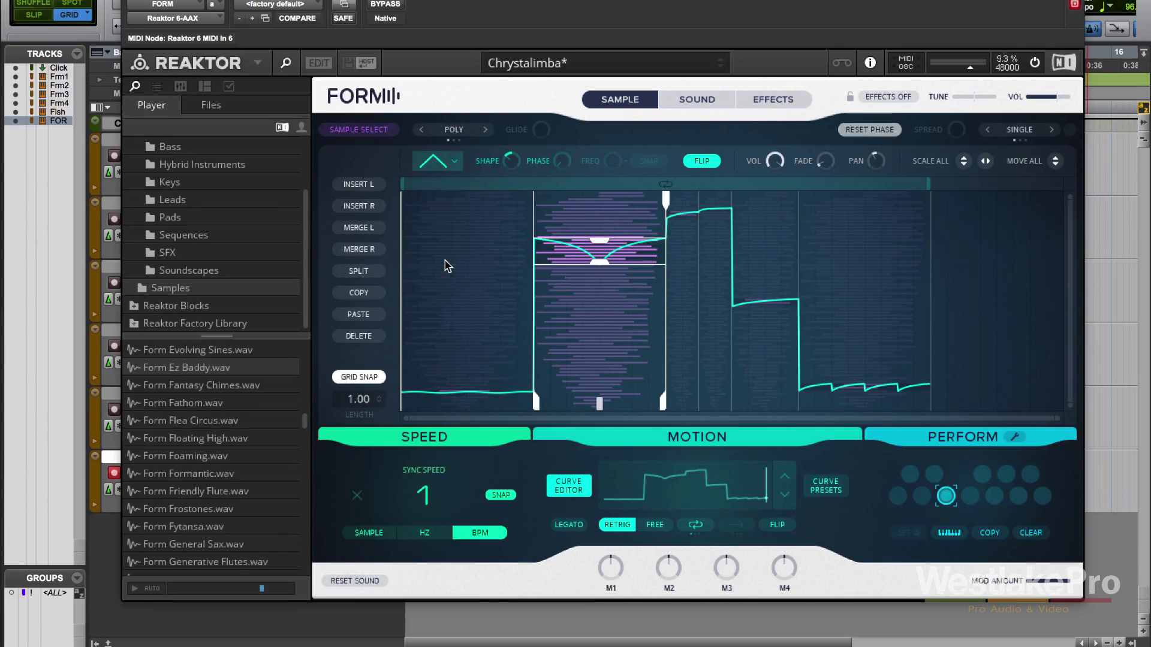
pyautogui.click(453, 168)
pyautogui.click(440, 310)
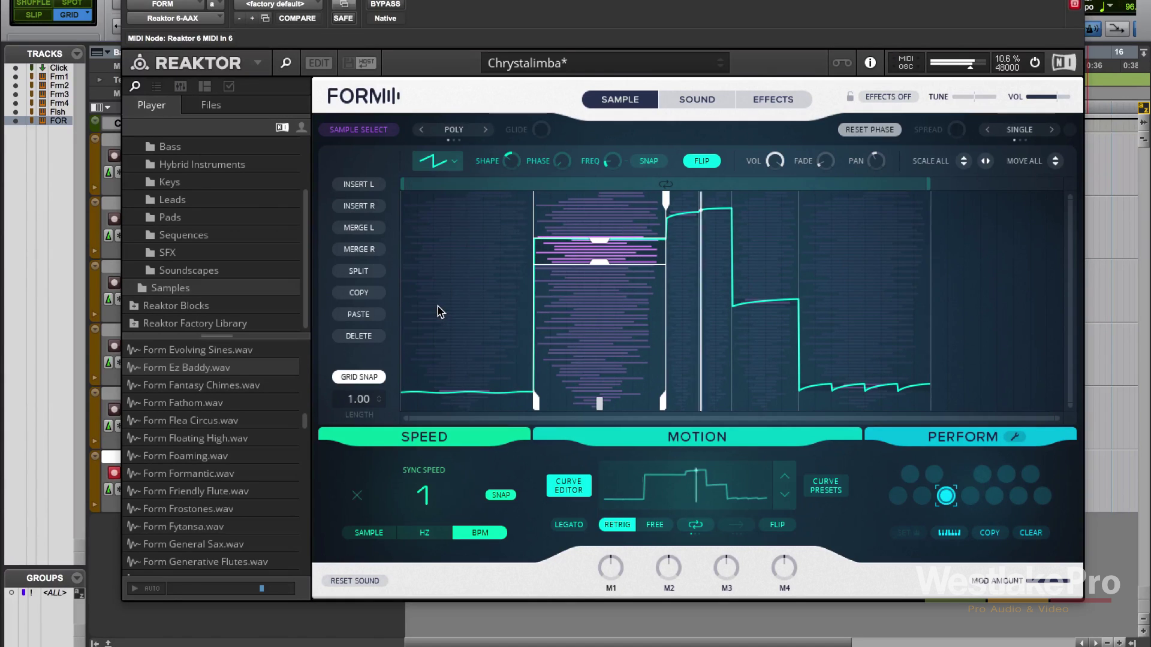
pyautogui.moveTo(600, 262); pyautogui.dragTo(602, 349)
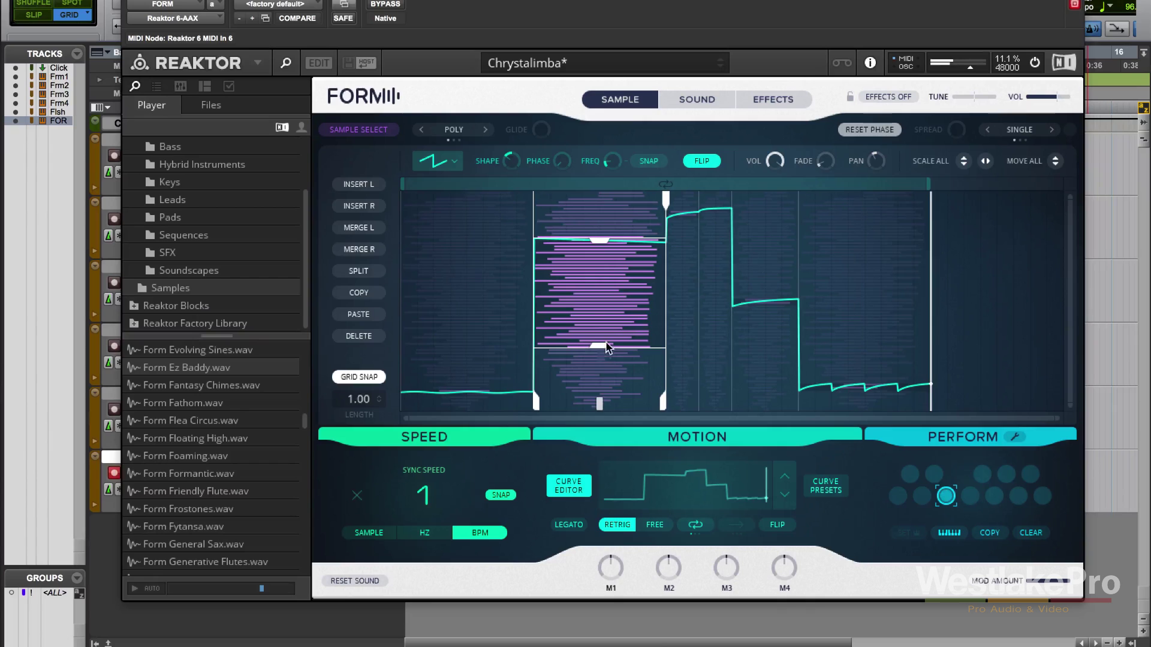
pyautogui.scroll(2, 666, 328)
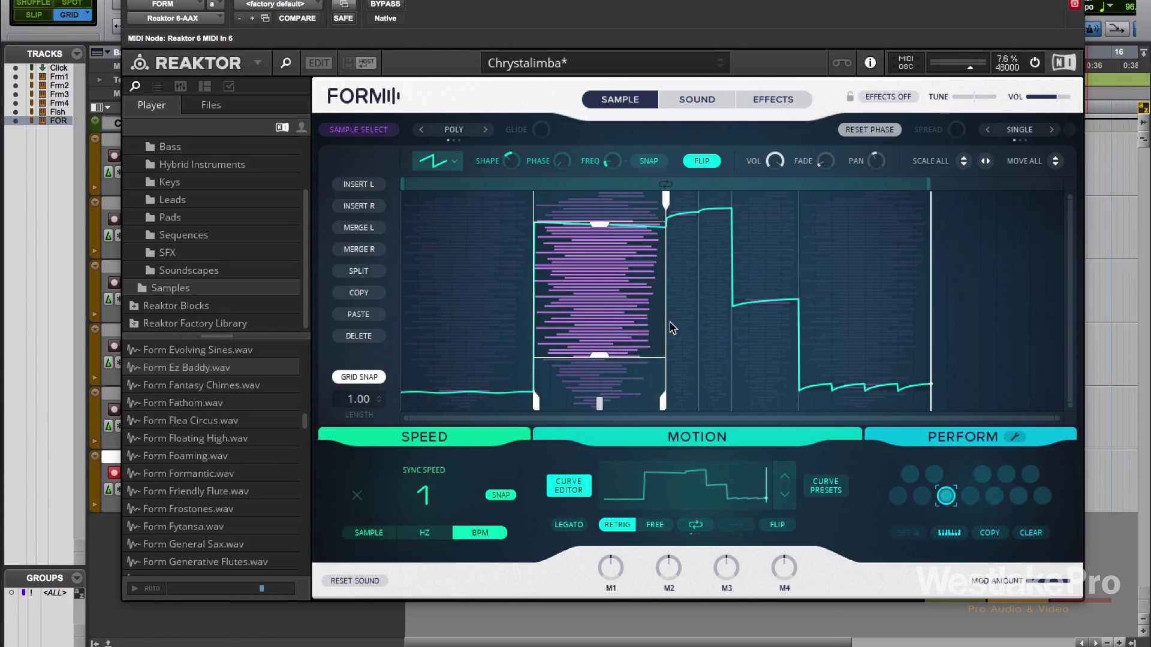
pyautogui.click(682, 329)
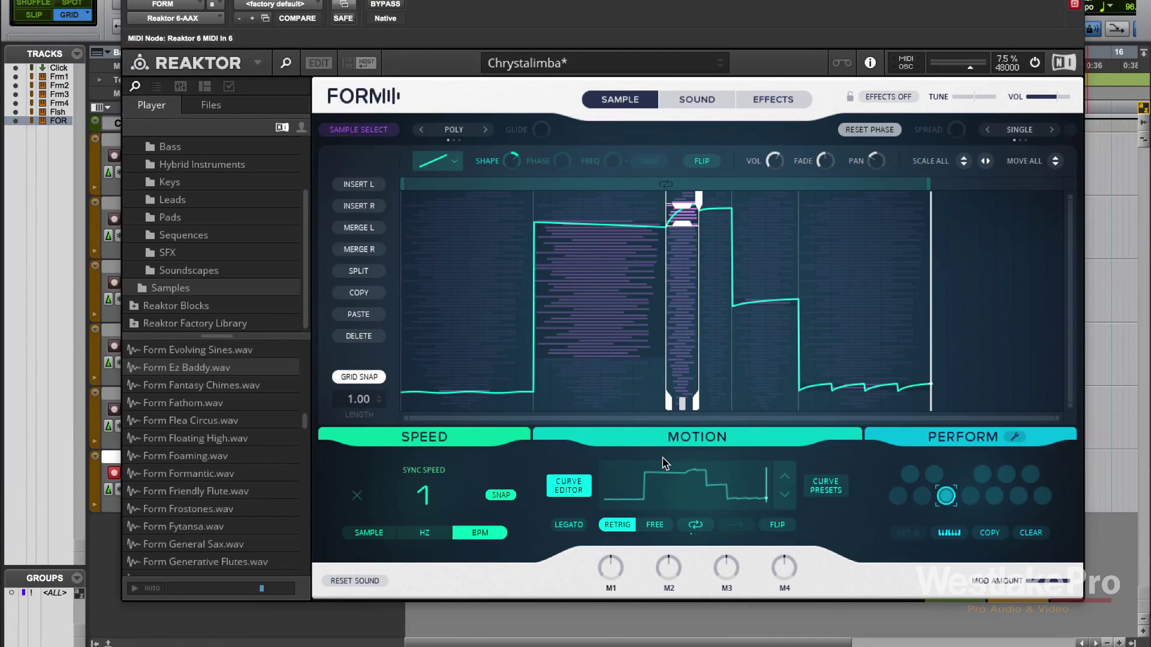
pyautogui.click(582, 490)
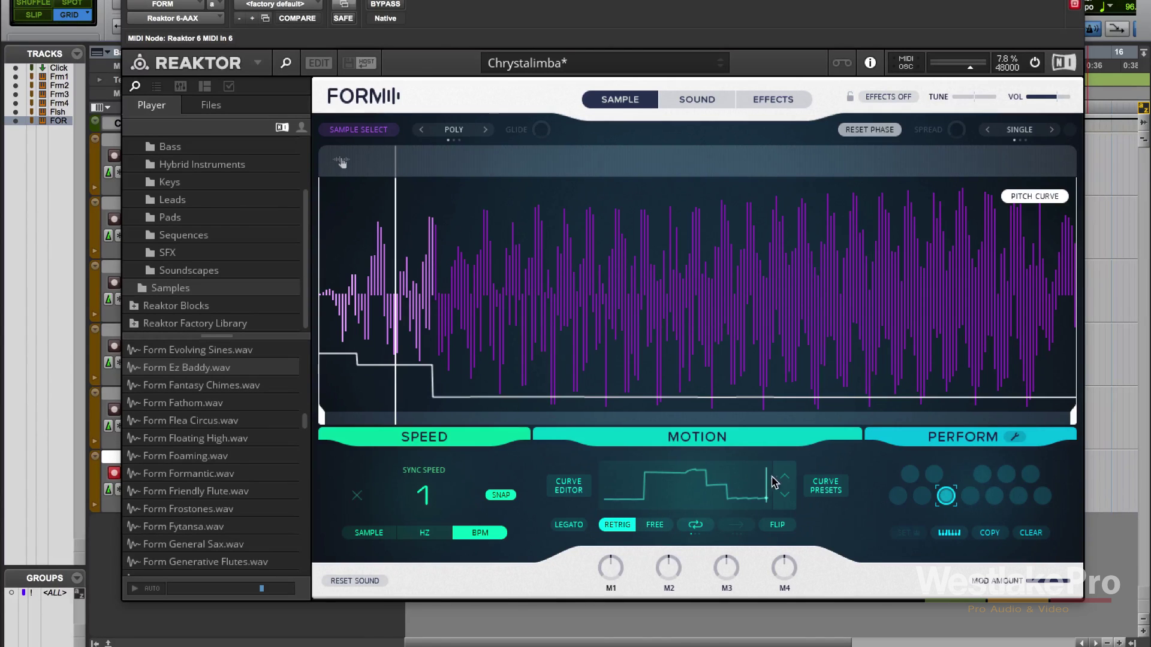
# Step: Replace the motion curve with the plain rising ramp from the first preset page
pyautogui.click(825, 486)
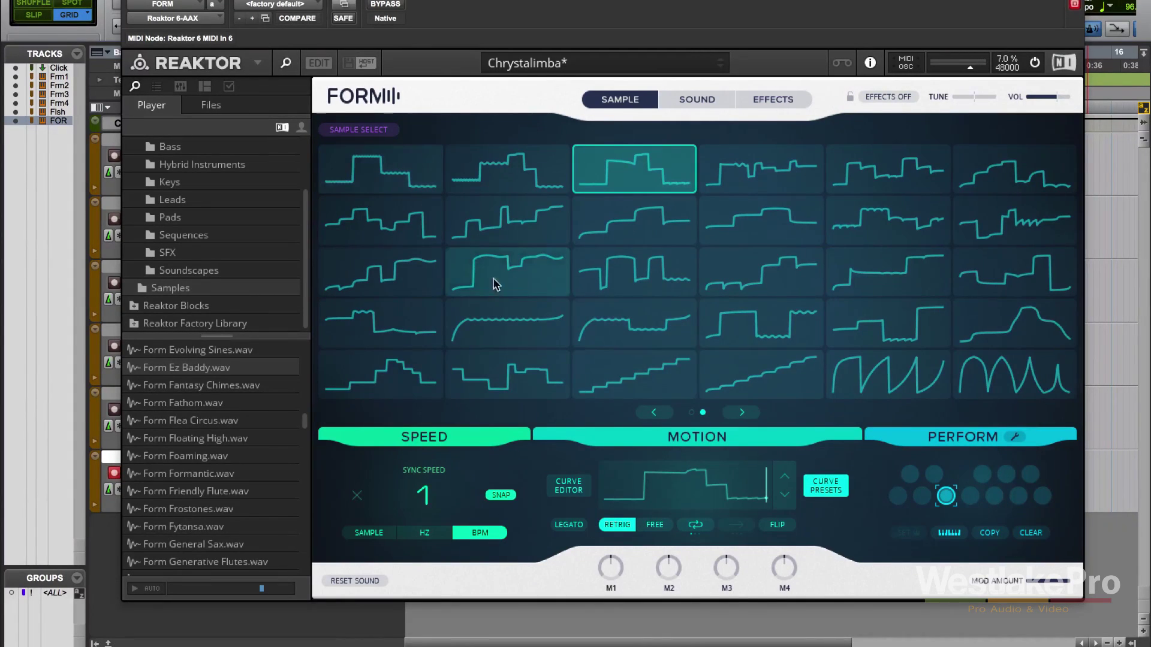
pyautogui.click(653, 412)
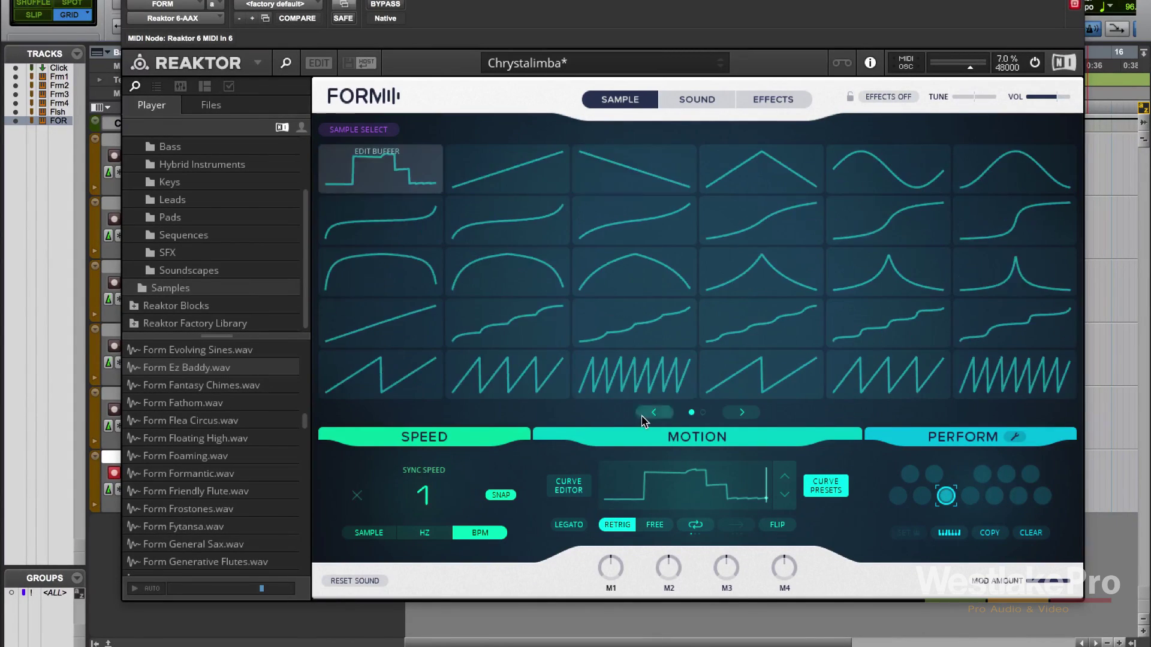
pyautogui.click(463, 177)
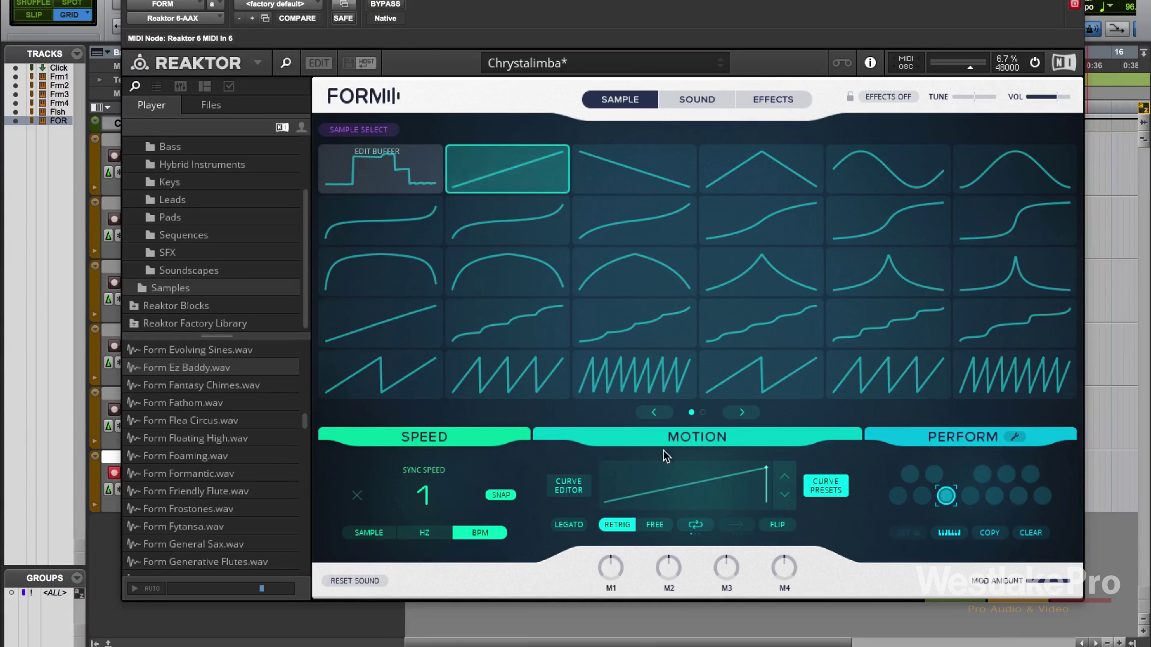
pyautogui.click(832, 488)
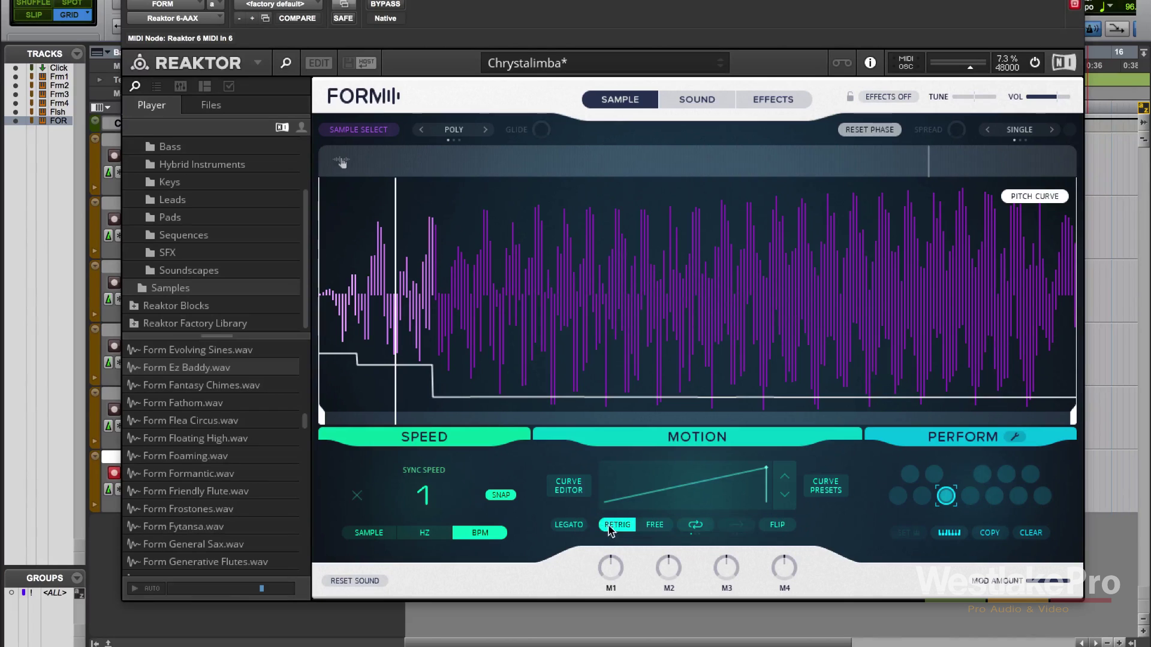
pyautogui.click(654, 533)
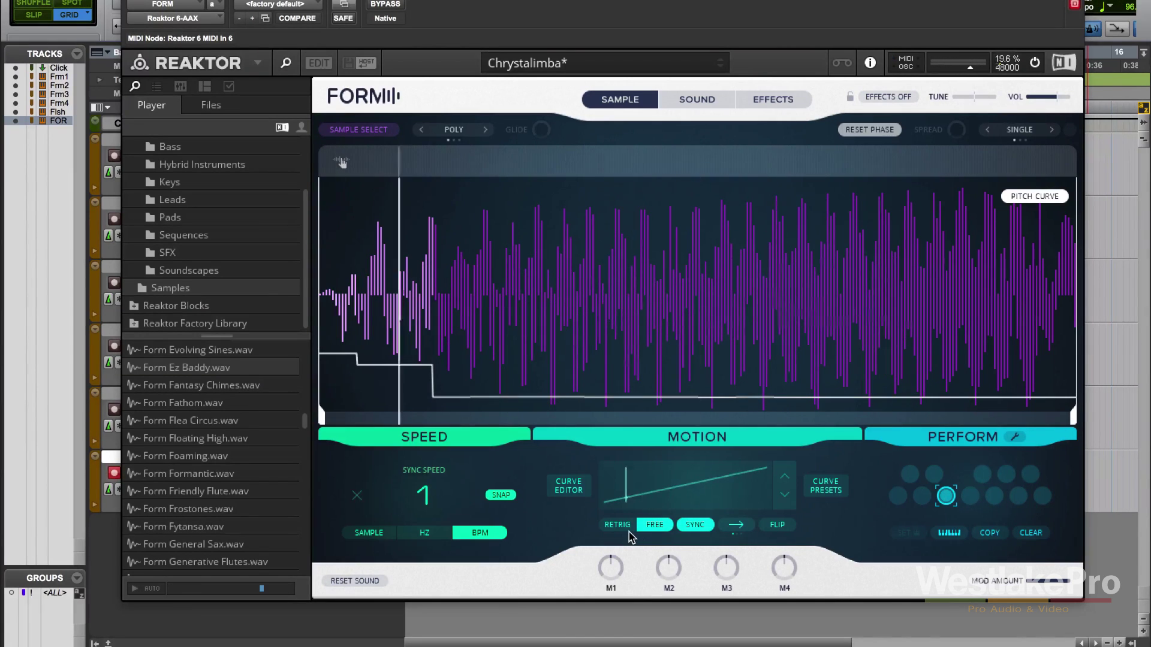
pyautogui.click(624, 531)
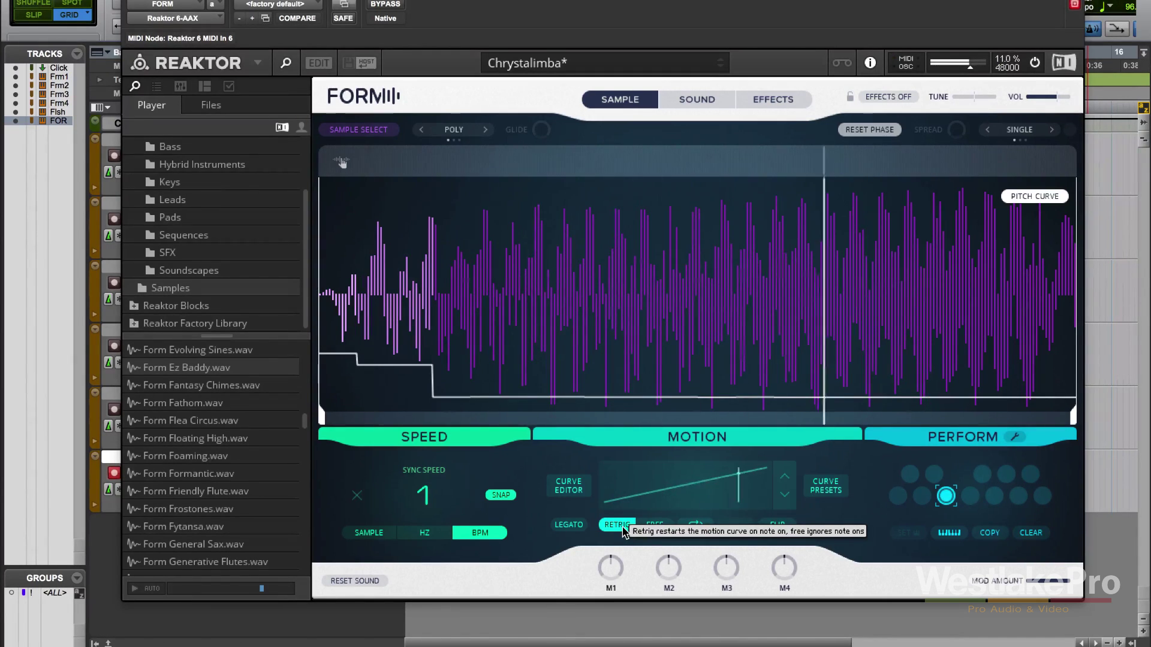
pyautogui.click(569, 531)
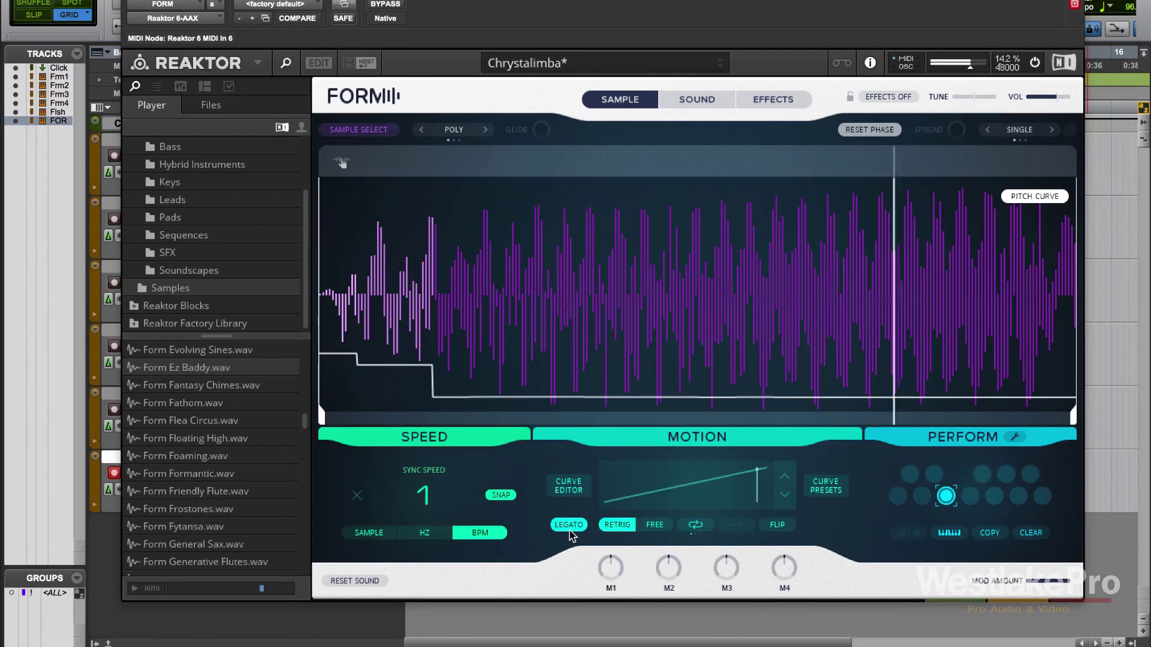
pyautogui.click(573, 530)
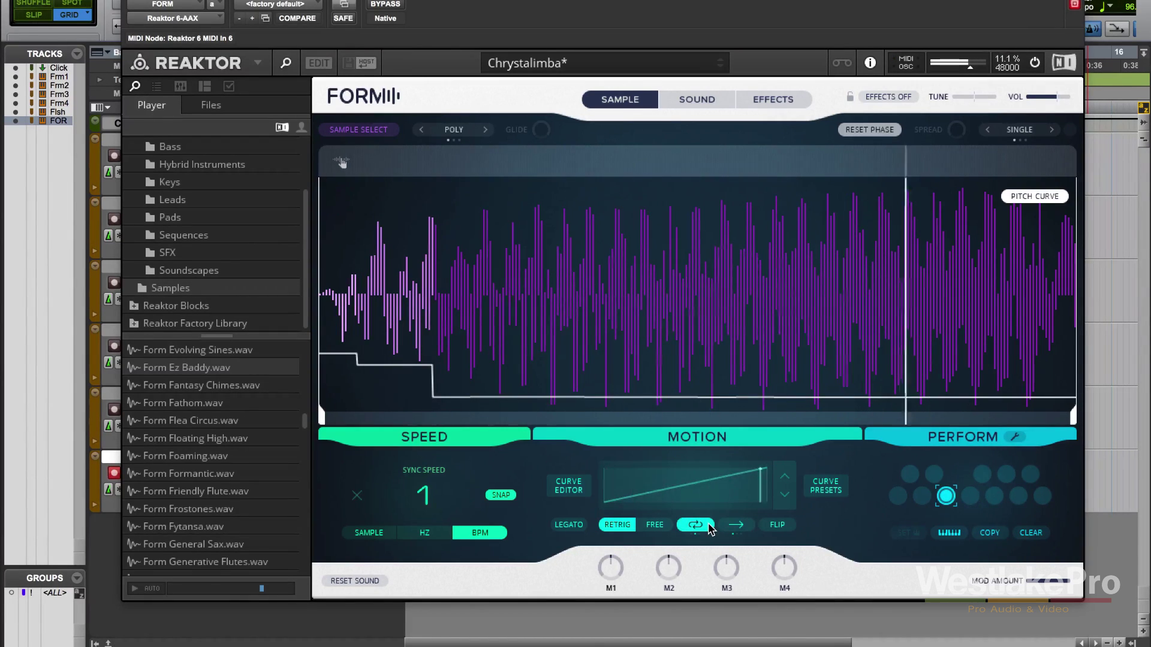
# Step: Set the loop direction to alternate back and forth, leaving the ramp unflipped and rising
pyautogui.click(739, 526)
pyautogui.click(747, 527)
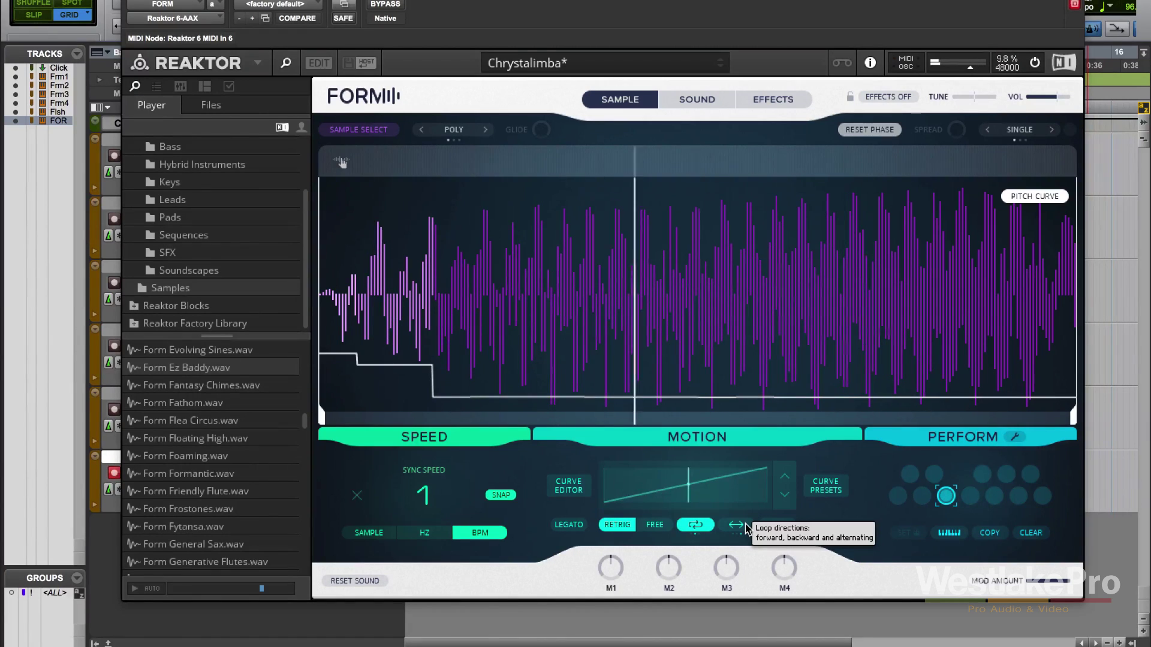
pyautogui.click(790, 527)
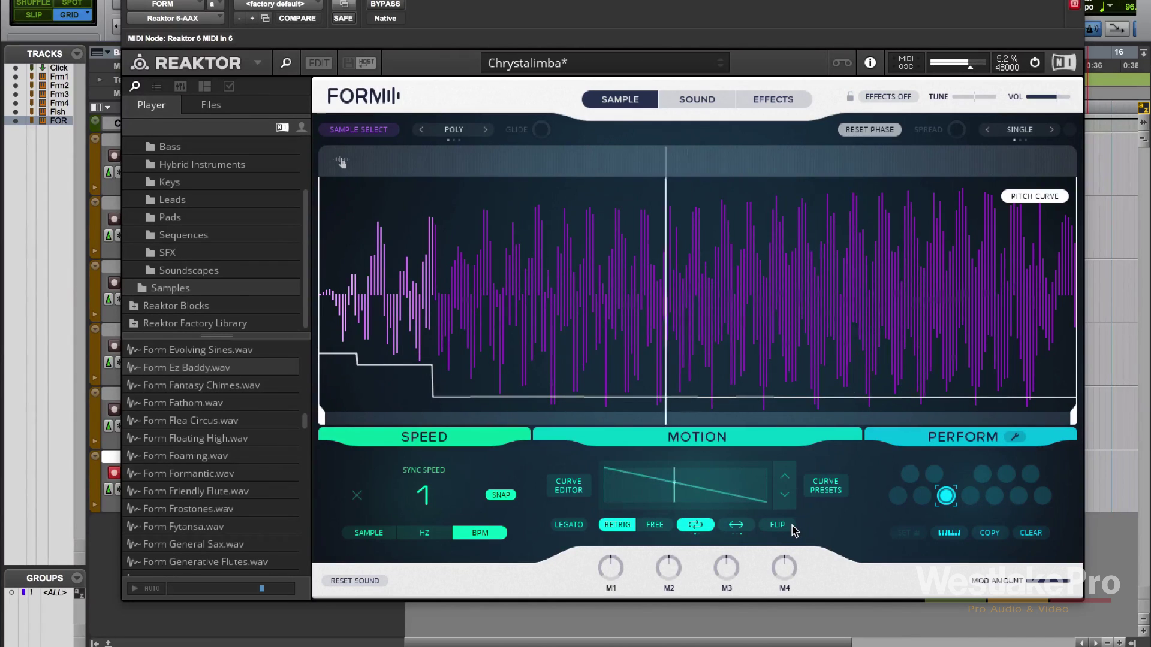
pyautogui.click(793, 528)
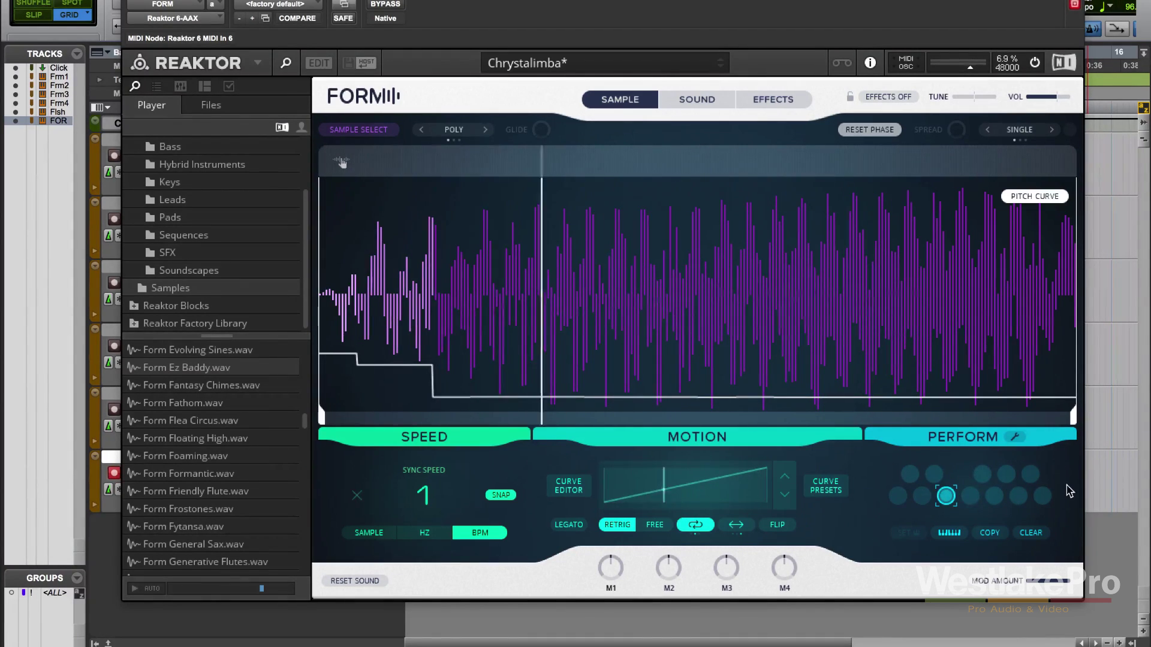
pyautogui.click(959, 533)
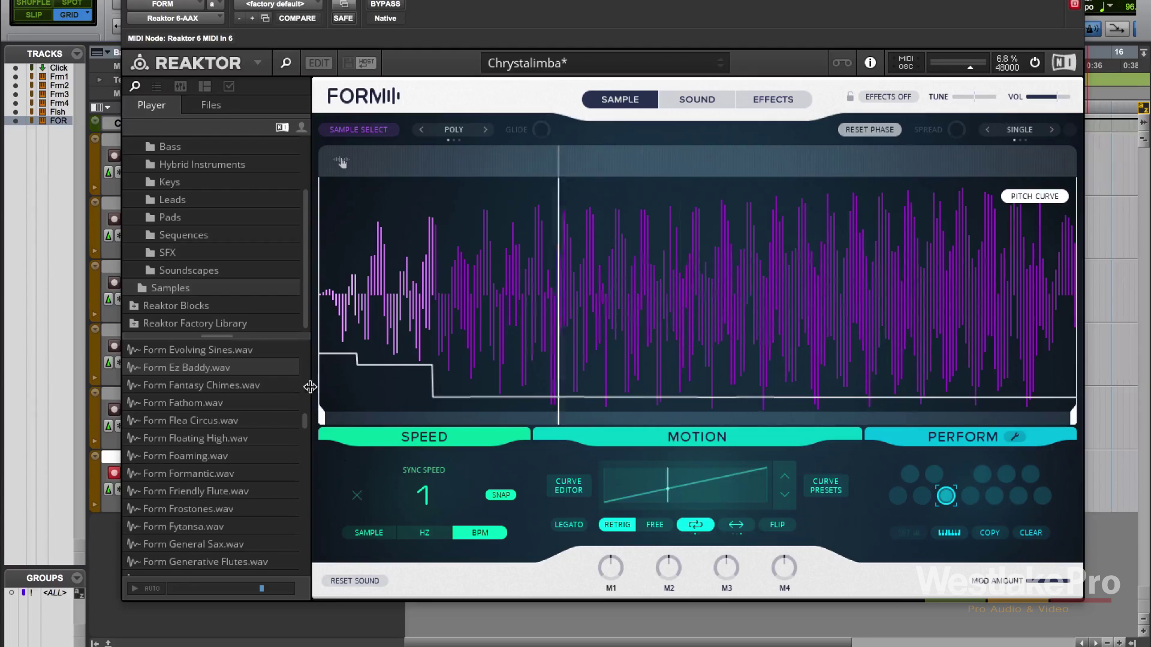
pyautogui.scroll(2, 239, 258)
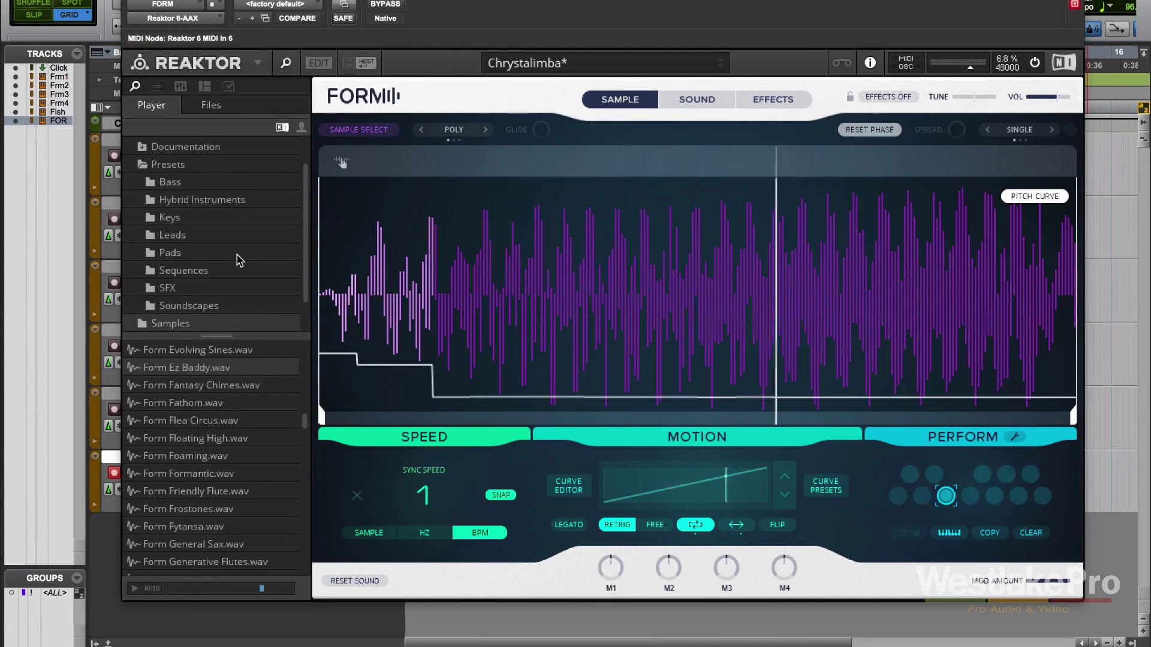
# Step: Load the Binary preset from the Leads folder and raise its Spectrum macro
pyautogui.click(202, 237)
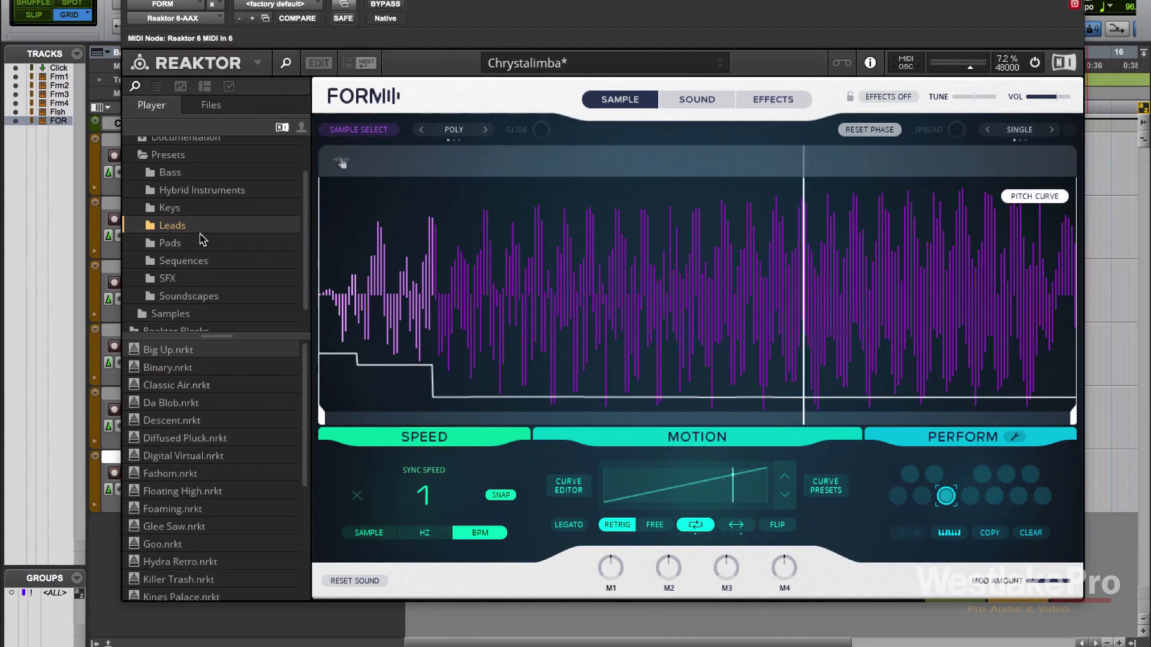
pyautogui.doubleClick(206, 368)
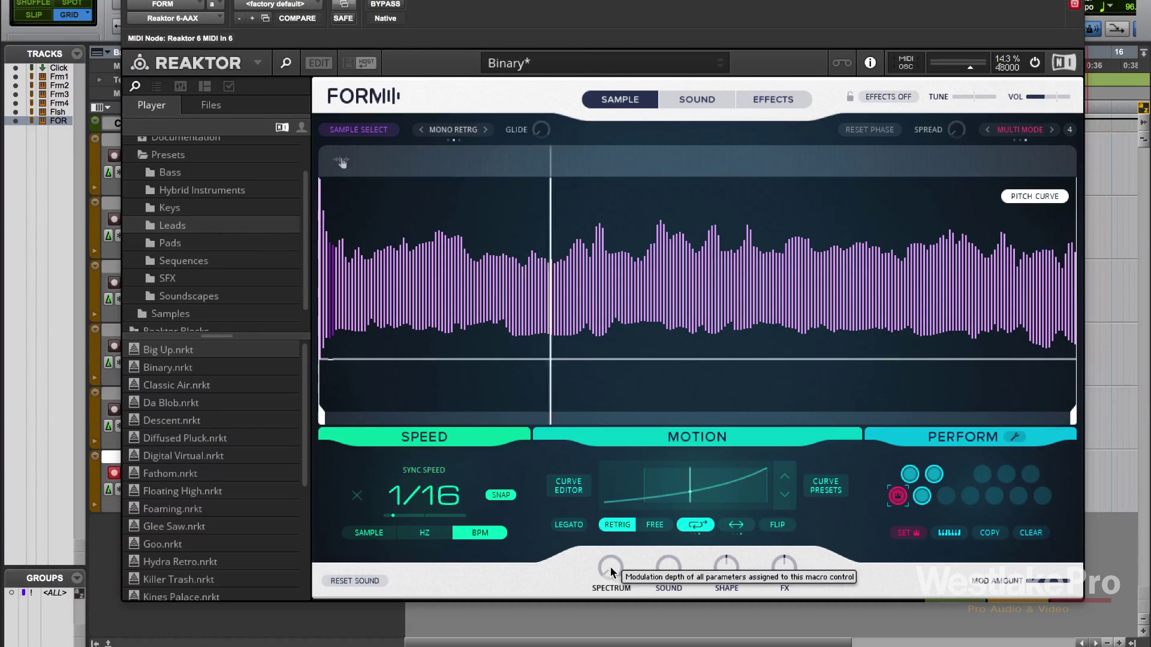
pyautogui.moveTo(613, 571); pyautogui.dragTo(638, 479)
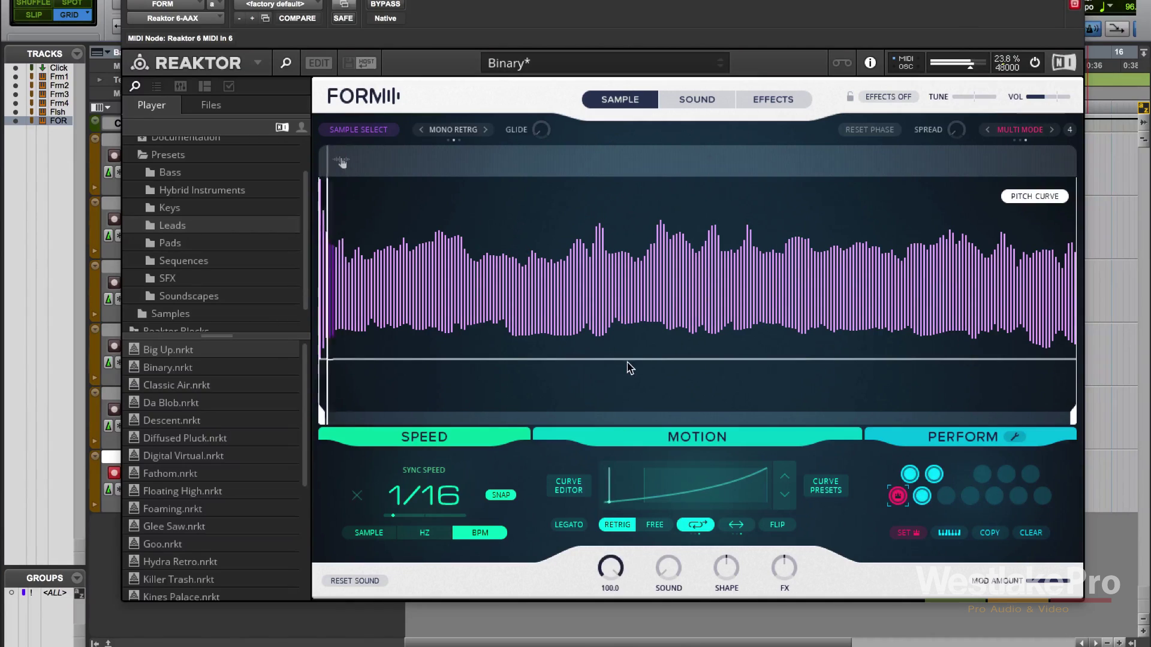
# Step: Sweep the macro to zero and back up to about 91, then turn Sound to zero
pyautogui.moveTo(631, 368); pyautogui.dragTo(645, 479)
pyautogui.moveTo(667, 571); pyautogui.dragTo(714, 387)
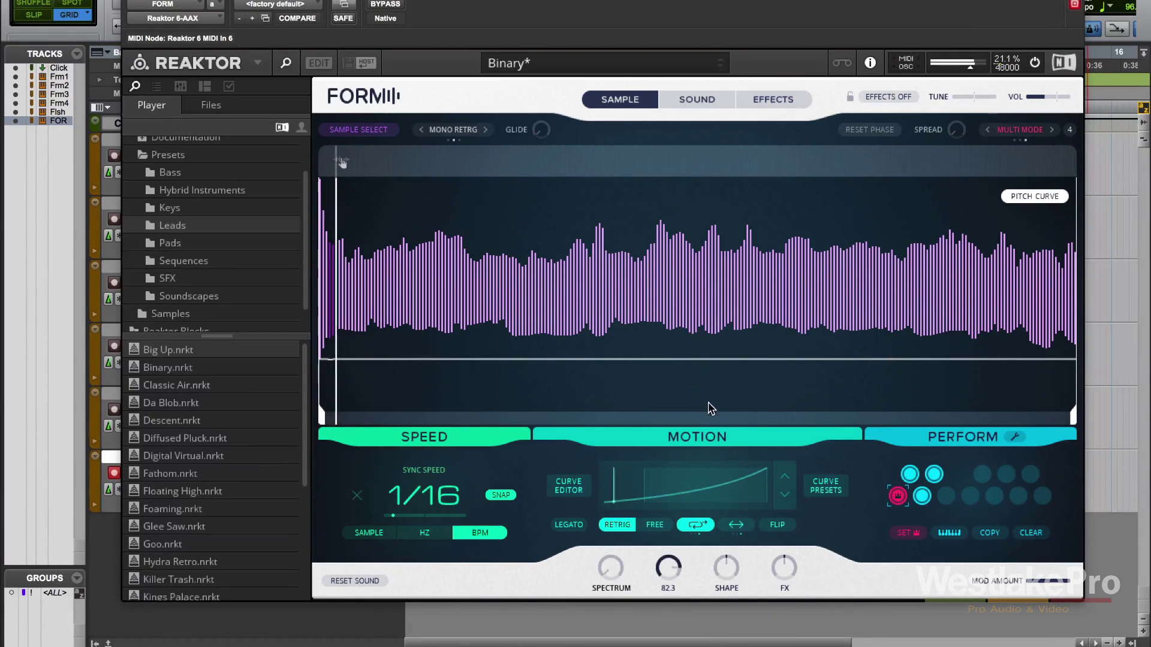
pyautogui.moveTo(704, 473)
pyautogui.mouseDown()
pyautogui.moveTo(732, 568)
pyautogui.moveTo(724, 496)
pyautogui.moveTo(750, 414)
pyautogui.moveTo(730, 504)
pyautogui.moveTo(742, 530)
pyautogui.moveTo(765, 535)
pyautogui.mouseUp()
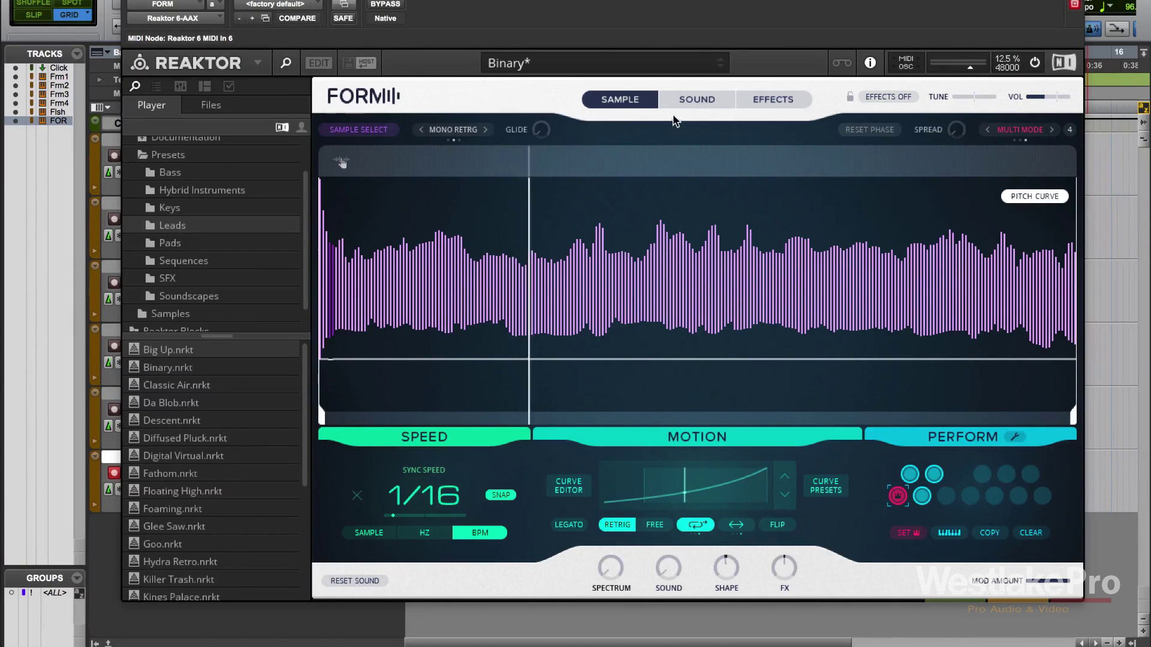
pyautogui.click(686, 98)
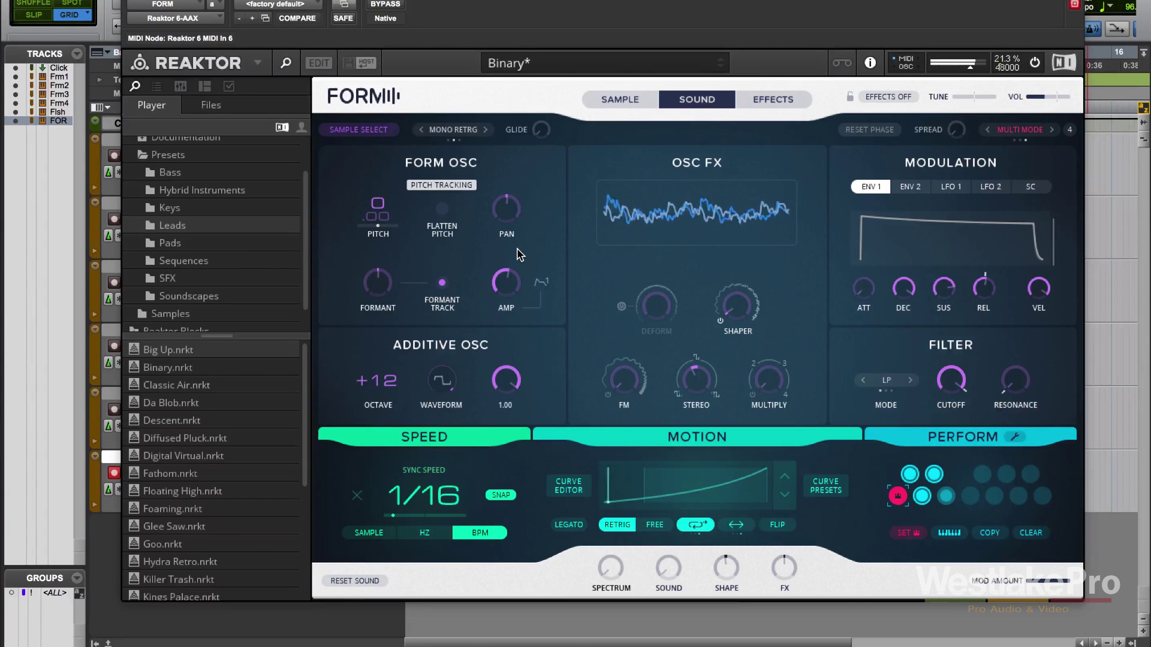
# Step: Turn the additive oscillator's volume down, move its waveform toward sine, and switch Deform on
pyautogui.moveTo(503, 379); pyautogui.dragTo(455, 280)
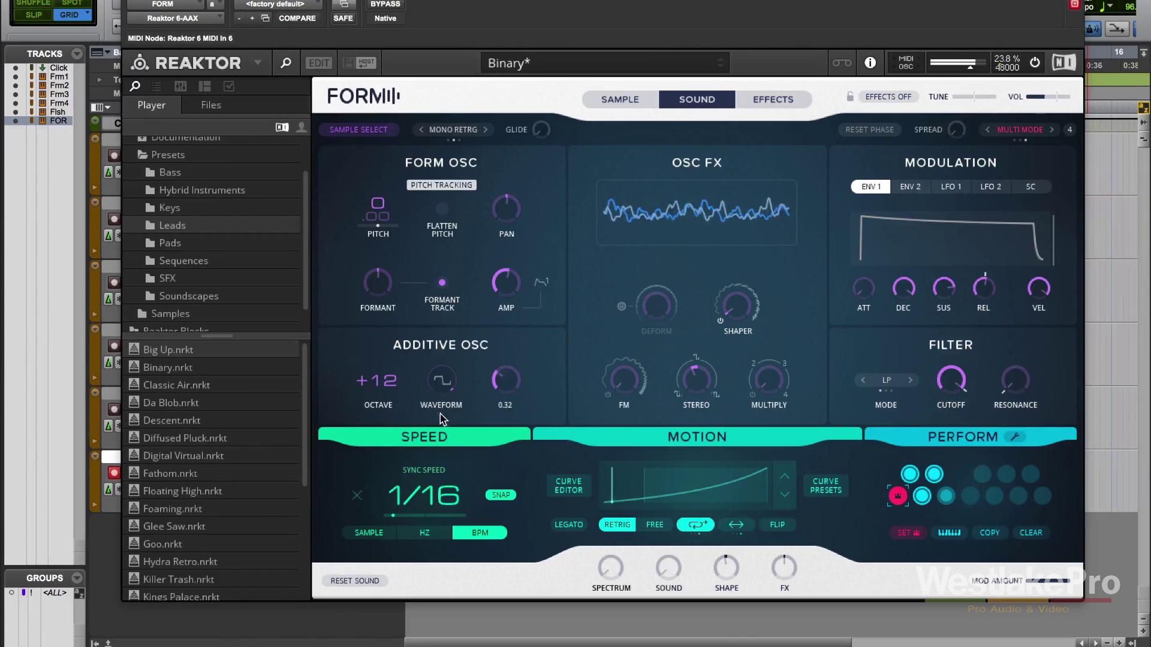
pyautogui.moveTo(441, 384); pyautogui.dragTo(442, 378)
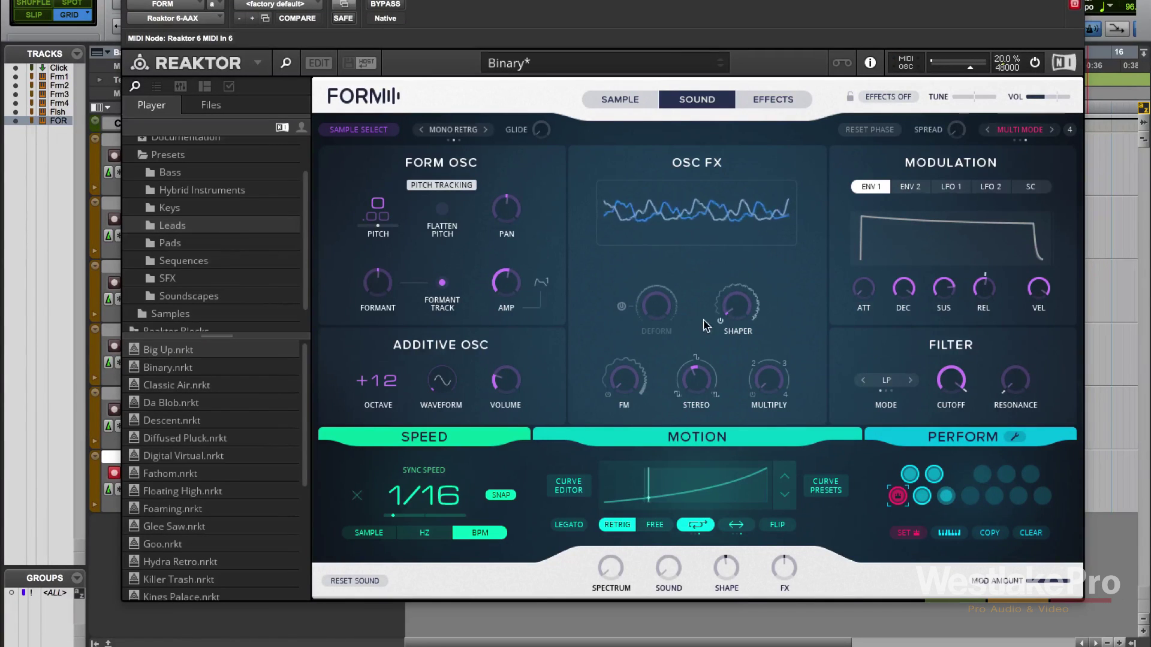
pyautogui.click(621, 307)
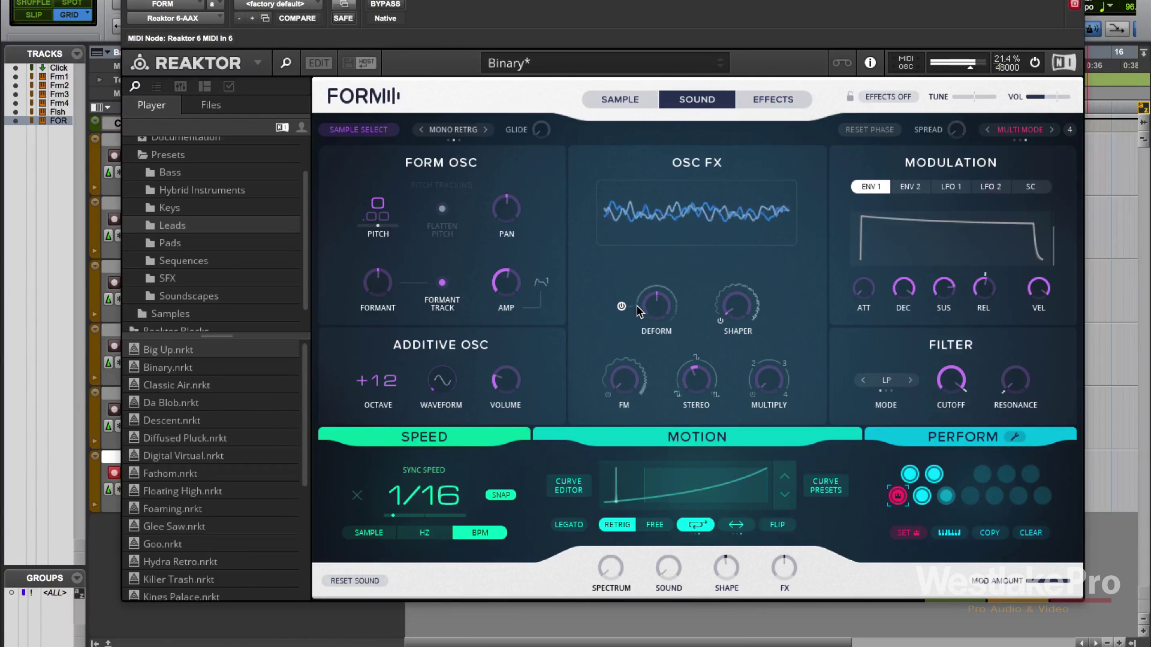
# Step: Try Deform at full then switch it off; raise Shaper to 0.65, FM to 11.1 Hz, Multiply to 1.59
pyautogui.moveTo(637, 315)
pyautogui.mouseDown()
pyautogui.moveTo(666, 201)
pyautogui.moveTo(647, 402)
pyautogui.moveTo(649, 250)
pyautogui.moveTo(645, 325)
pyautogui.mouseUp()
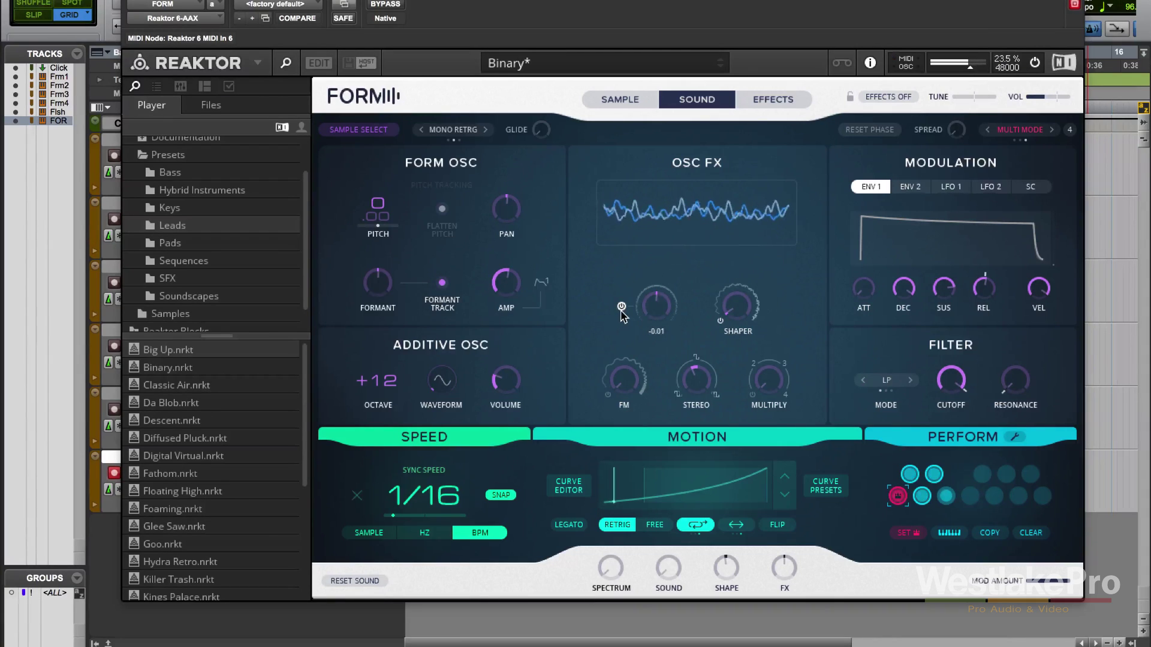
pyautogui.click(621, 306)
pyautogui.moveTo(717, 322); pyautogui.dragTo(734, 132)
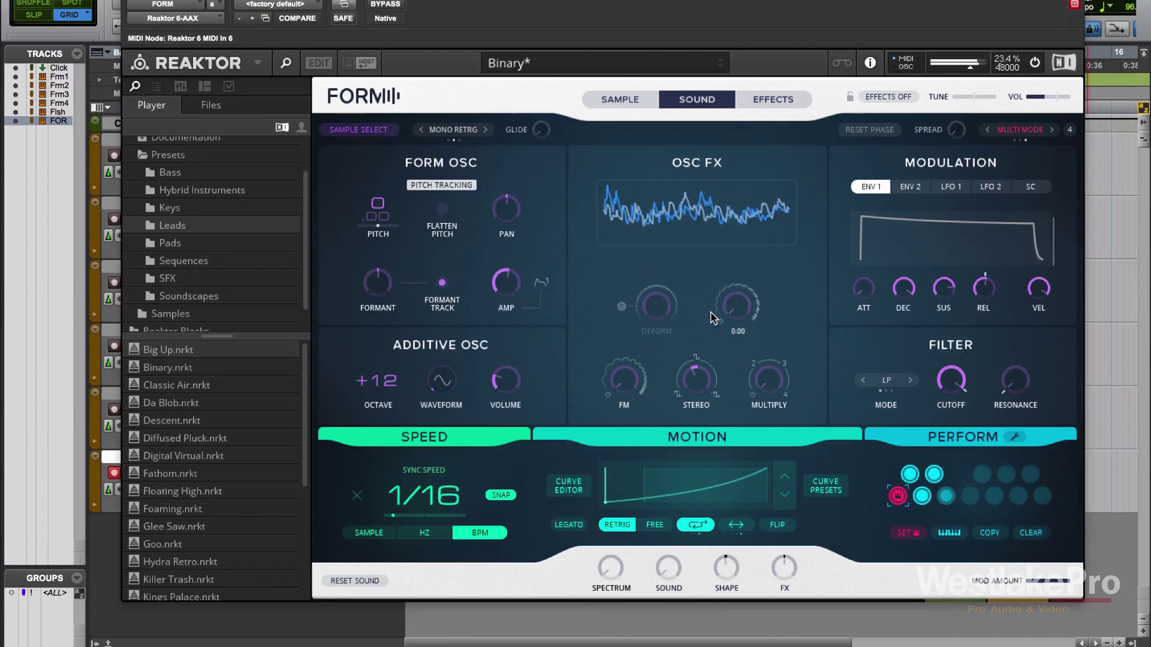
pyautogui.moveTo(607, 396)
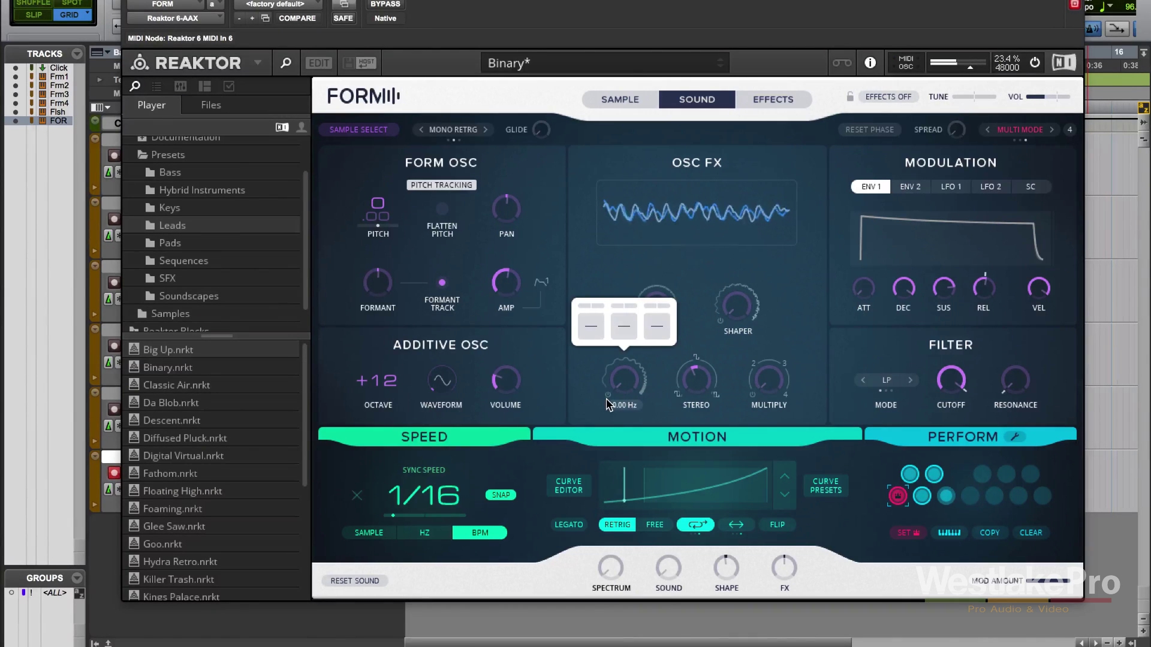
pyautogui.moveTo(607, 395); pyautogui.dragTo(710, 346)
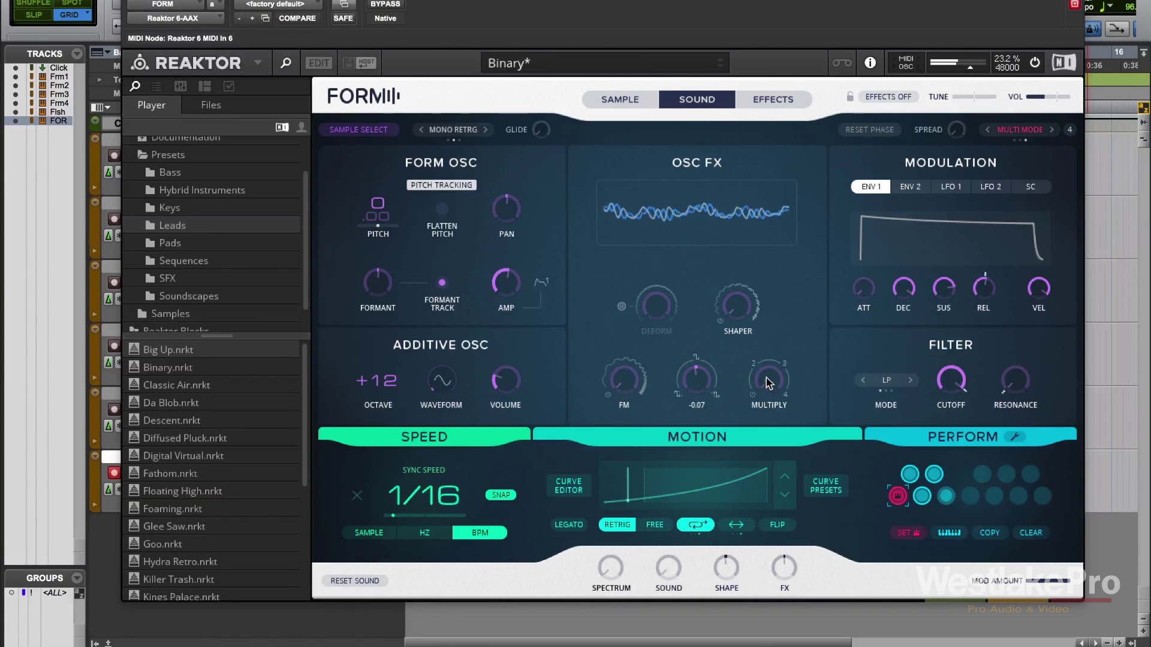
pyautogui.moveTo(766, 377); pyautogui.dragTo(719, 425)
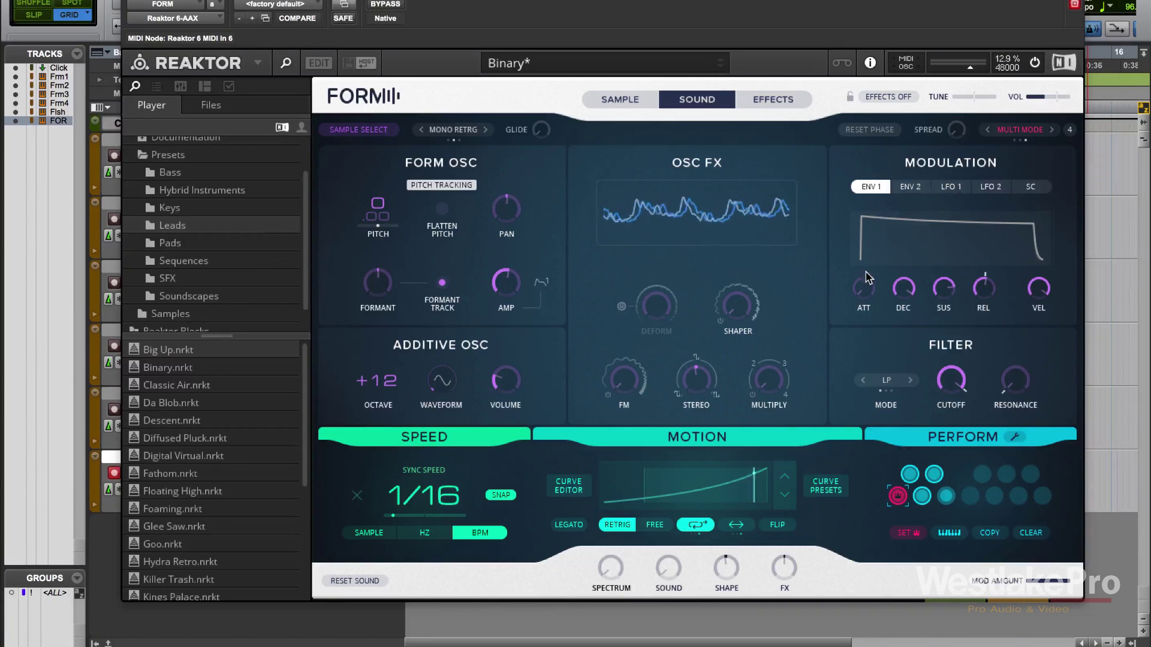
# Step: Lengthen ENV 1's attack to 5.03 s and ENV 2's attack to 2.07 s, then browse both LFOs
pyautogui.moveTo(865, 276)
pyautogui.moveTo(865, 276); pyautogui.dragTo(913, 120)
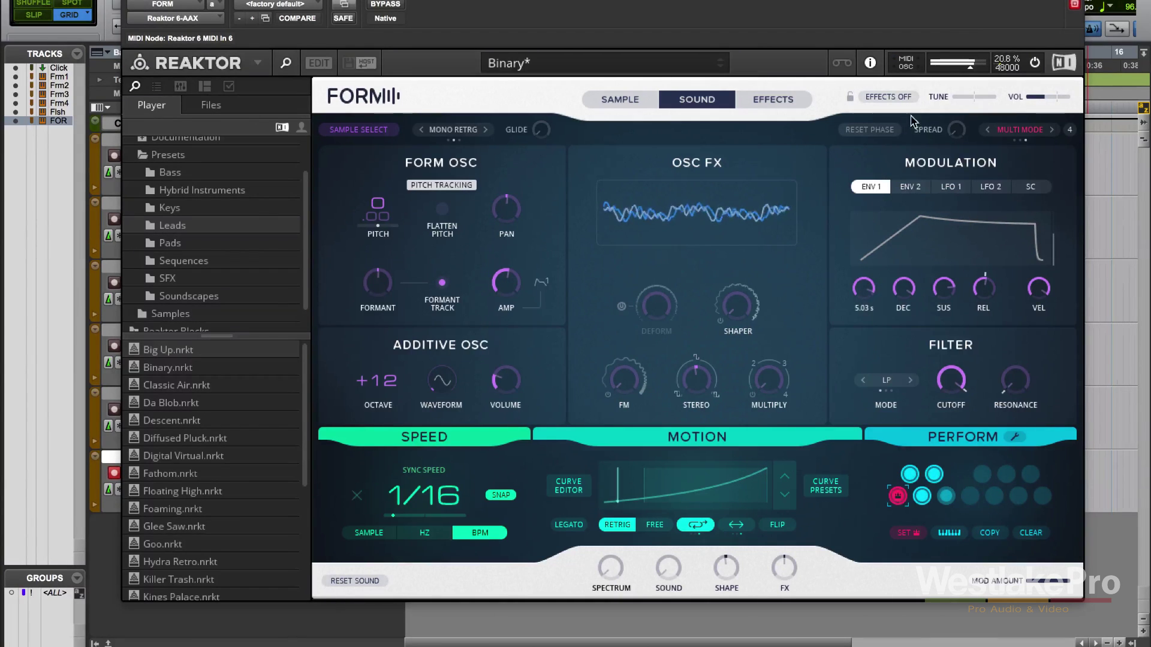
pyautogui.click(921, 190)
pyautogui.moveTo(864, 287); pyautogui.dragTo(892, 246)
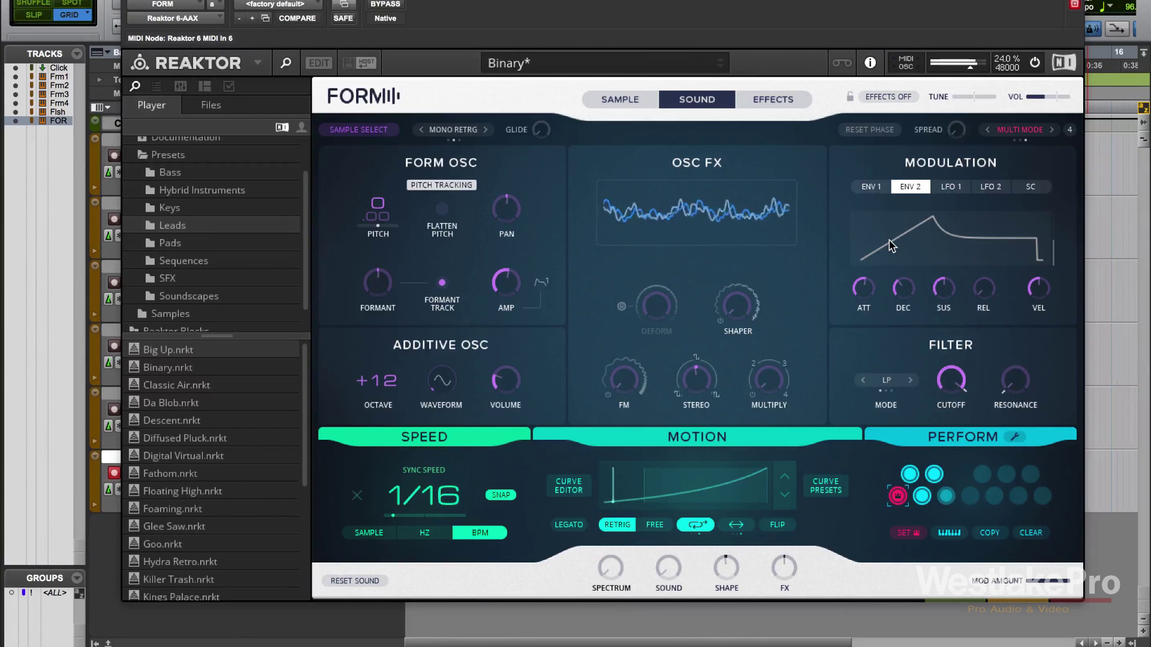
pyautogui.click(947, 187)
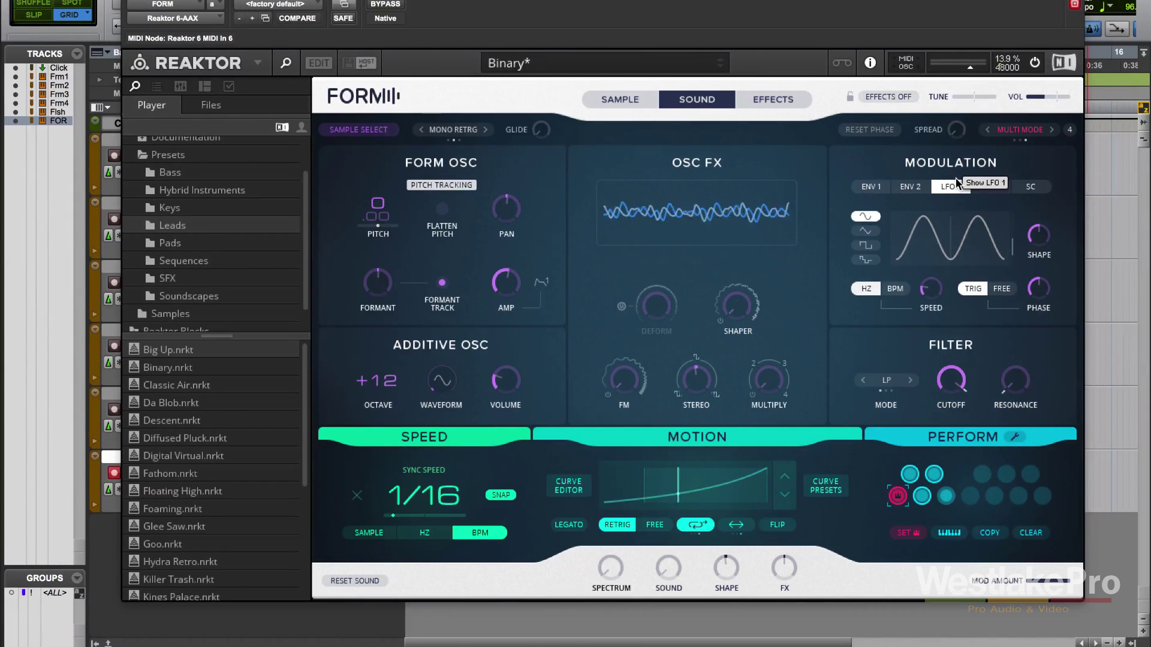
pyautogui.click(998, 187)
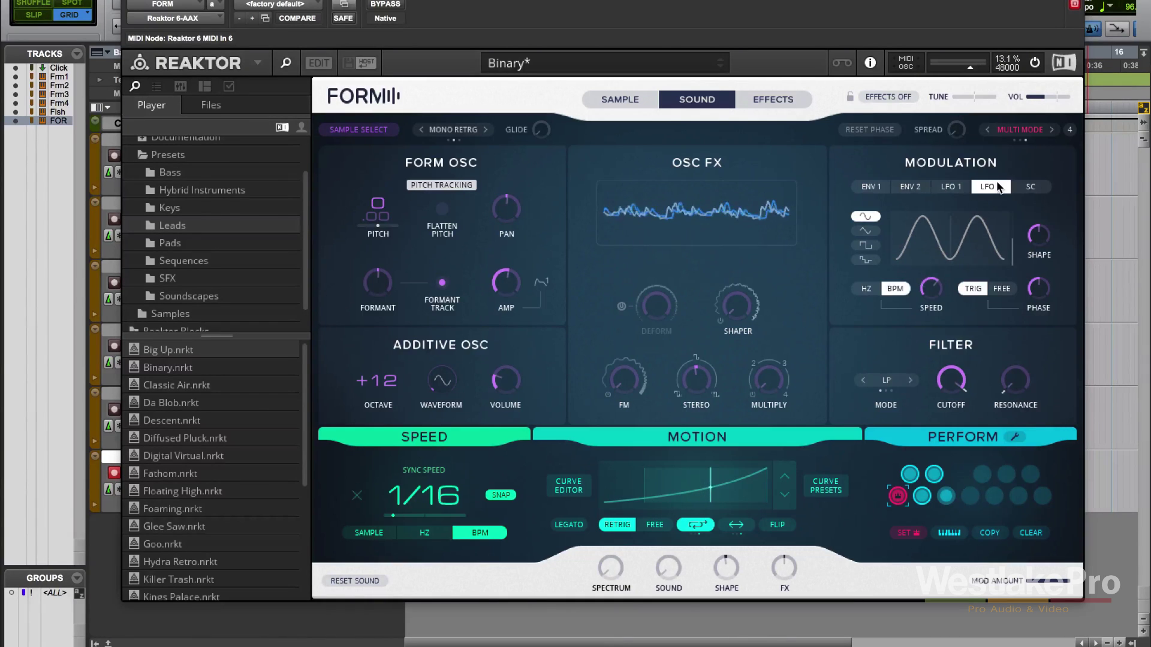
# Step: Make the source chain multiply ENV 1 by ENV 2 and lengthen ENV 2's decay to 1.39 s
pyautogui.click(1030, 187)
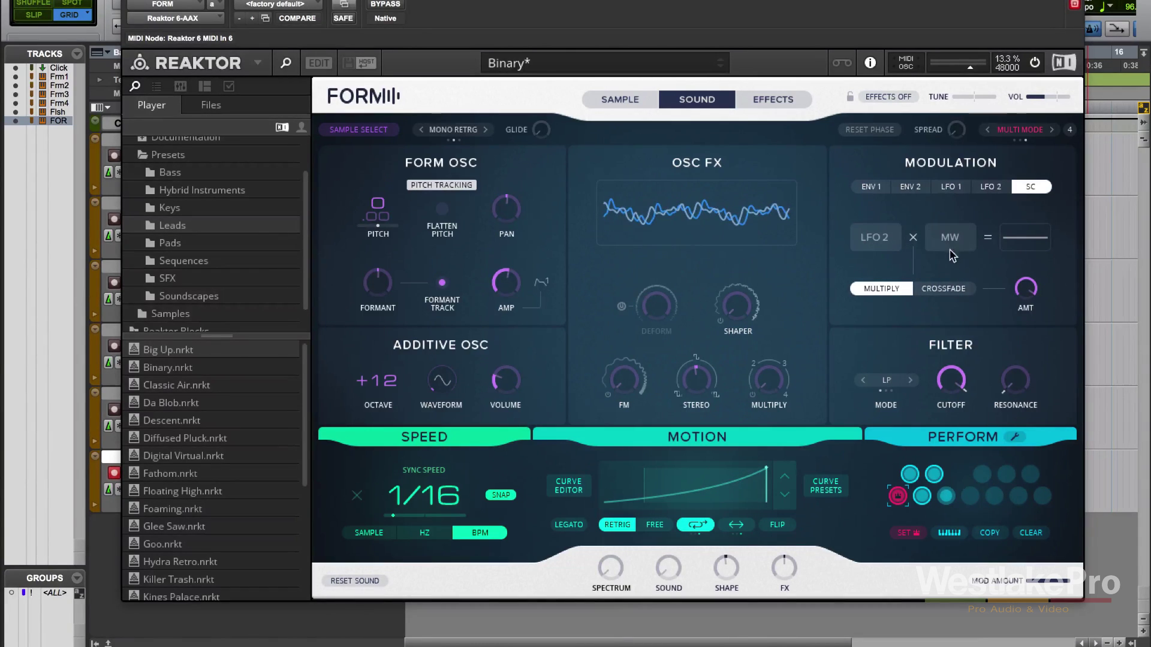
pyautogui.click(897, 241)
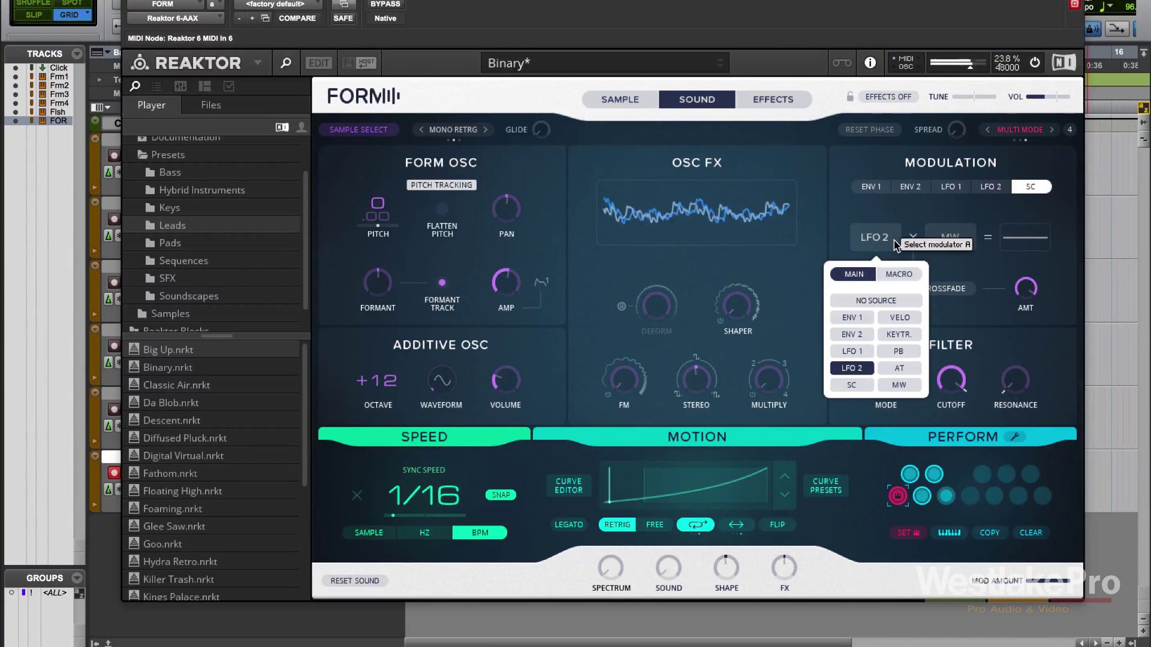
pyautogui.click(854, 317)
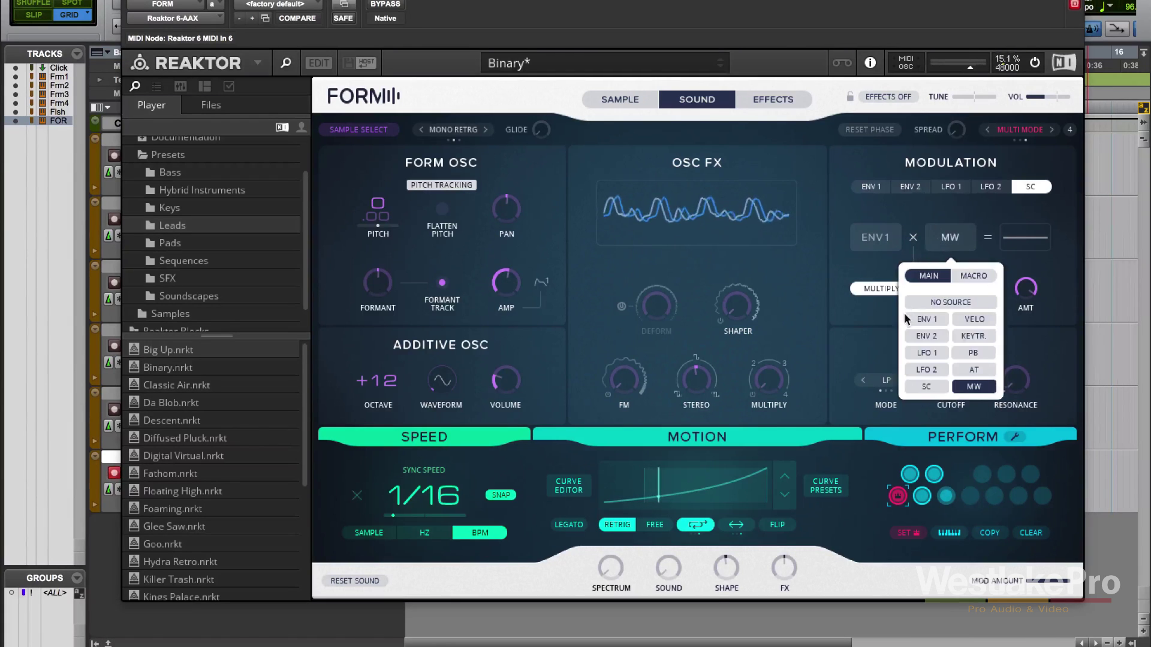
pyautogui.click(927, 336)
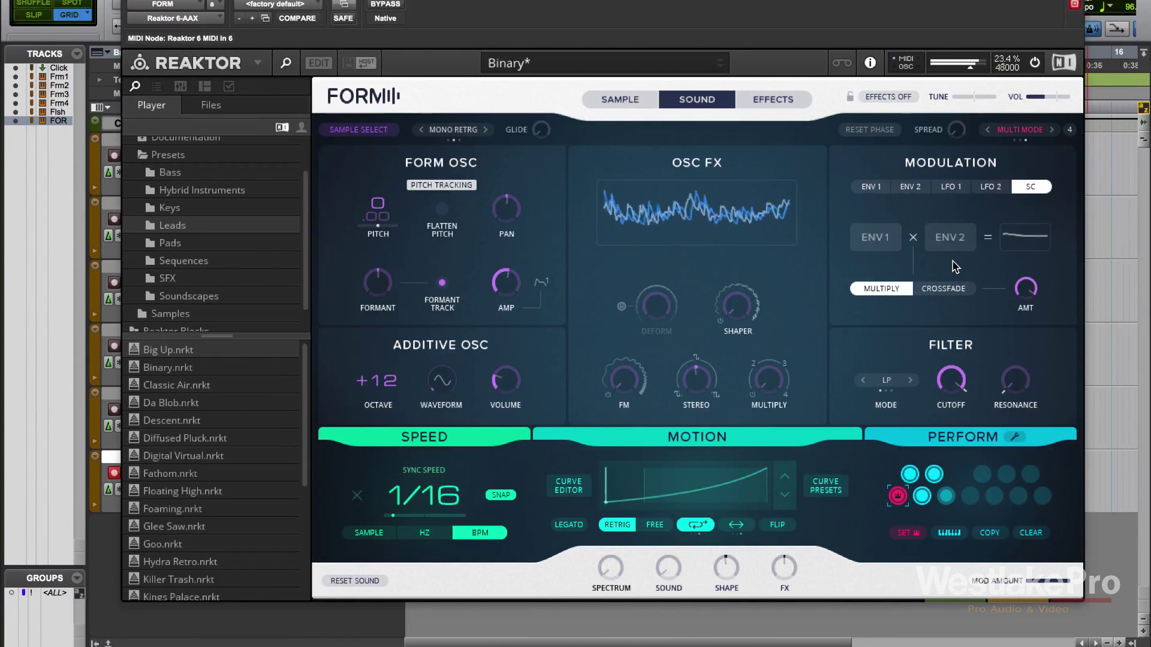
pyautogui.click(947, 290)
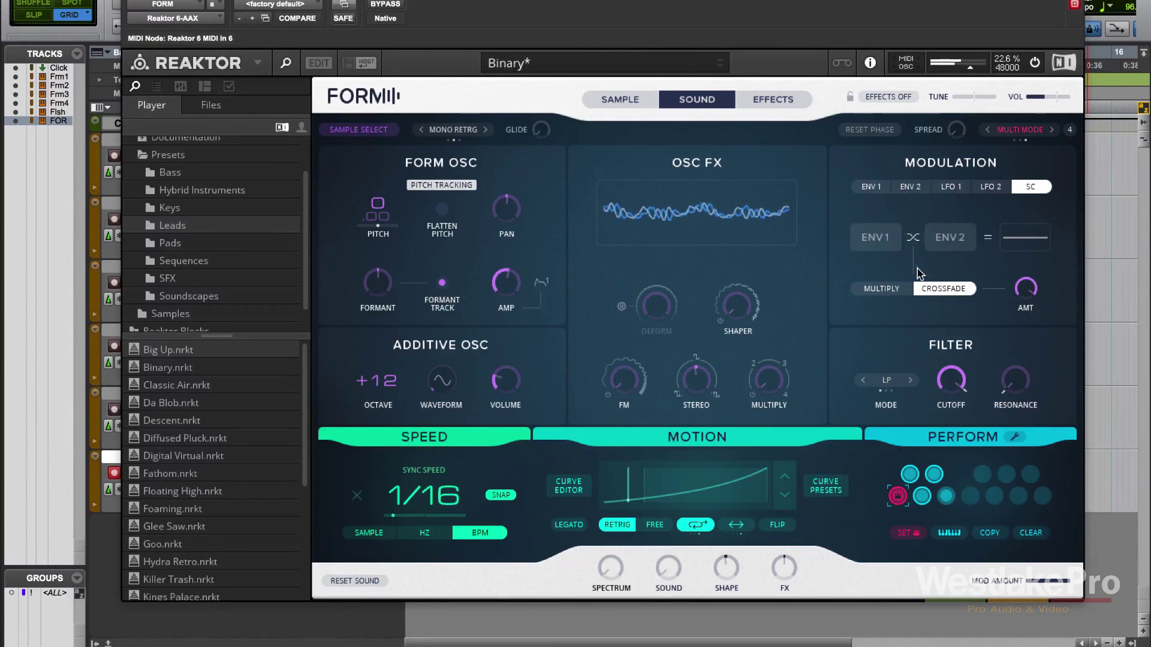
pyautogui.click(914, 238)
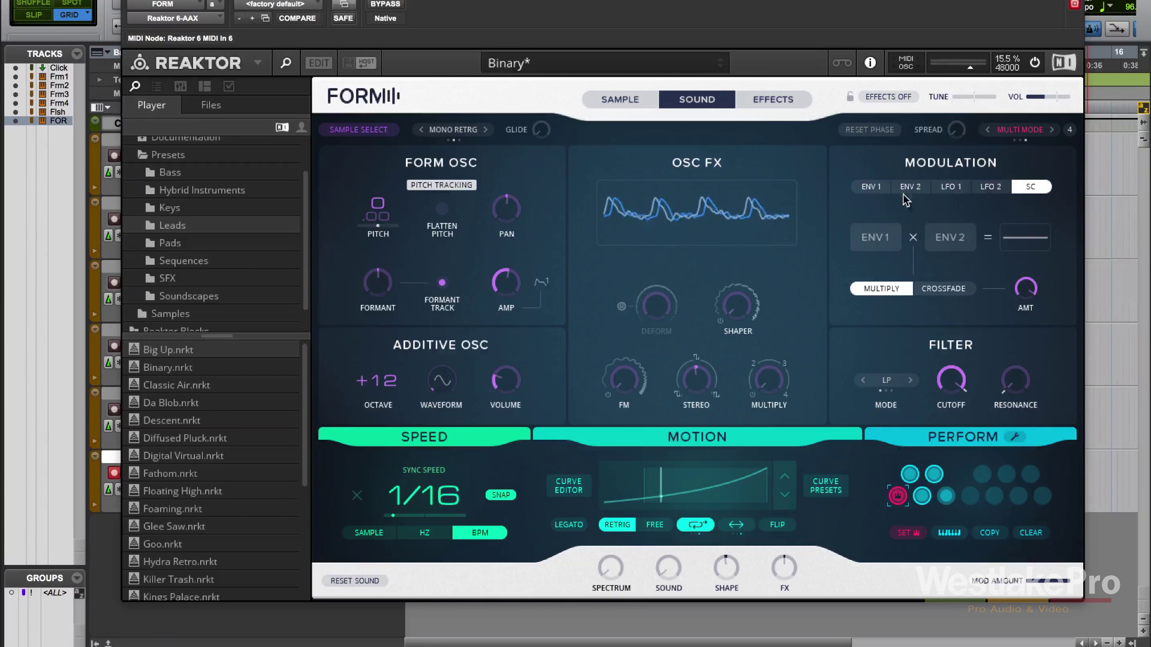
pyautogui.click(909, 187)
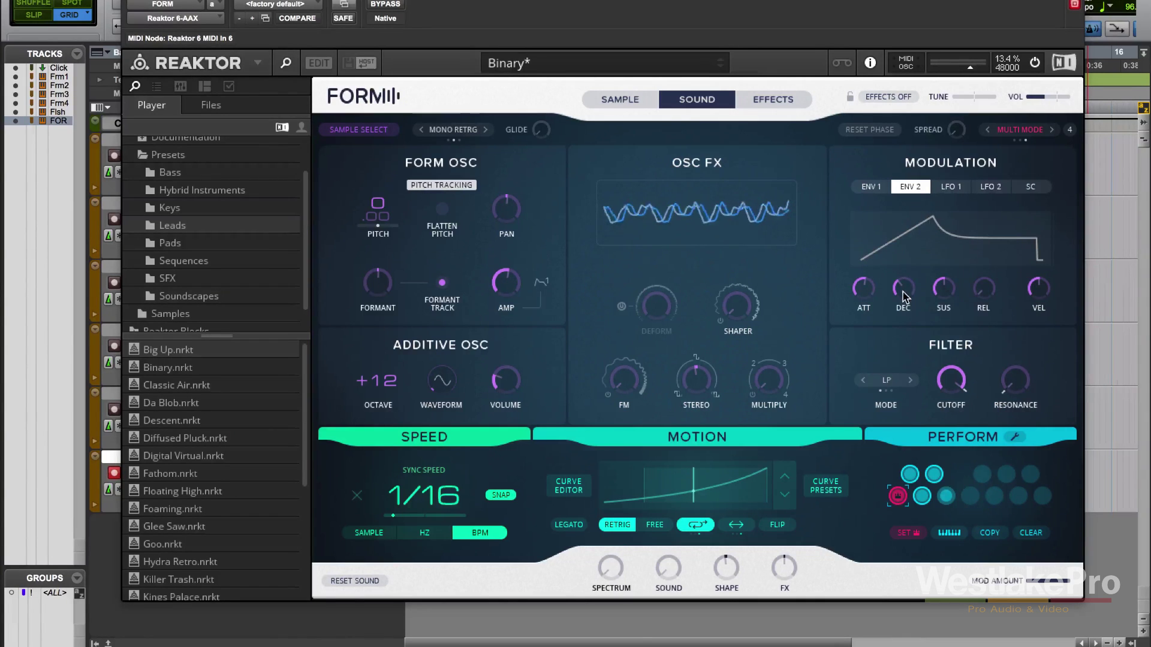
pyautogui.moveTo(904, 293); pyautogui.dragTo(905, 210)
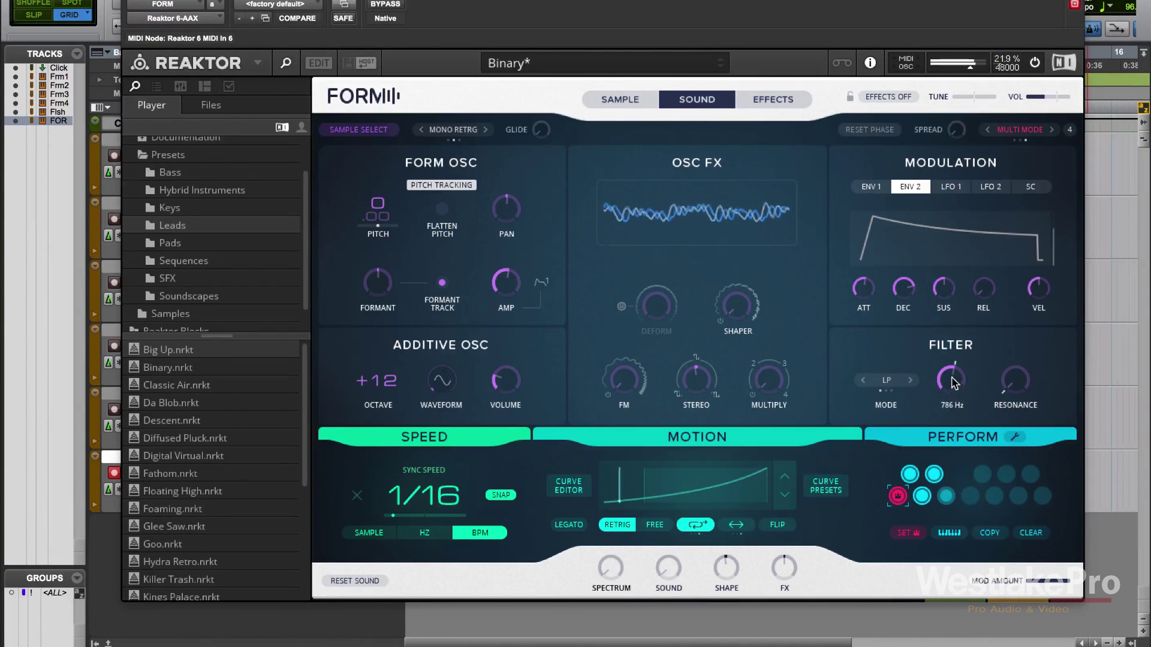
# Step: Raise the filter cutoff to 5.11 kHz in high-pass mode and morph through the perform snapshots
pyautogui.moveTo(955, 383); pyautogui.dragTo(953, 343)
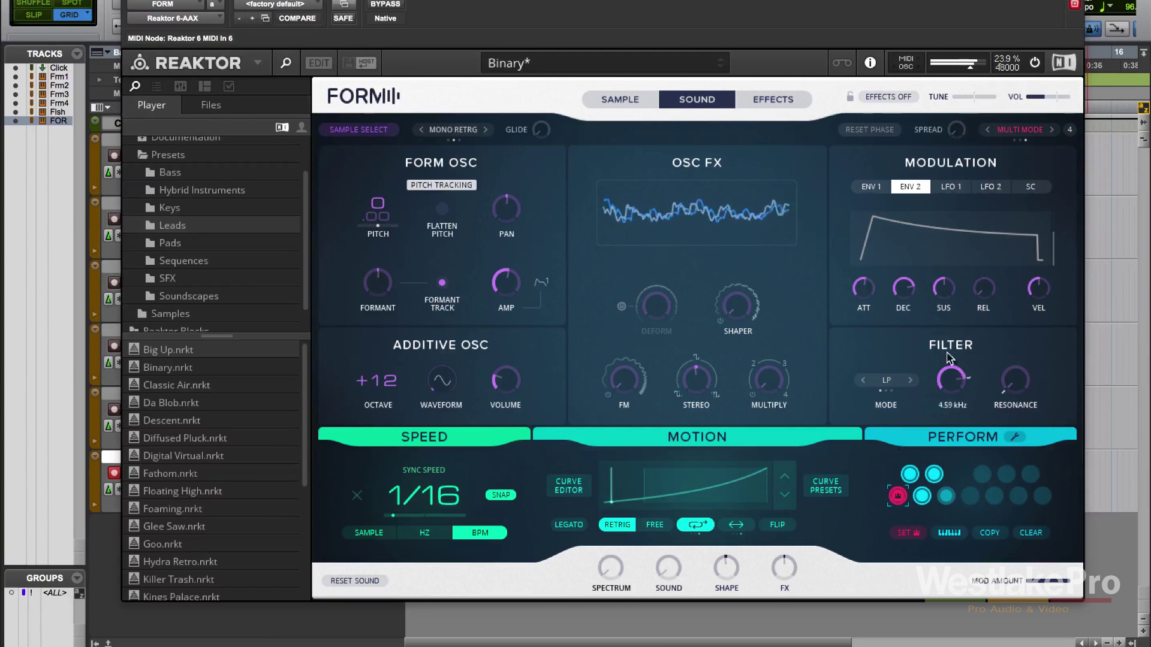
pyautogui.click(910, 381)
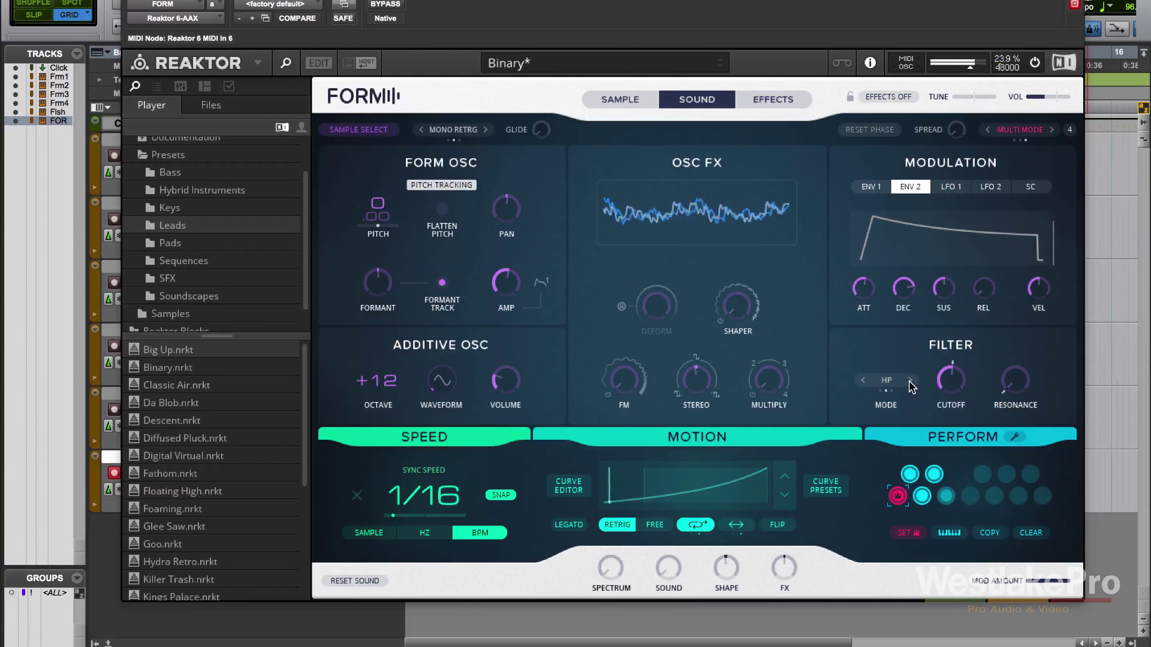
pyautogui.click(922, 497)
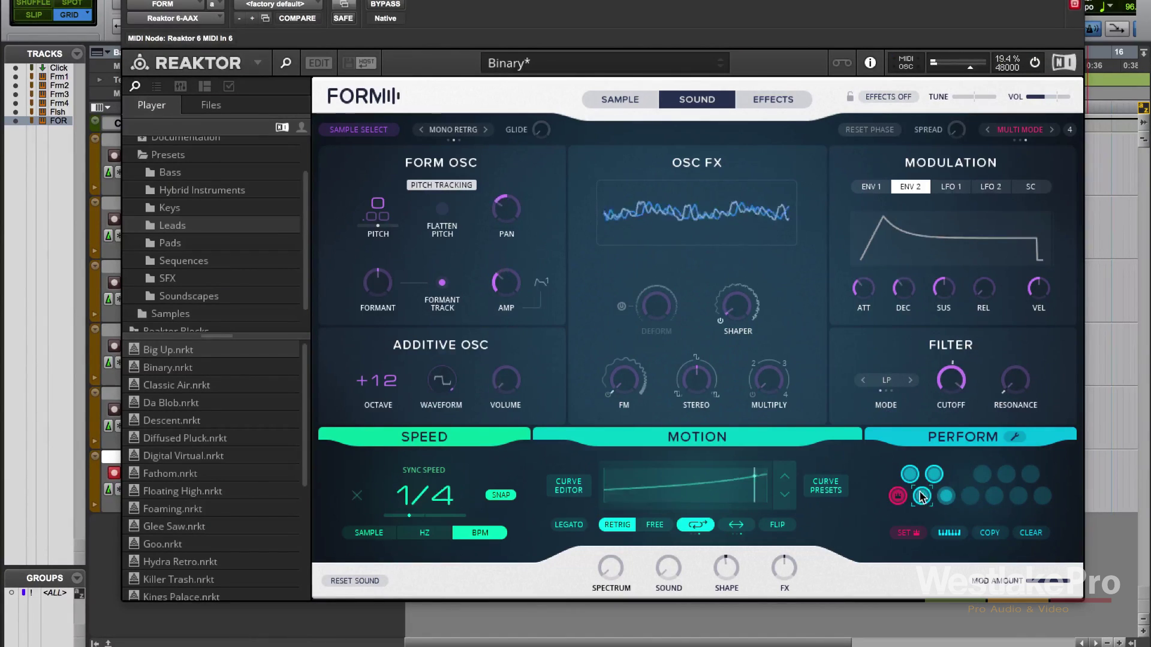
pyautogui.click(910, 474)
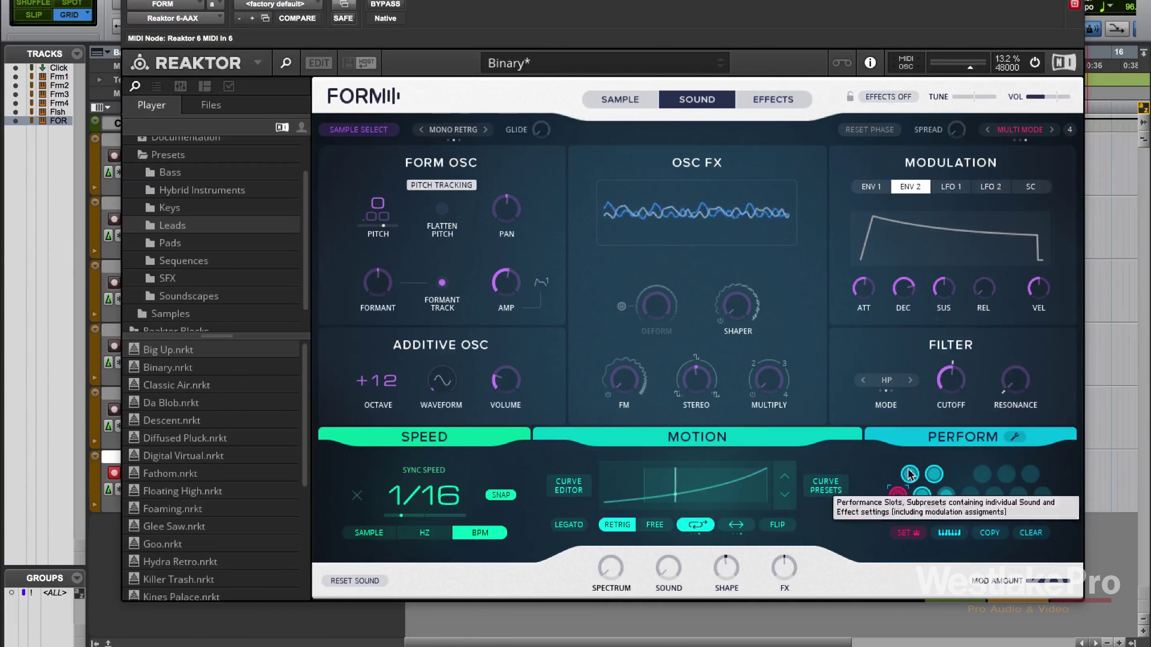
pyautogui.moveTo(948, 407)
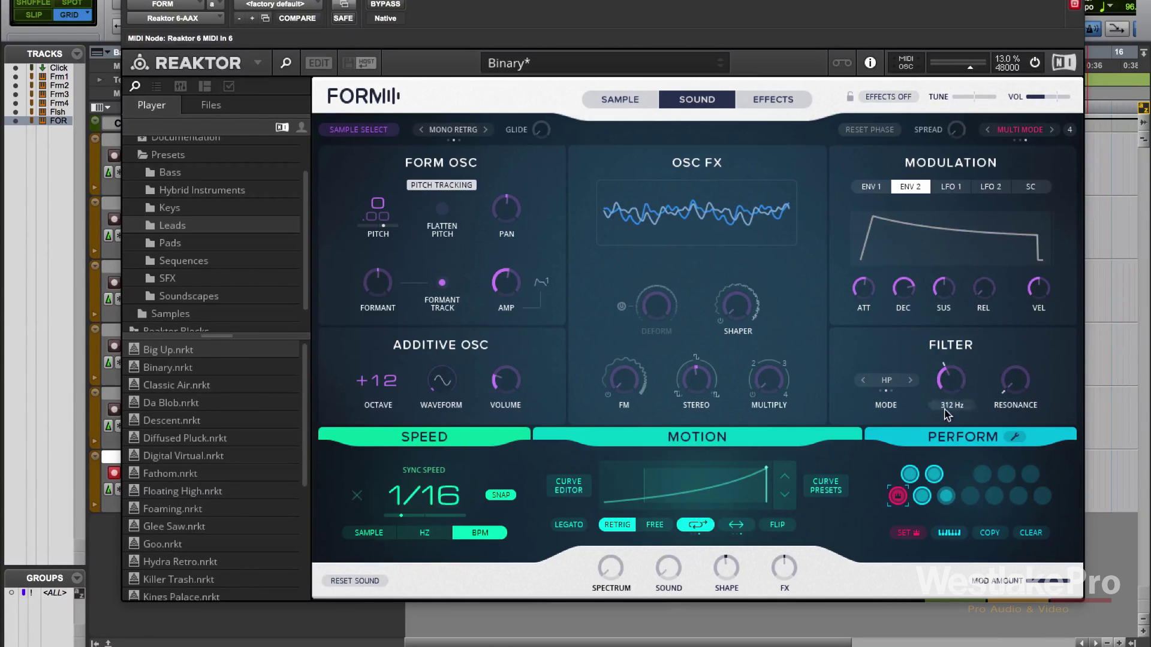
pyautogui.click(902, 489)
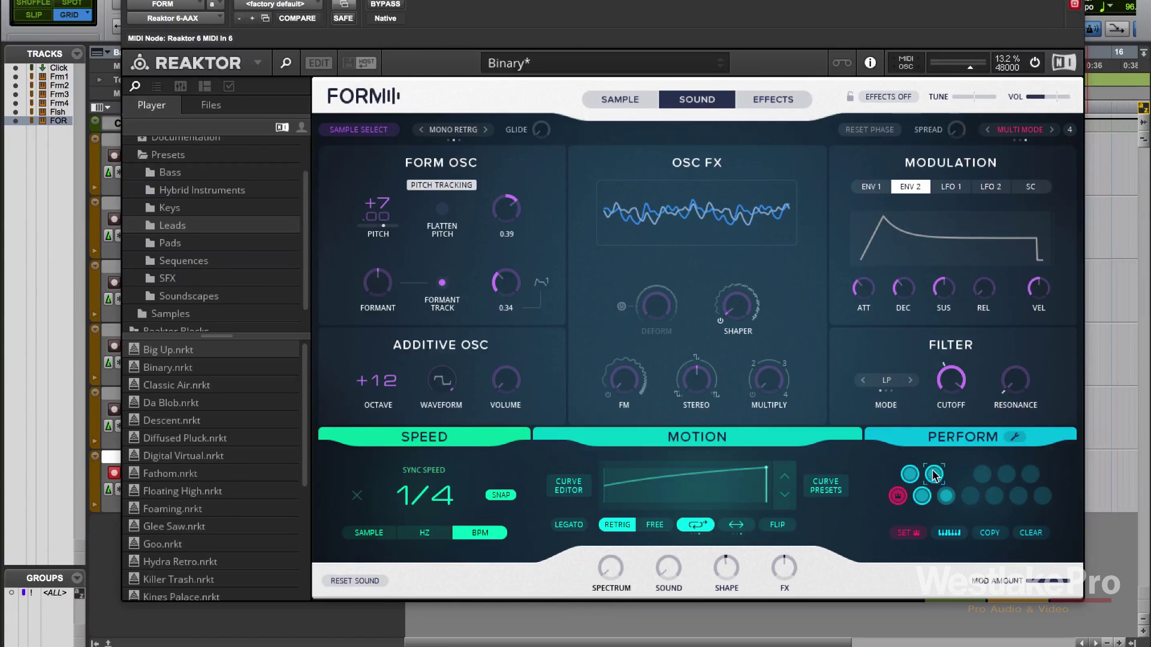
pyautogui.click(924, 496)
# Step: Load the Big Up preset, lower the filter cutoff to 57.7 Hz, and view the sidechain settings
pyautogui.doubleClick(251, 351)
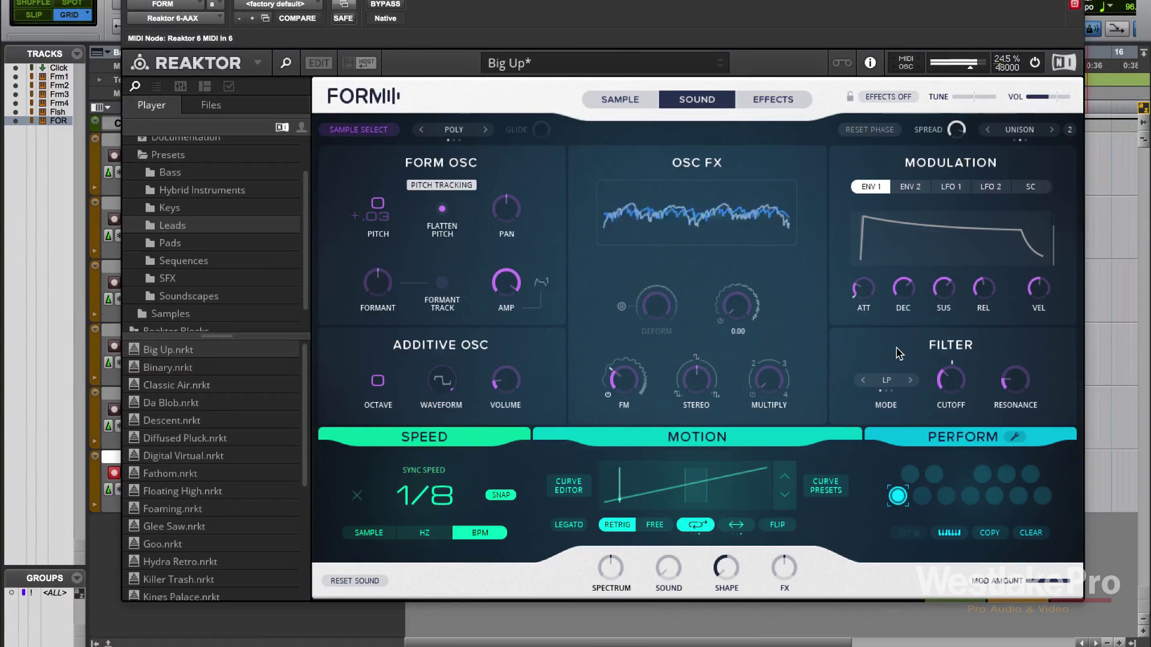
pyautogui.moveTo(956, 386); pyautogui.dragTo(957, 424)
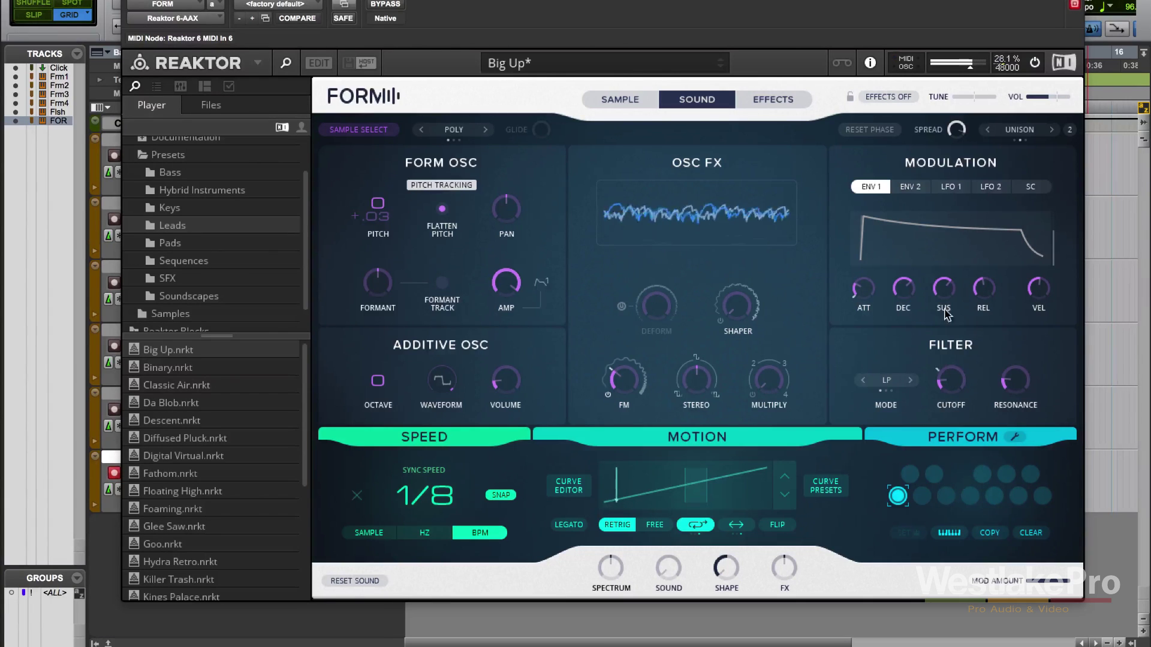
pyautogui.click(1022, 188)
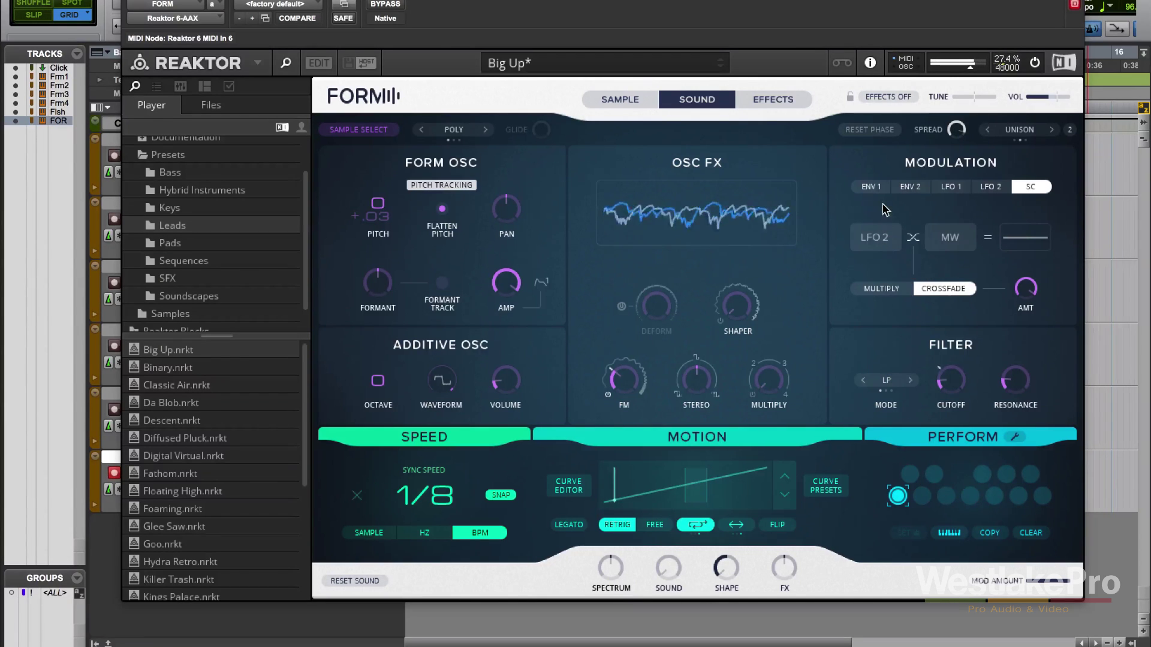
# Step: Set ENV 1's attack to 1.66 s and ENV 2's attack to 47.5 ms
pyautogui.click(871, 186)
pyautogui.moveTo(867, 299); pyautogui.dragTo(881, 190)
pyautogui.click(910, 186)
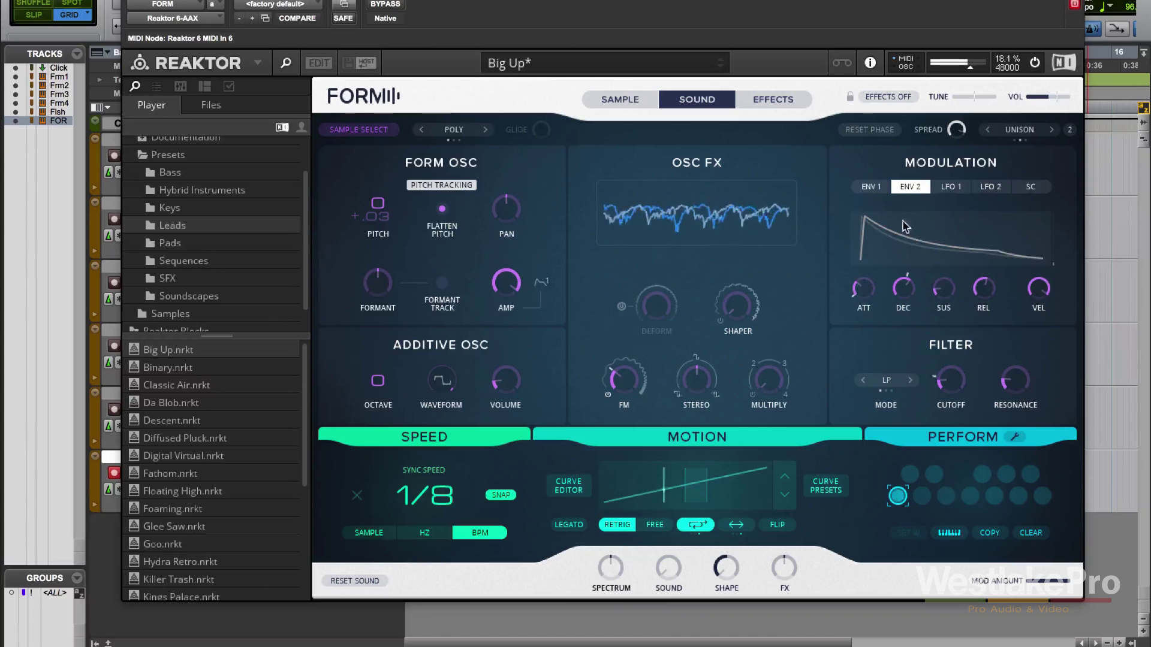
pyautogui.moveTo(863, 291); pyautogui.dragTo(883, 207)
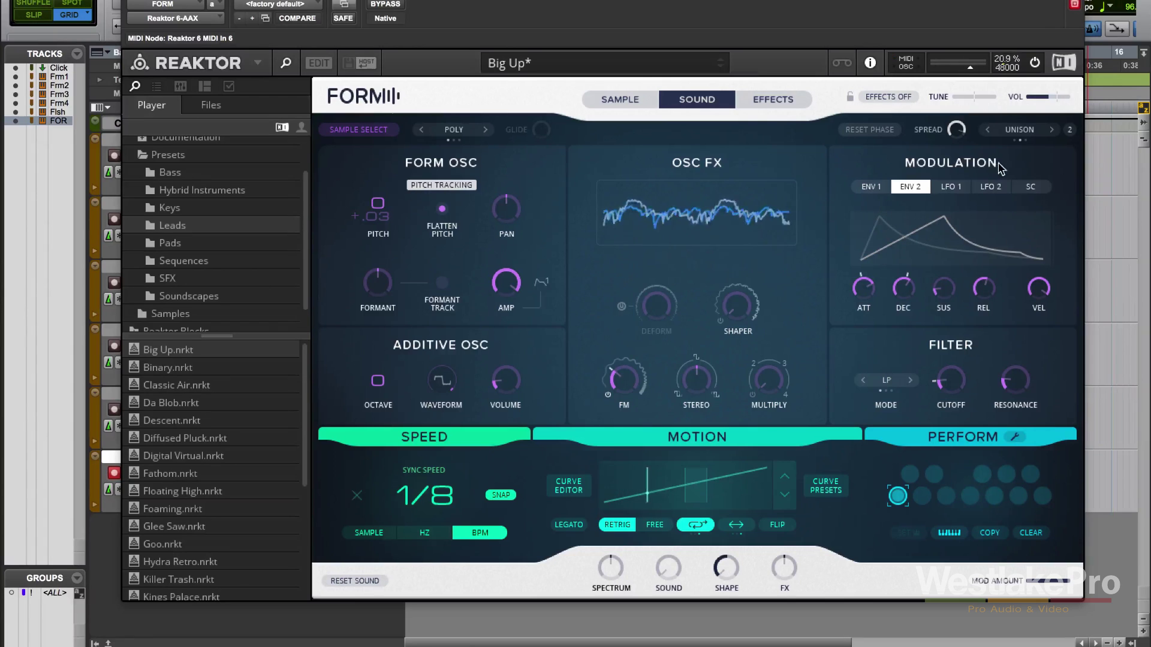
pyautogui.click(774, 99)
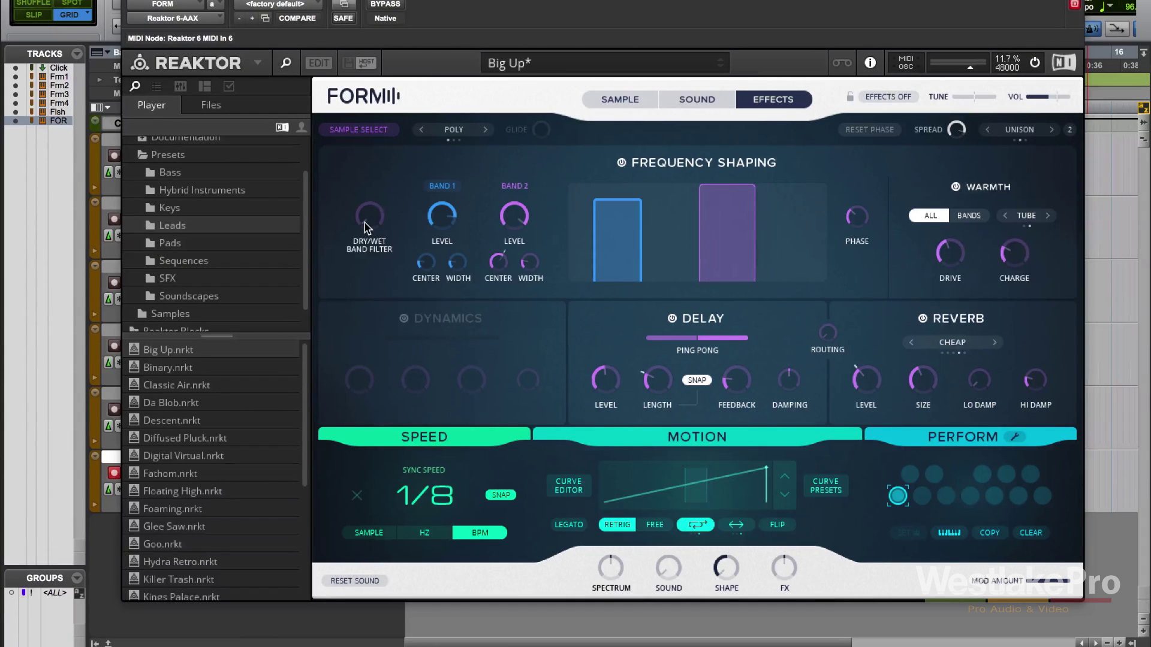
# Step: Raise and then lower the band filter's dry/wet mix
pyautogui.moveTo(367, 229)
pyautogui.moveTo(372, 225); pyautogui.dragTo(372, 203)
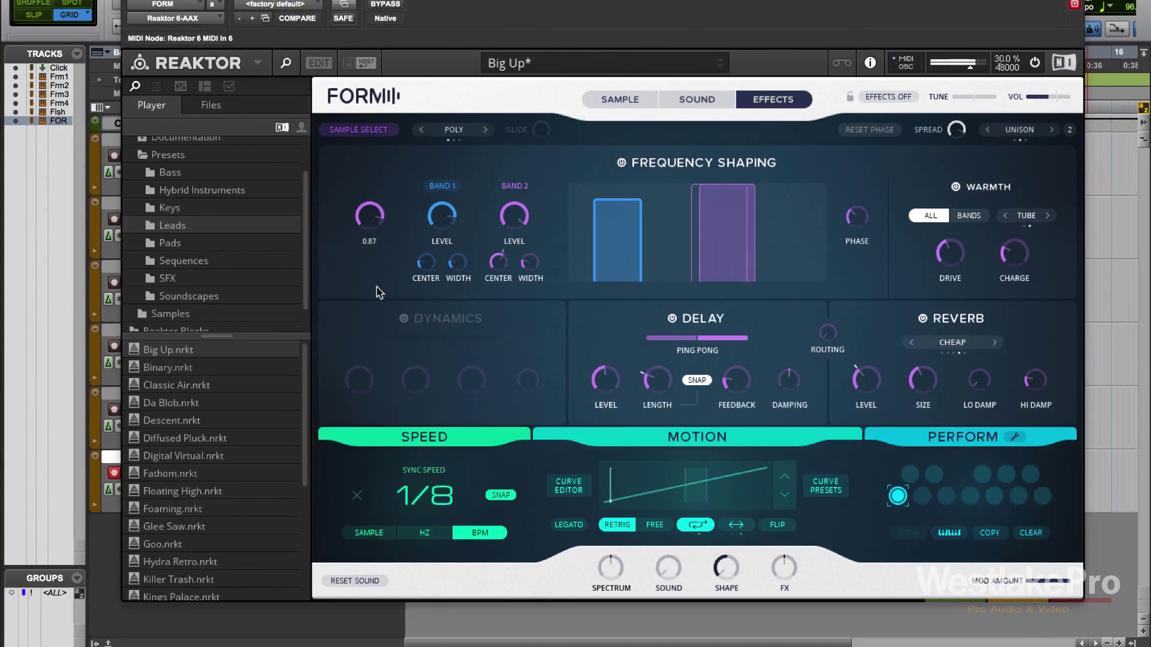
pyautogui.moveTo(378, 292); pyautogui.dragTo(397, 415)
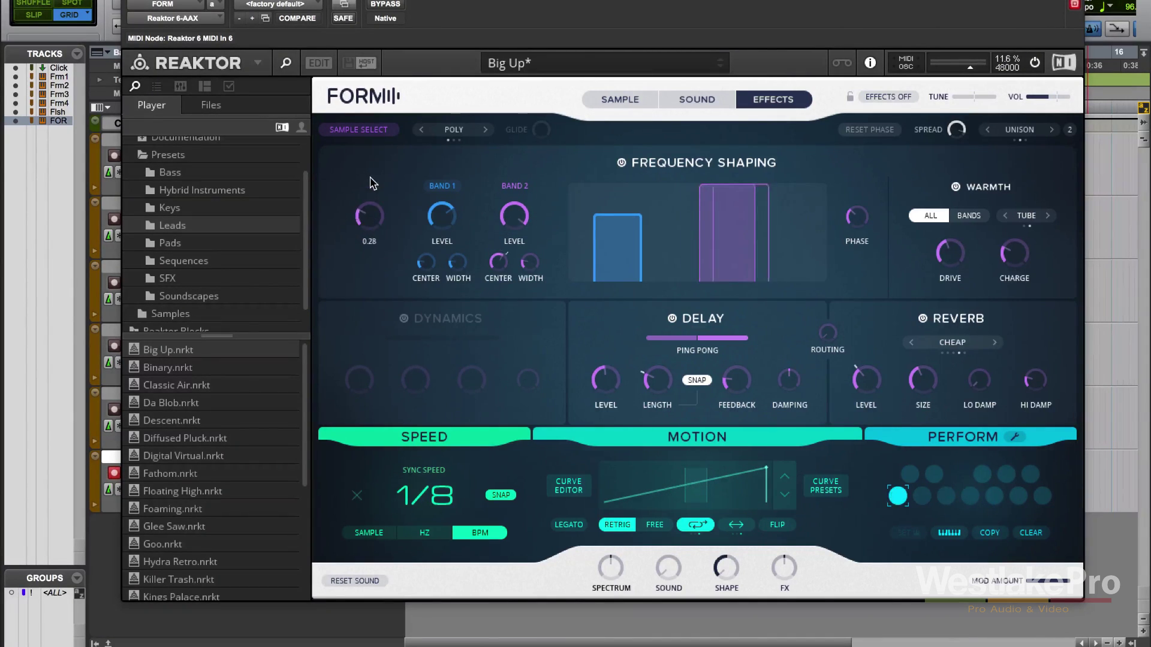
# Step: Turn Band 2's level down to 0.26 and set its width, from 0.16 to 0.42
pyautogui.moveTo(519, 219); pyautogui.dragTo(542, 242)
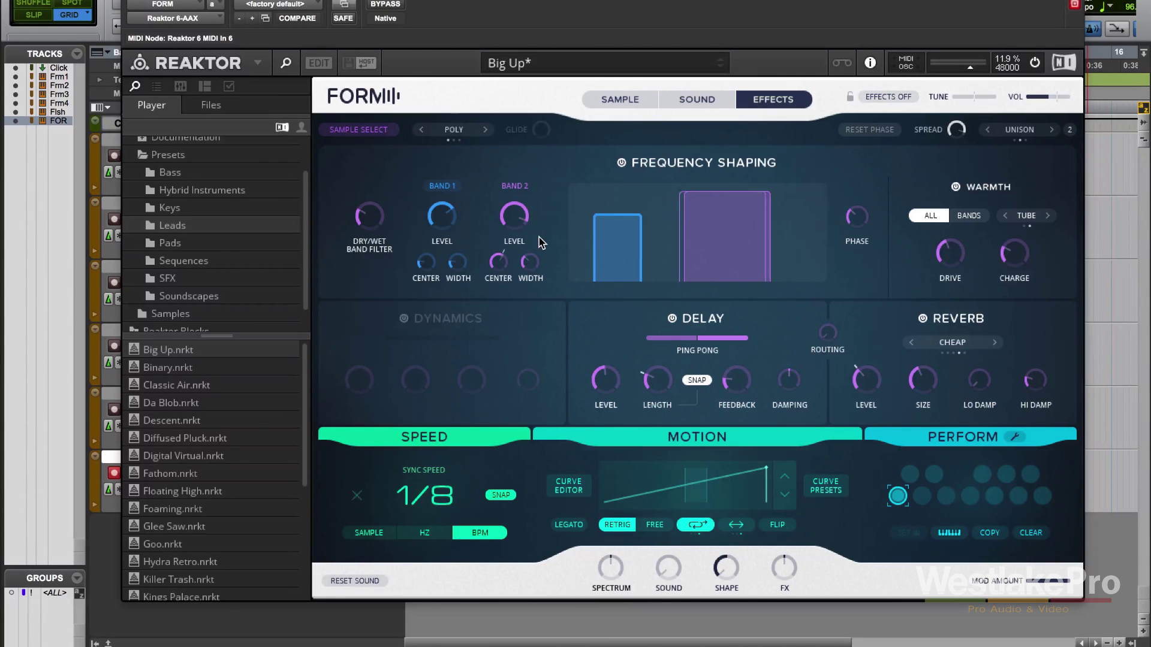
pyautogui.moveTo(502, 231)
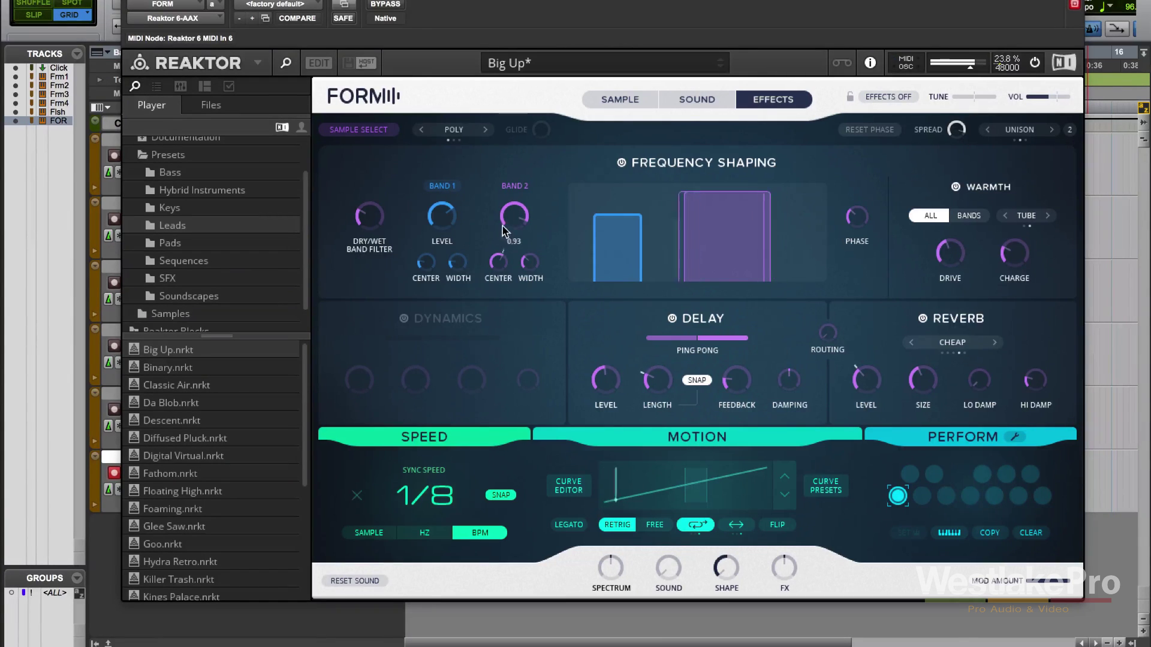
pyautogui.moveTo(370, 219)
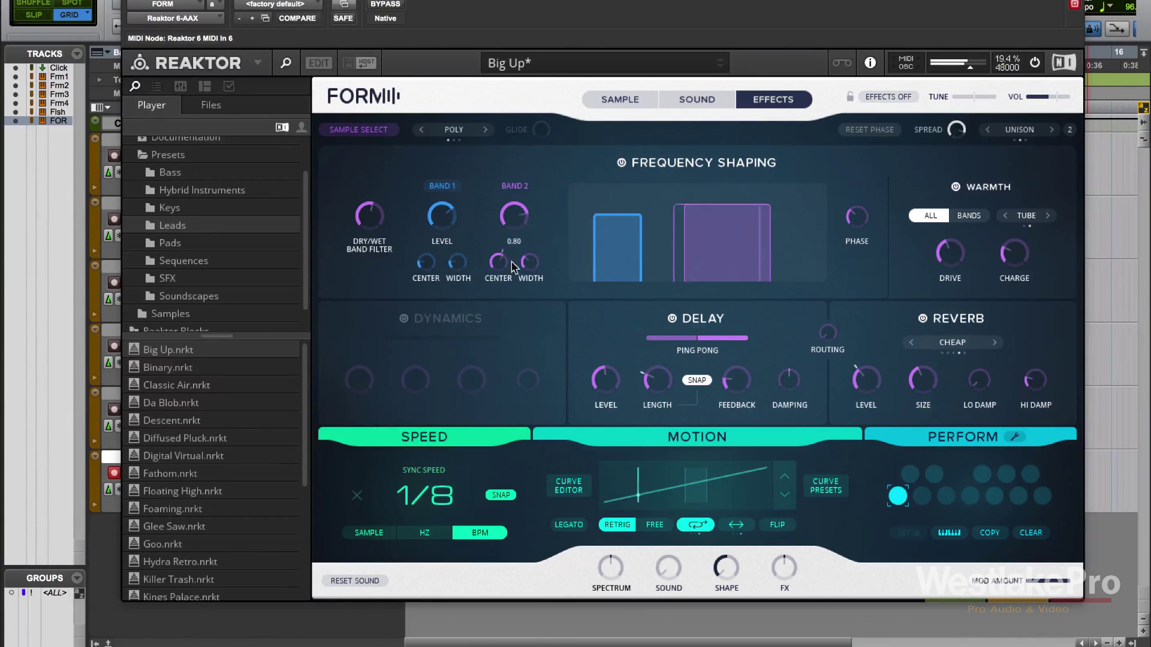
pyautogui.moveTo(514, 228); pyautogui.dragTo(530, 198)
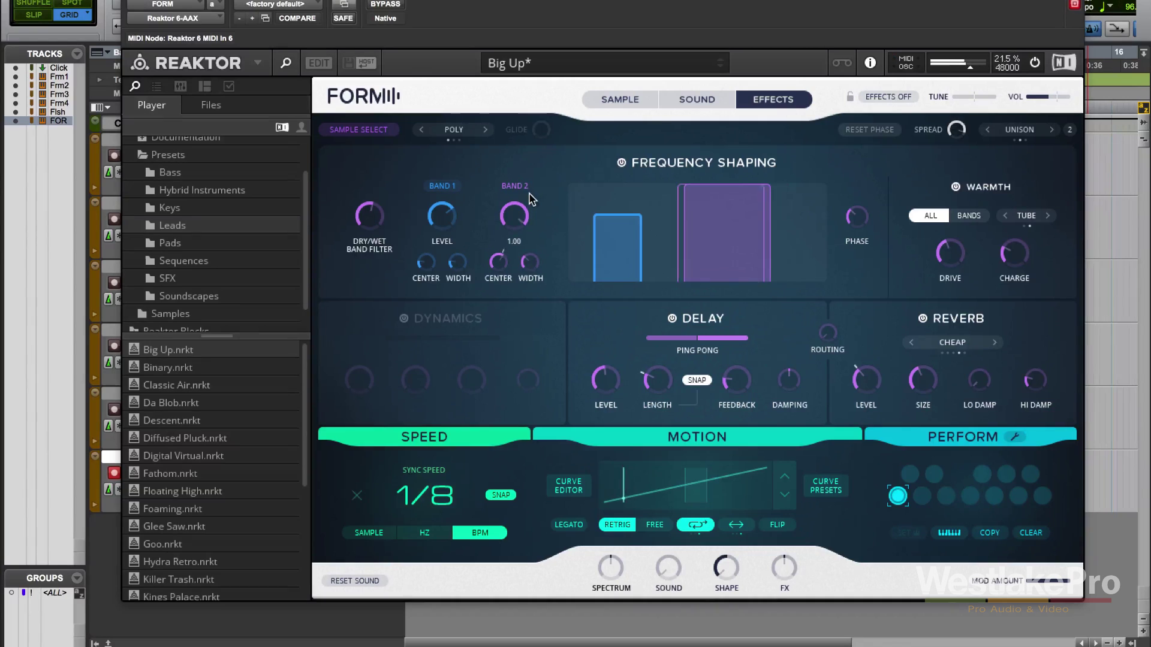
pyautogui.moveTo(529, 265); pyautogui.dragTo(529, 207)
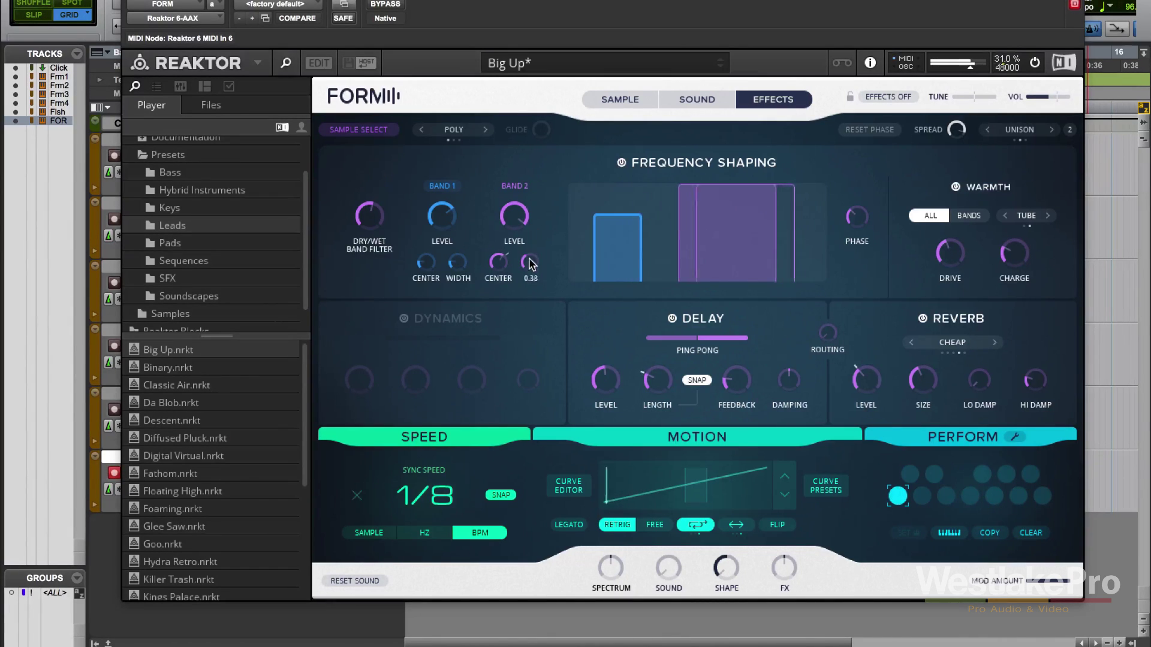
pyautogui.moveTo(530, 301); pyautogui.dragTo(531, 247)
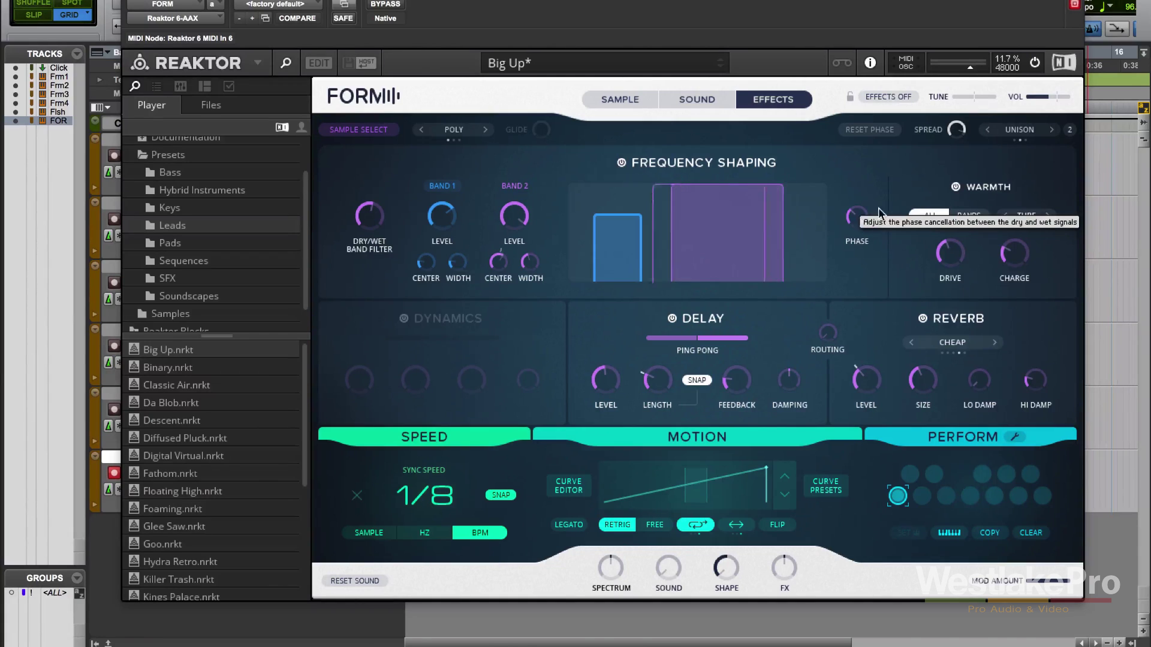
# Step: Toggle Warmth off and on, raise its drive, and keep it in All mode with Tube character
pyautogui.click(949, 190)
pyautogui.click(948, 190)
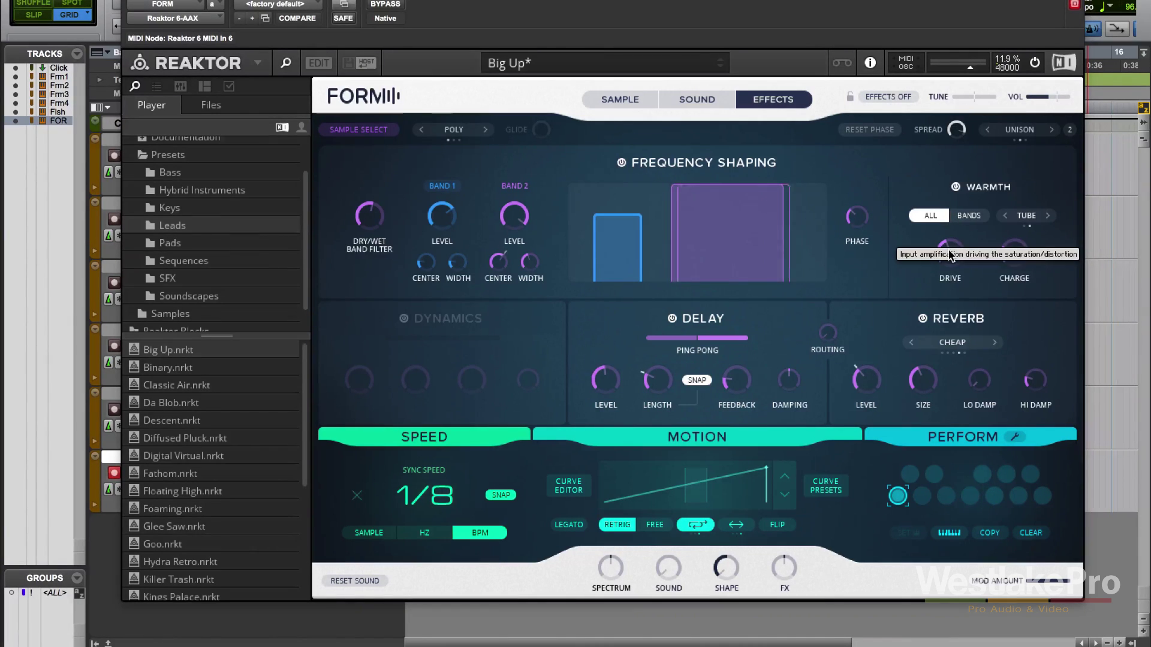
pyautogui.moveTo(949, 255); pyautogui.dragTo(963, 150)
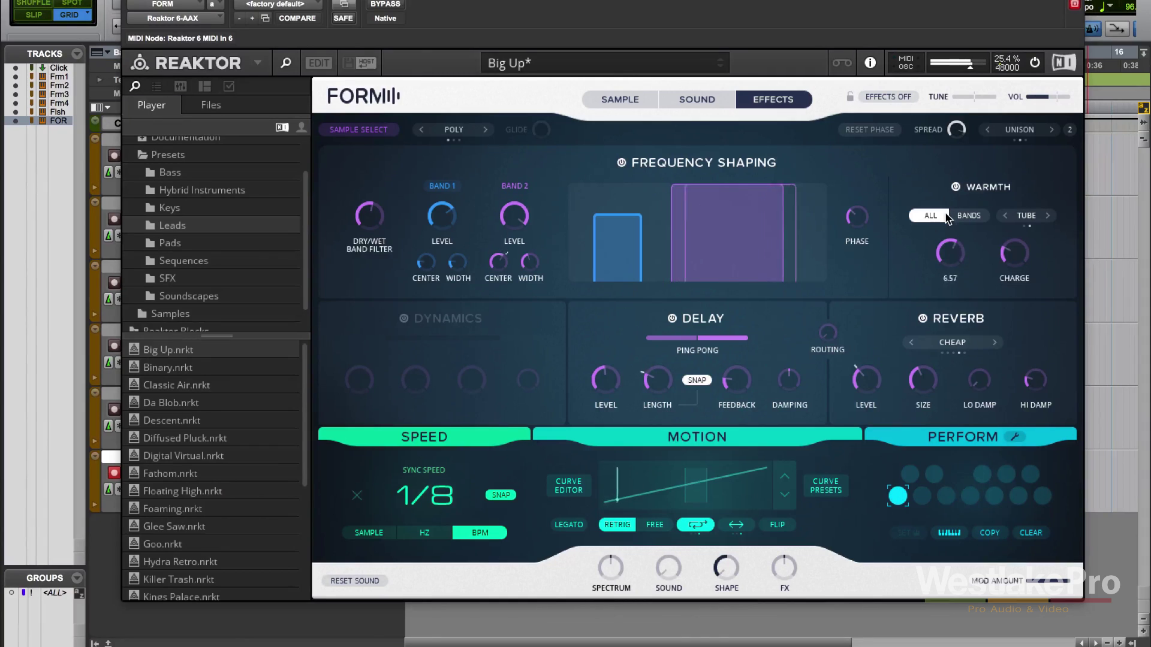
pyautogui.click(969, 215)
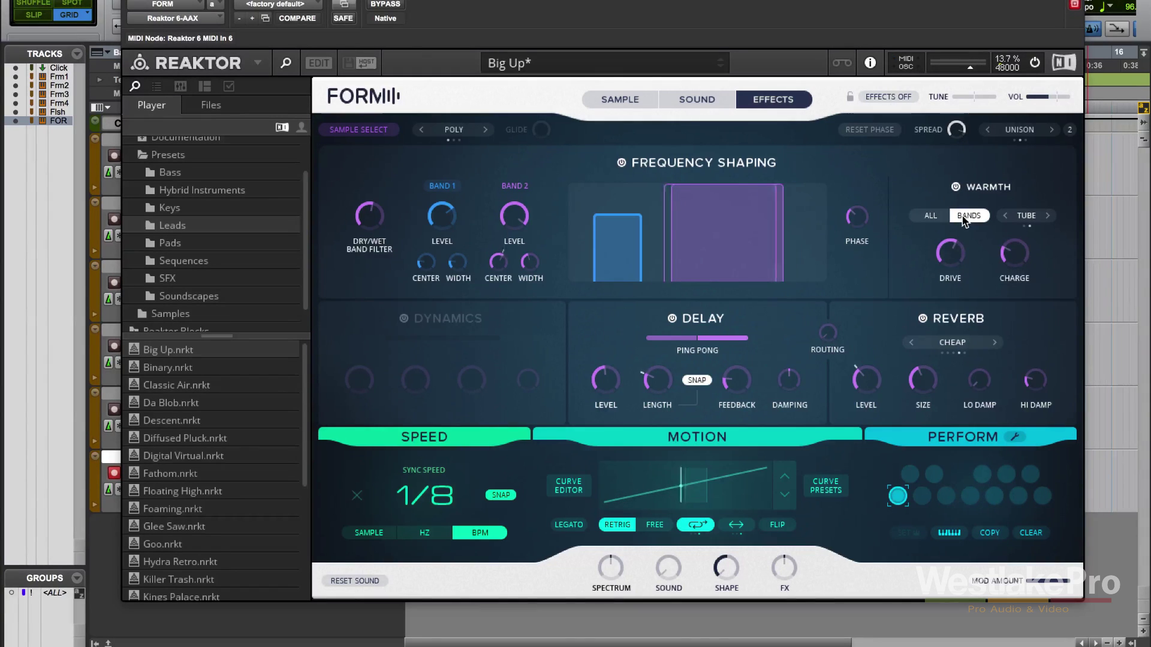
pyautogui.click(931, 215)
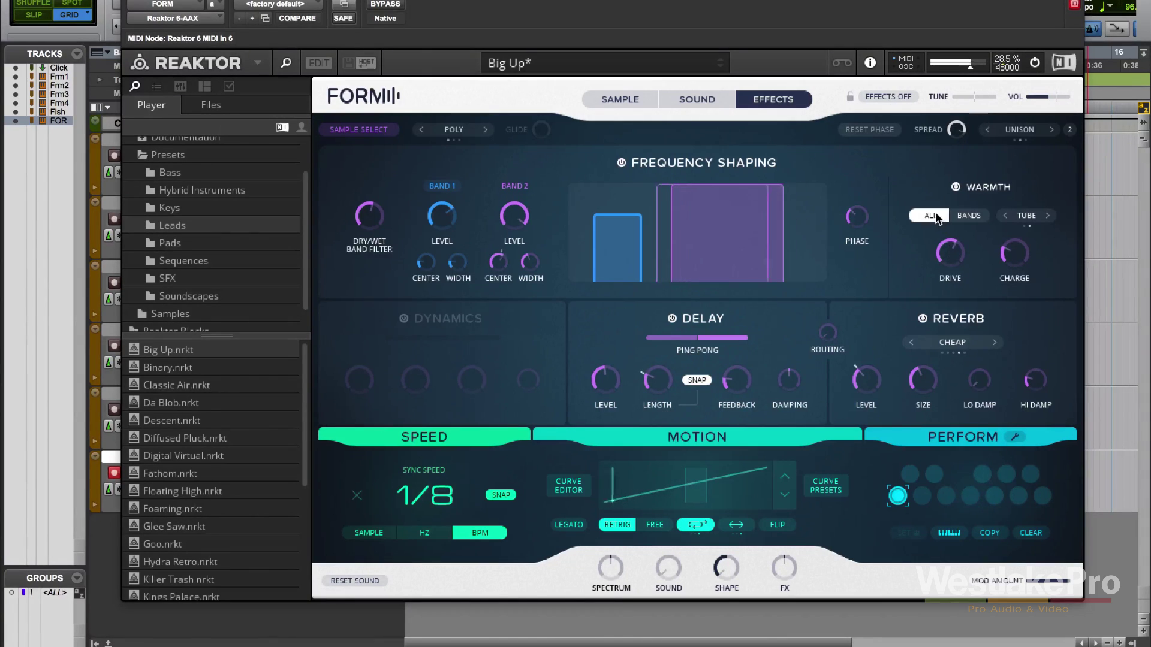
pyautogui.click(1042, 216)
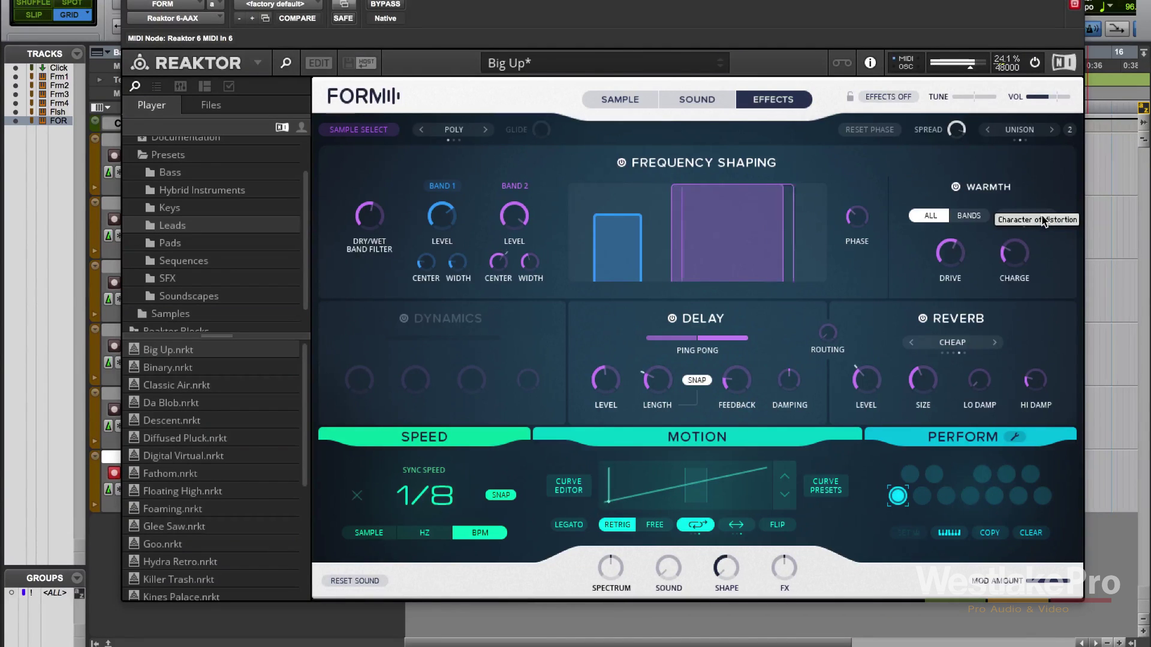
pyautogui.click(1046, 216)
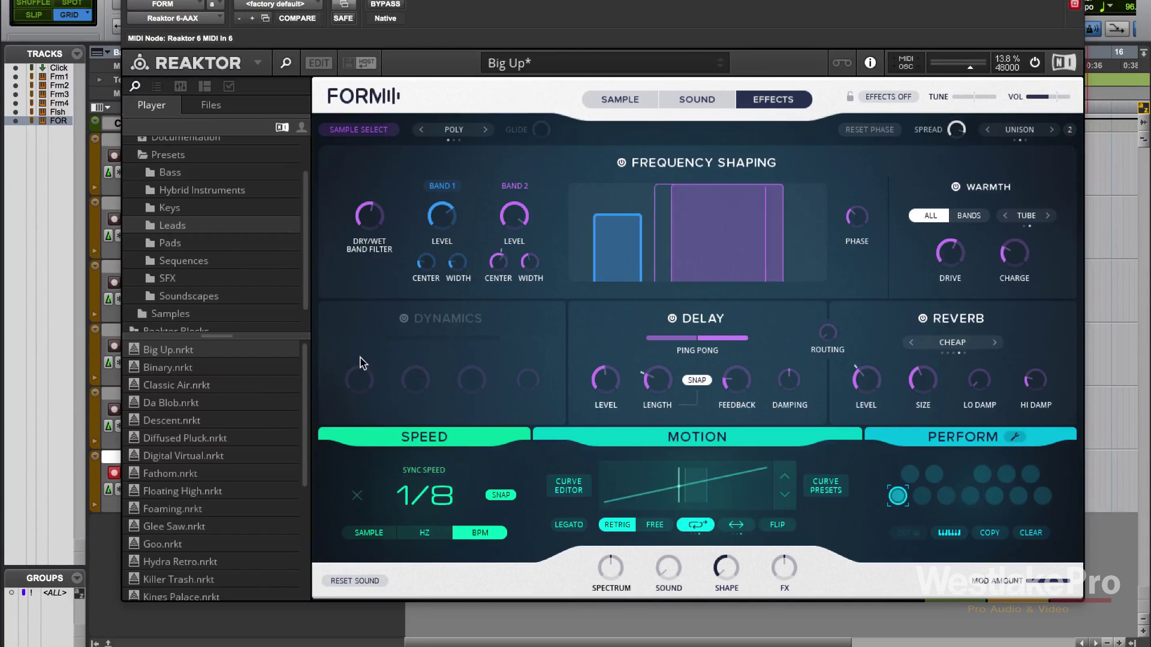
# Step: Load the Descent preset, then set delay level 0.49, damping -0.58 and reverb type Unreal
pyautogui.doubleClick(212, 421)
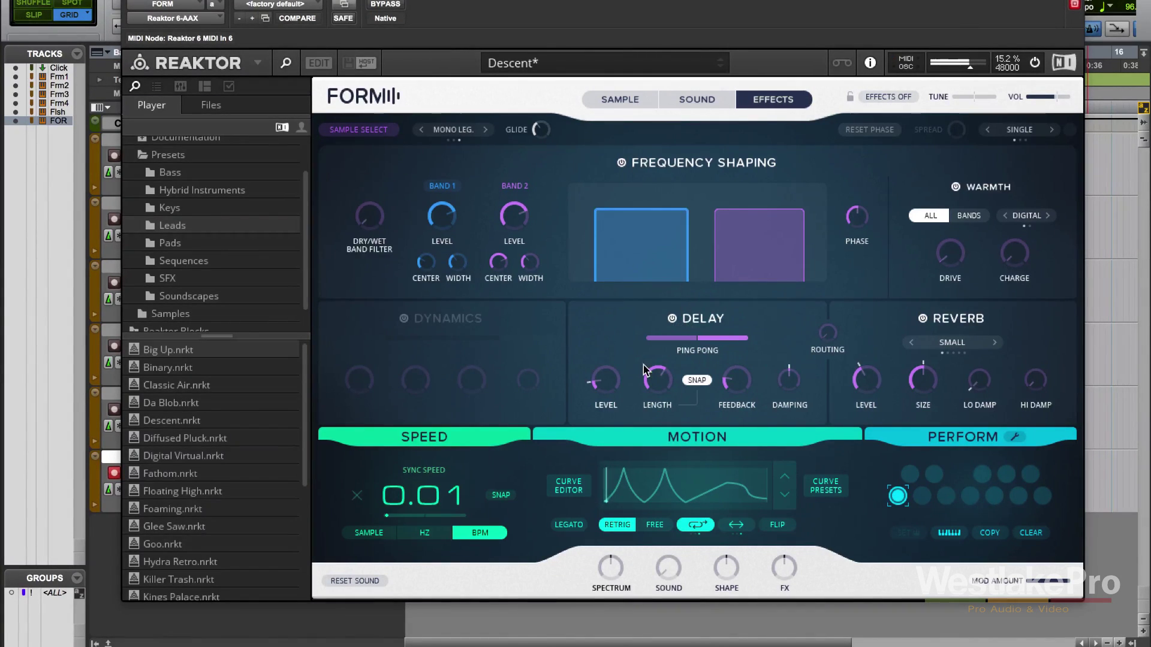
pyautogui.moveTo(606, 372); pyautogui.dragTo(606, 321)
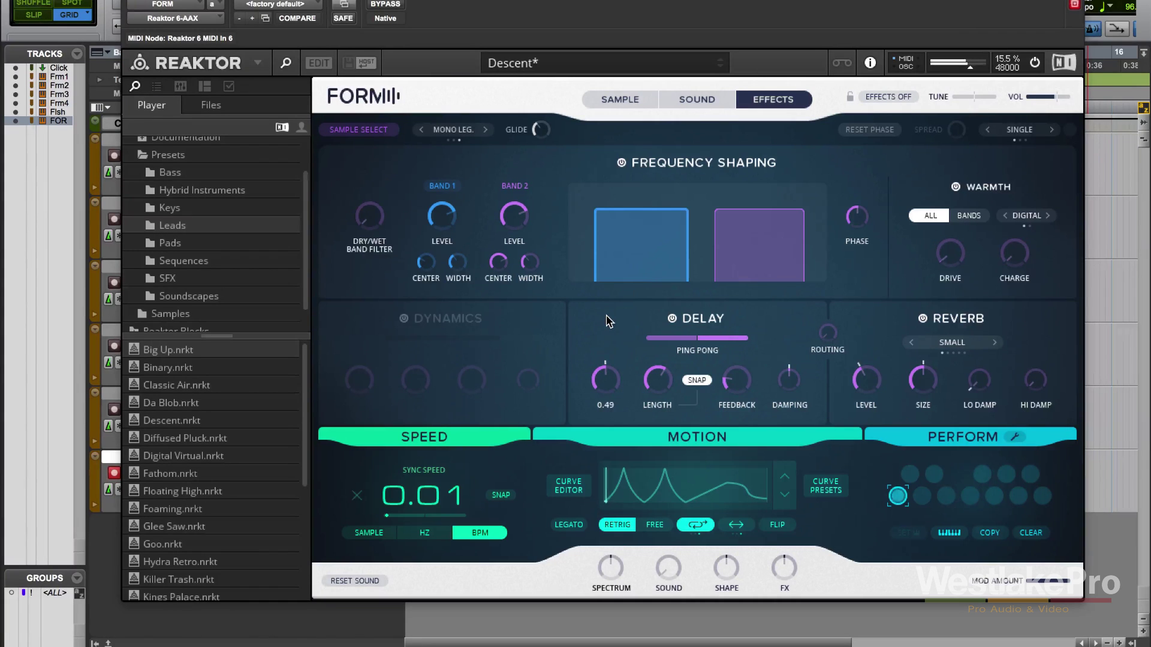
pyautogui.moveTo(696, 350)
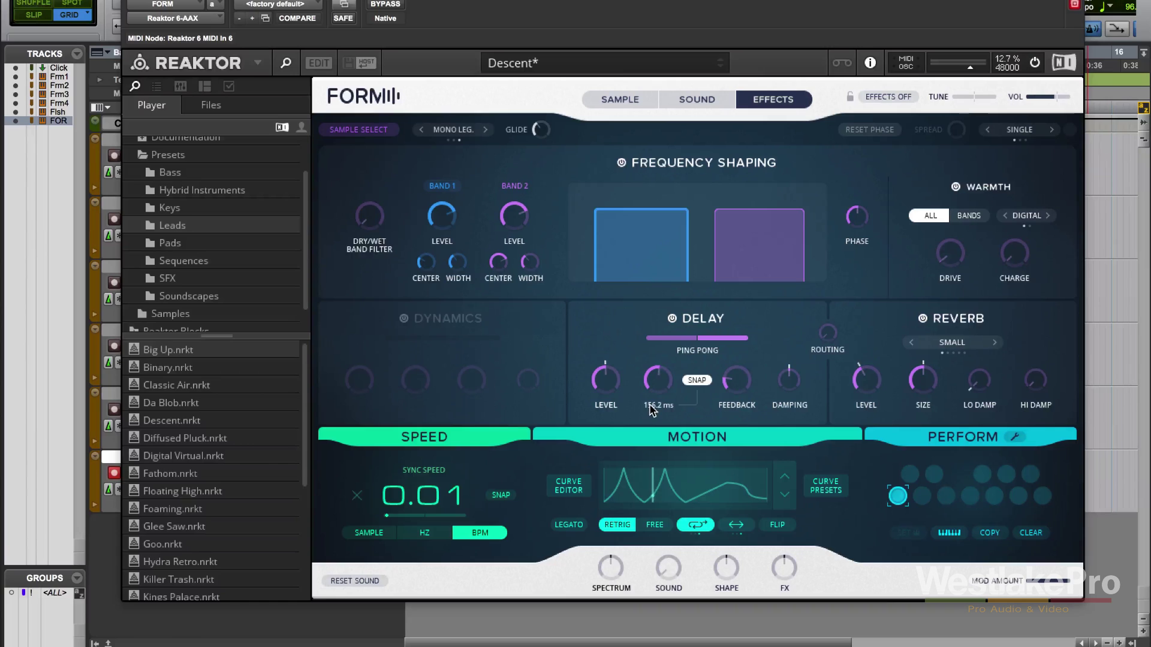
pyautogui.moveTo(788, 379); pyautogui.dragTo(787, 462)
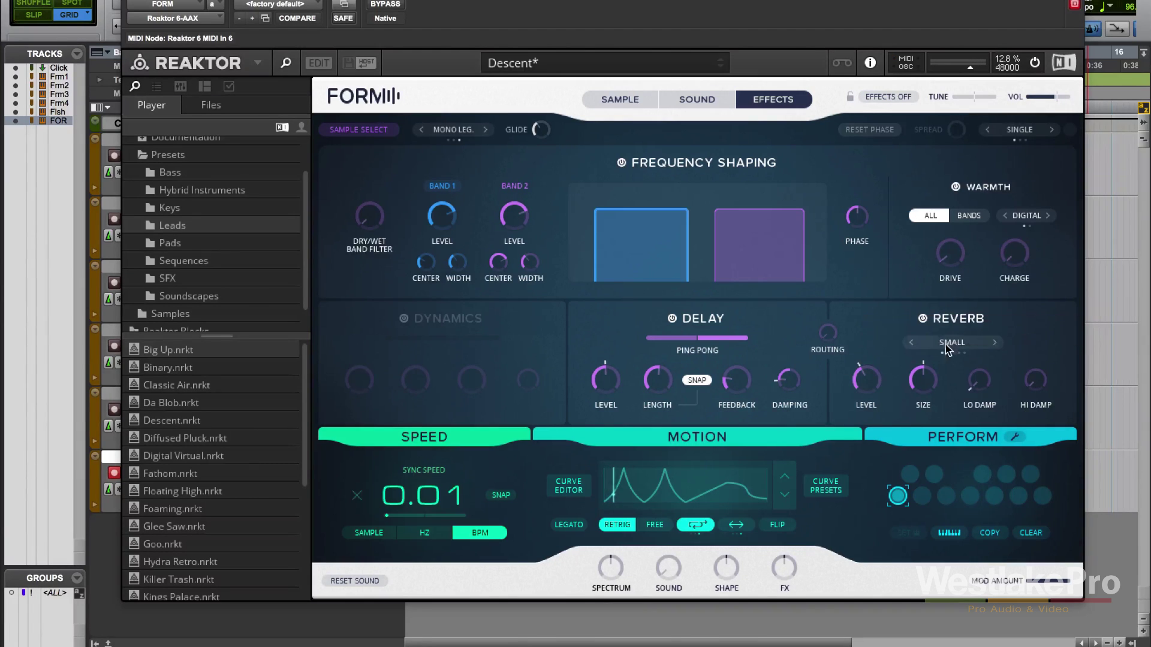
pyautogui.click(982, 346)
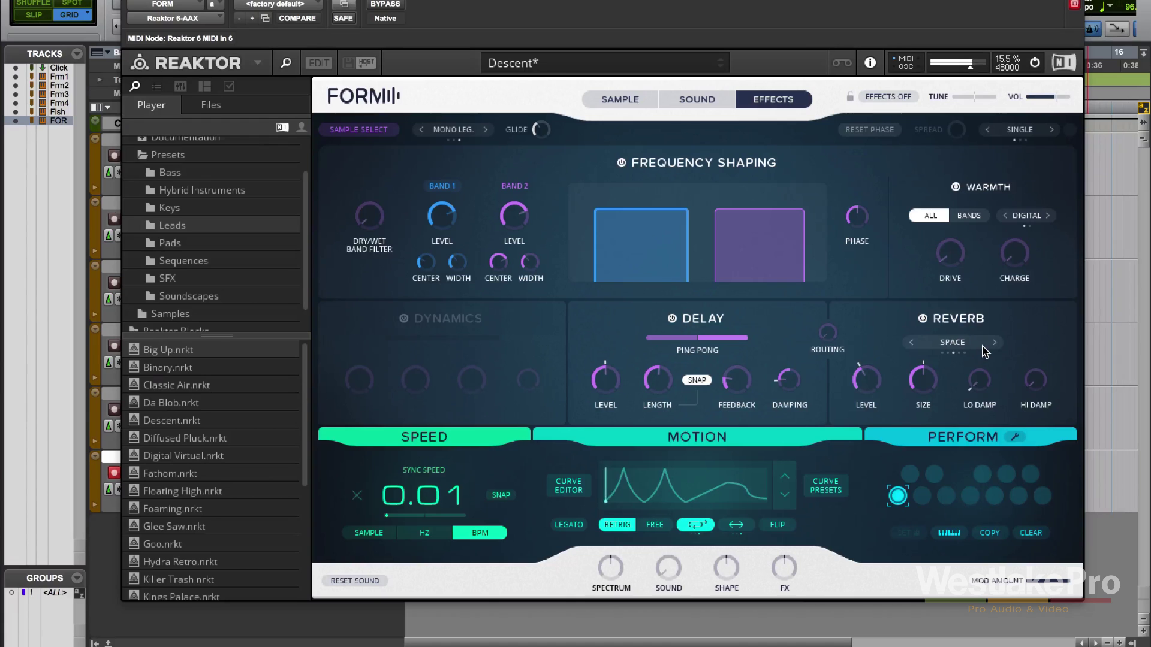
pyautogui.click(983, 346)
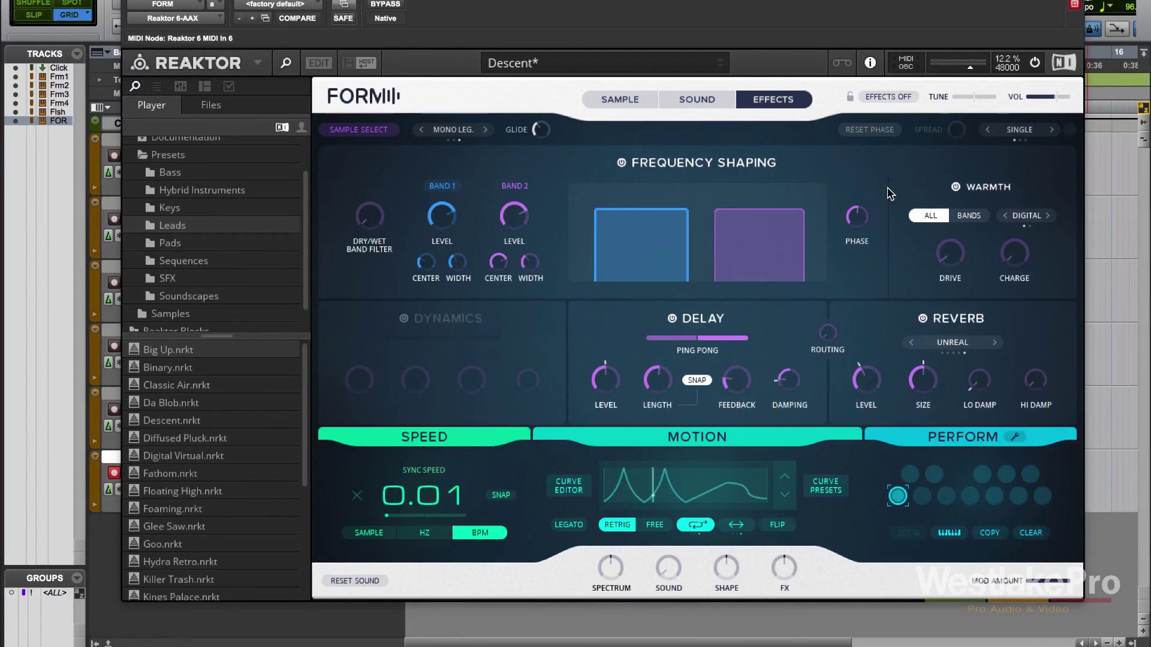
# Step: Switch to the Sample page to view the Descent* waveform and its pitch curve
pyautogui.click(642, 107)
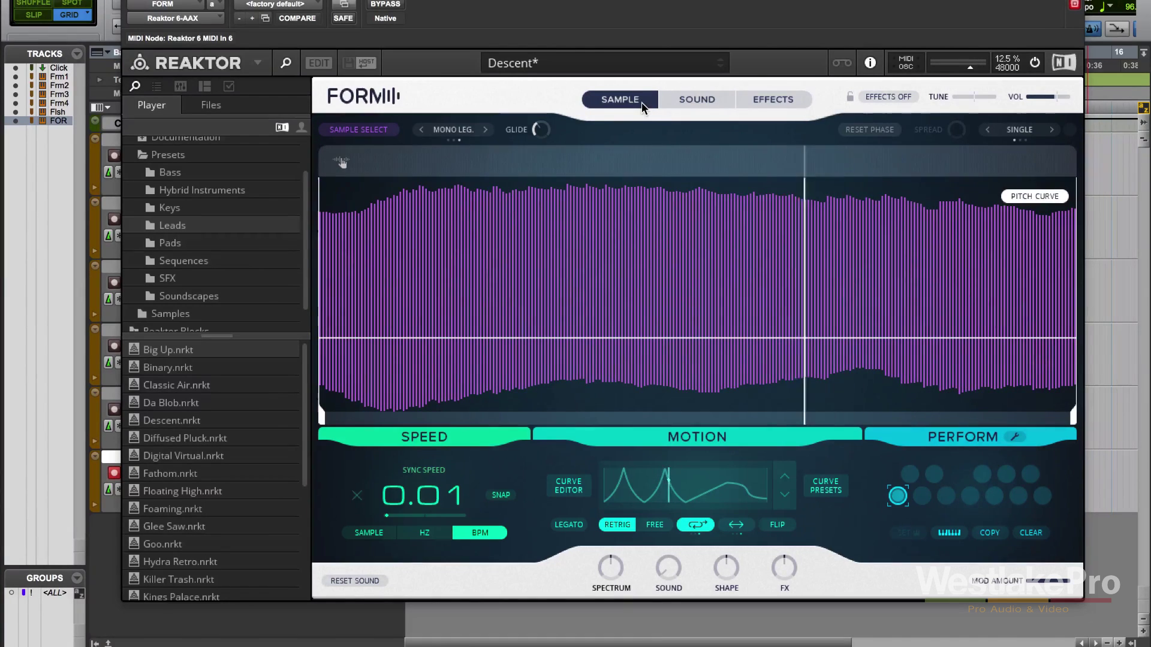